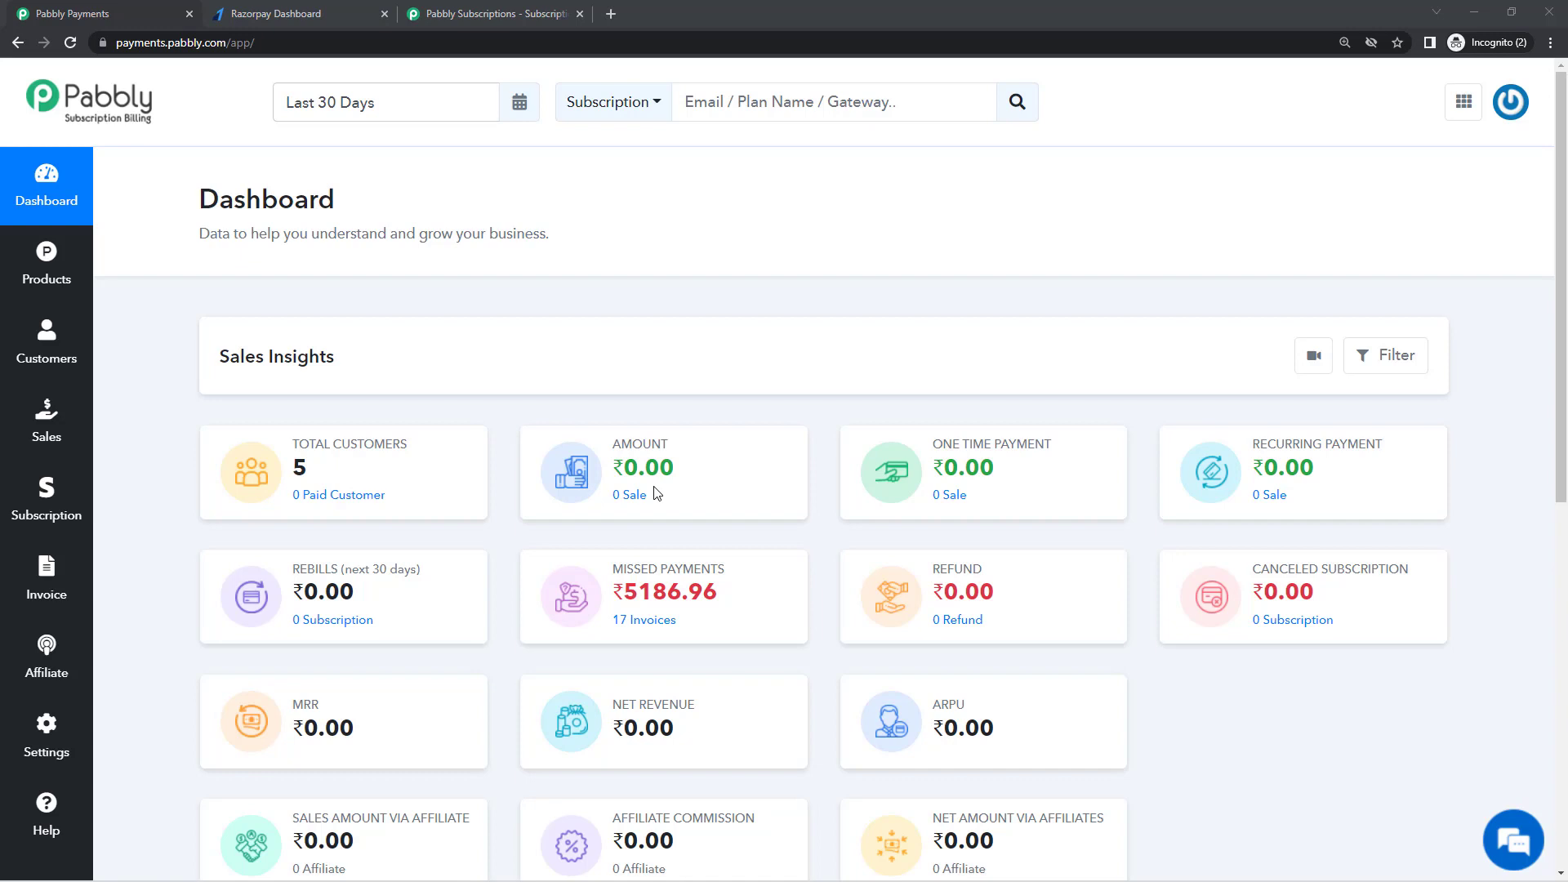
# Step: Check the Razorpay dashboard's test-mode settings, then return to the Pabbly dashboard
pyautogui.click(283, 13)
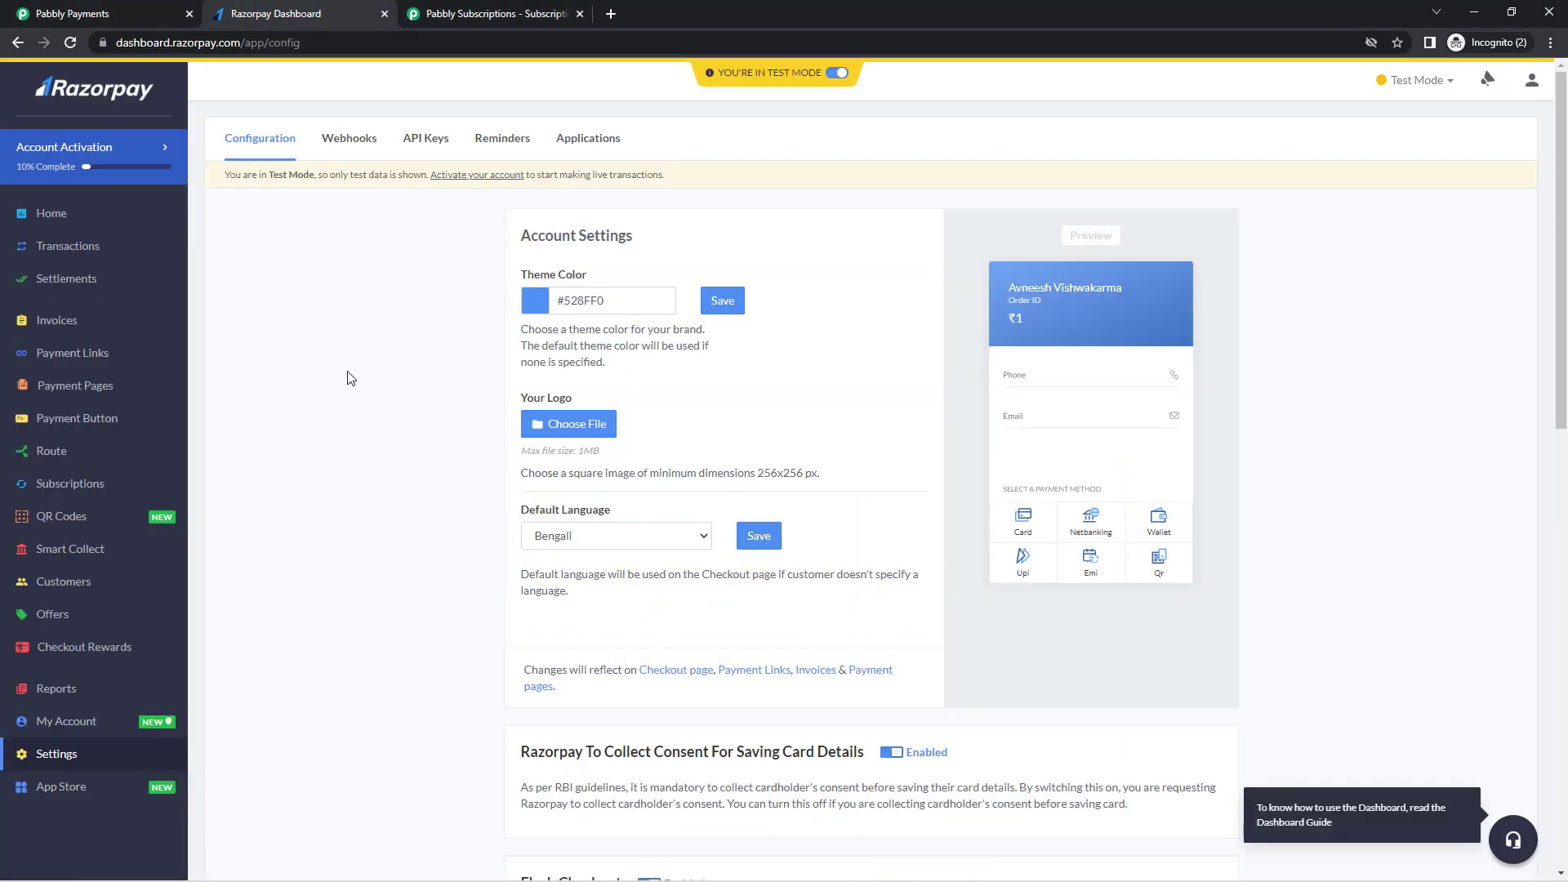
pyautogui.click(81, 10)
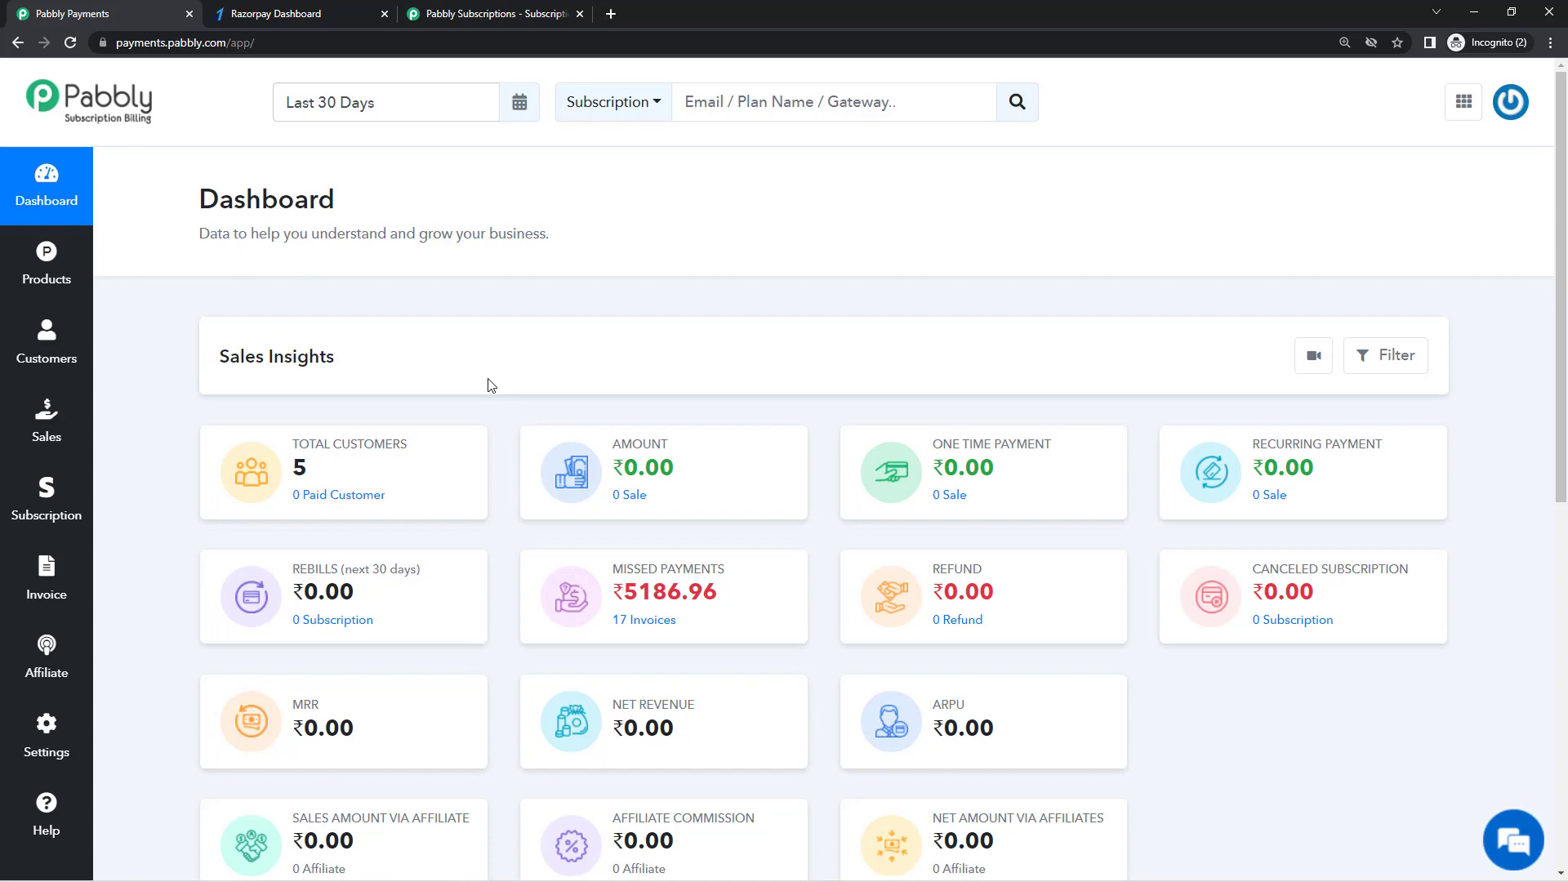
# Step: Browse the Pabbly Subscriptions page's checkout and affiliate sections, then return to the billing dashboard
pyautogui.click(486, 9)
pyautogui.scroll(1, 776, 413)
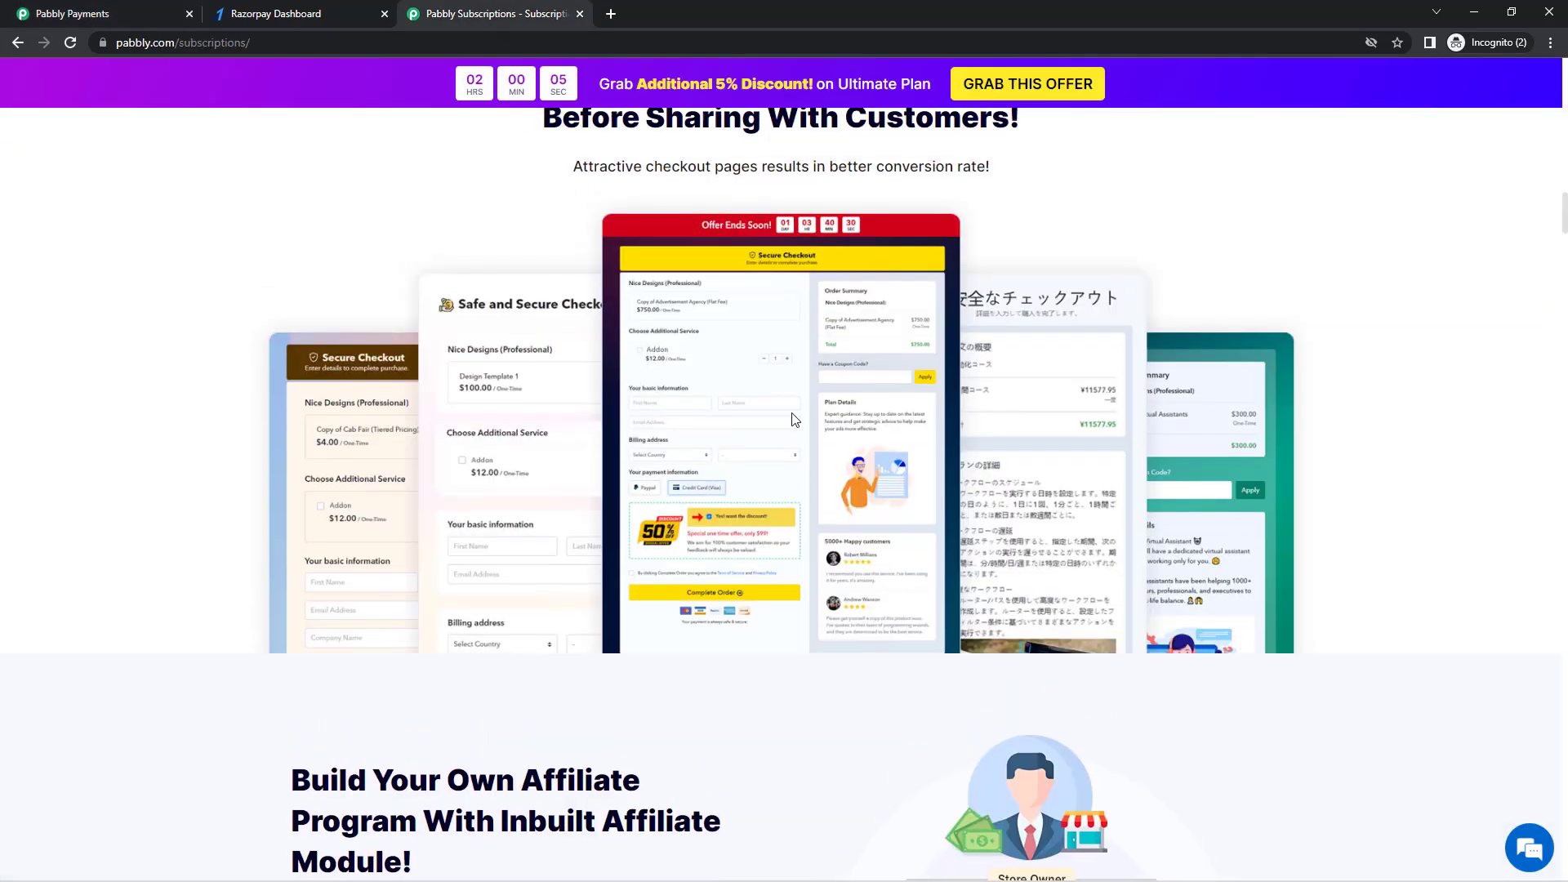
pyautogui.scroll(1, 793, 420)
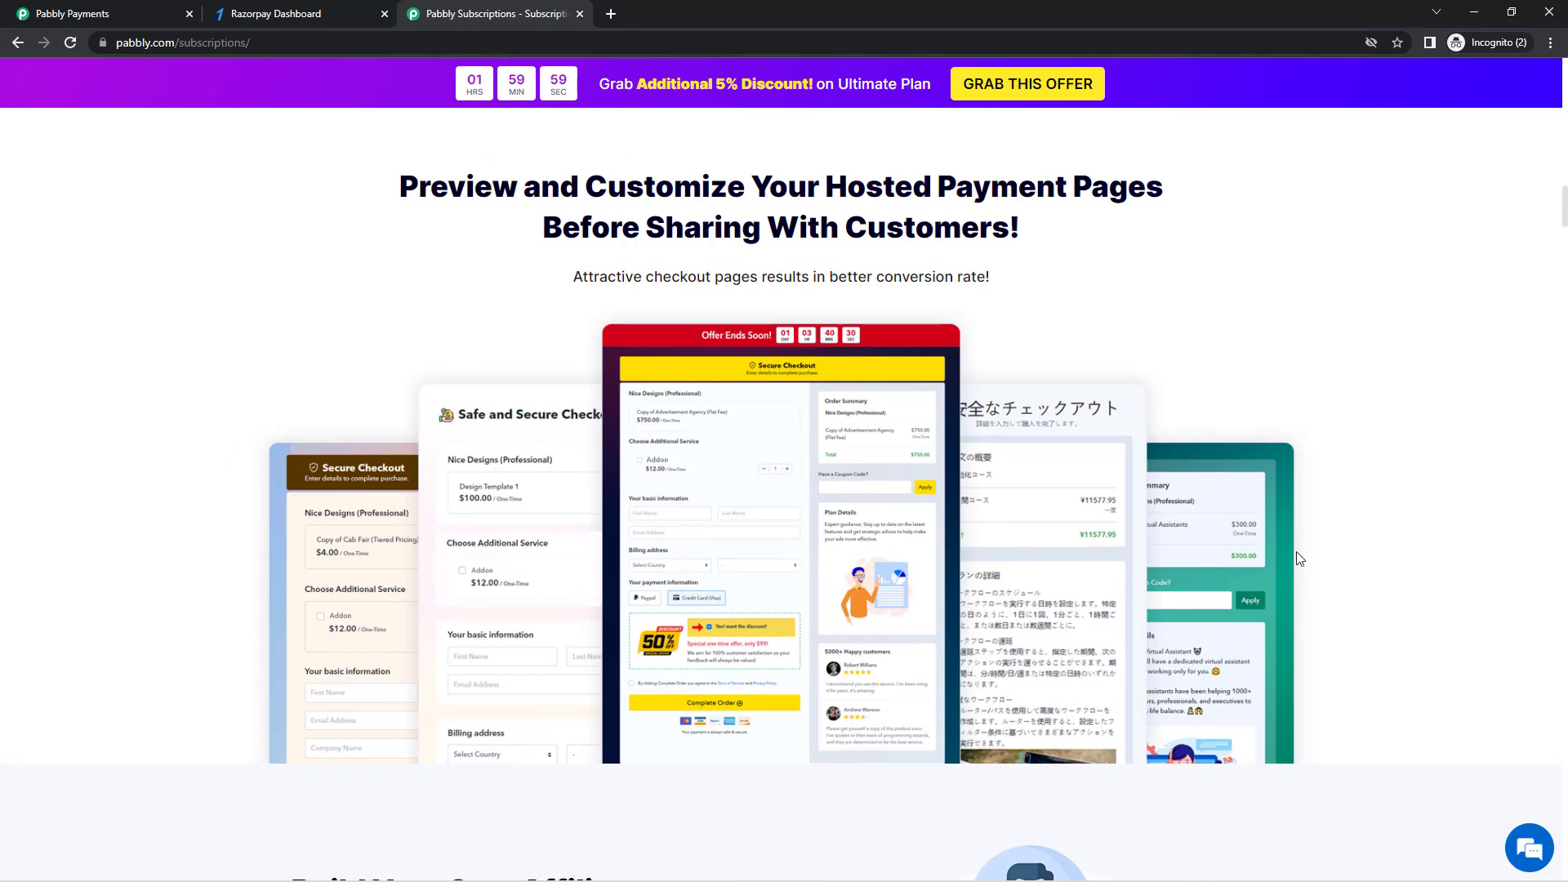
pyautogui.scroll(7, 865, 683)
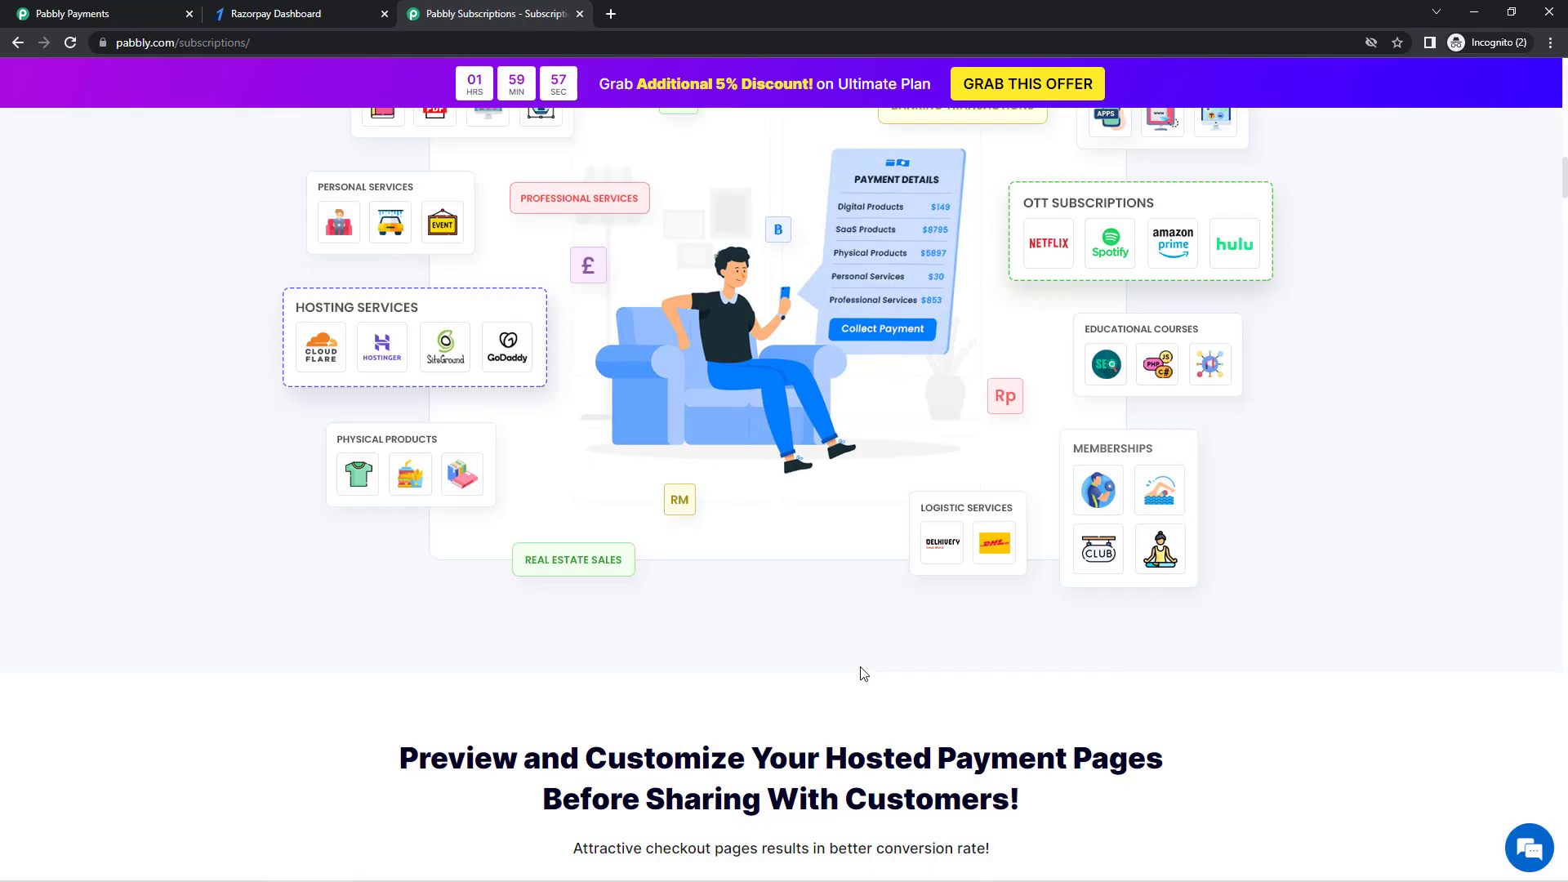
pyautogui.scroll(4, 868, 678)
pyautogui.scroll(-20, 879, 665)
pyautogui.scroll(3, 880, 671)
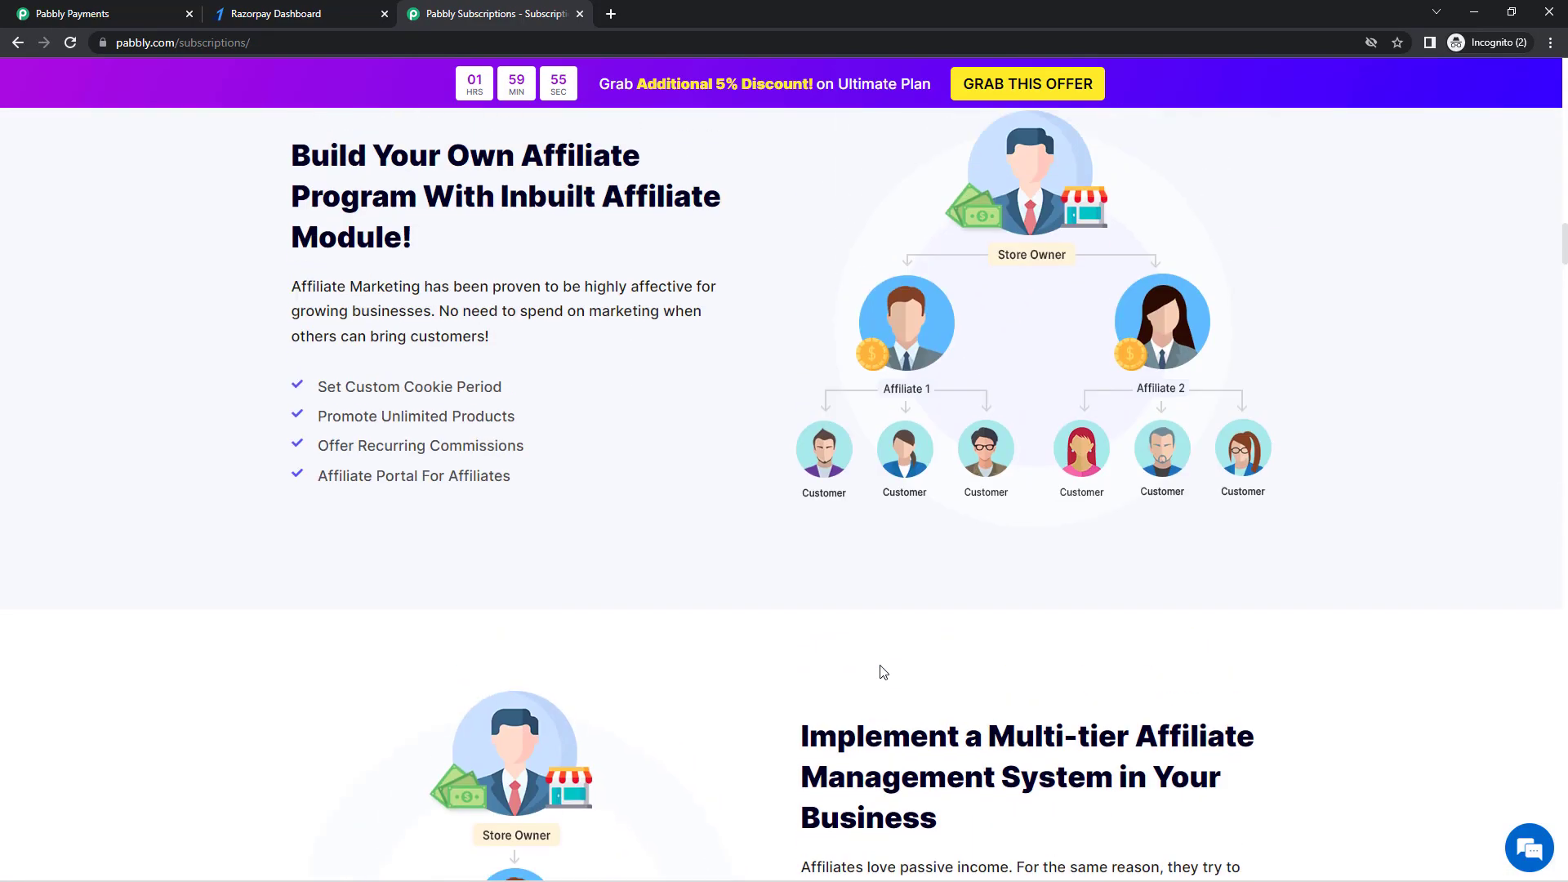
pyautogui.scroll(-3, 867, 667)
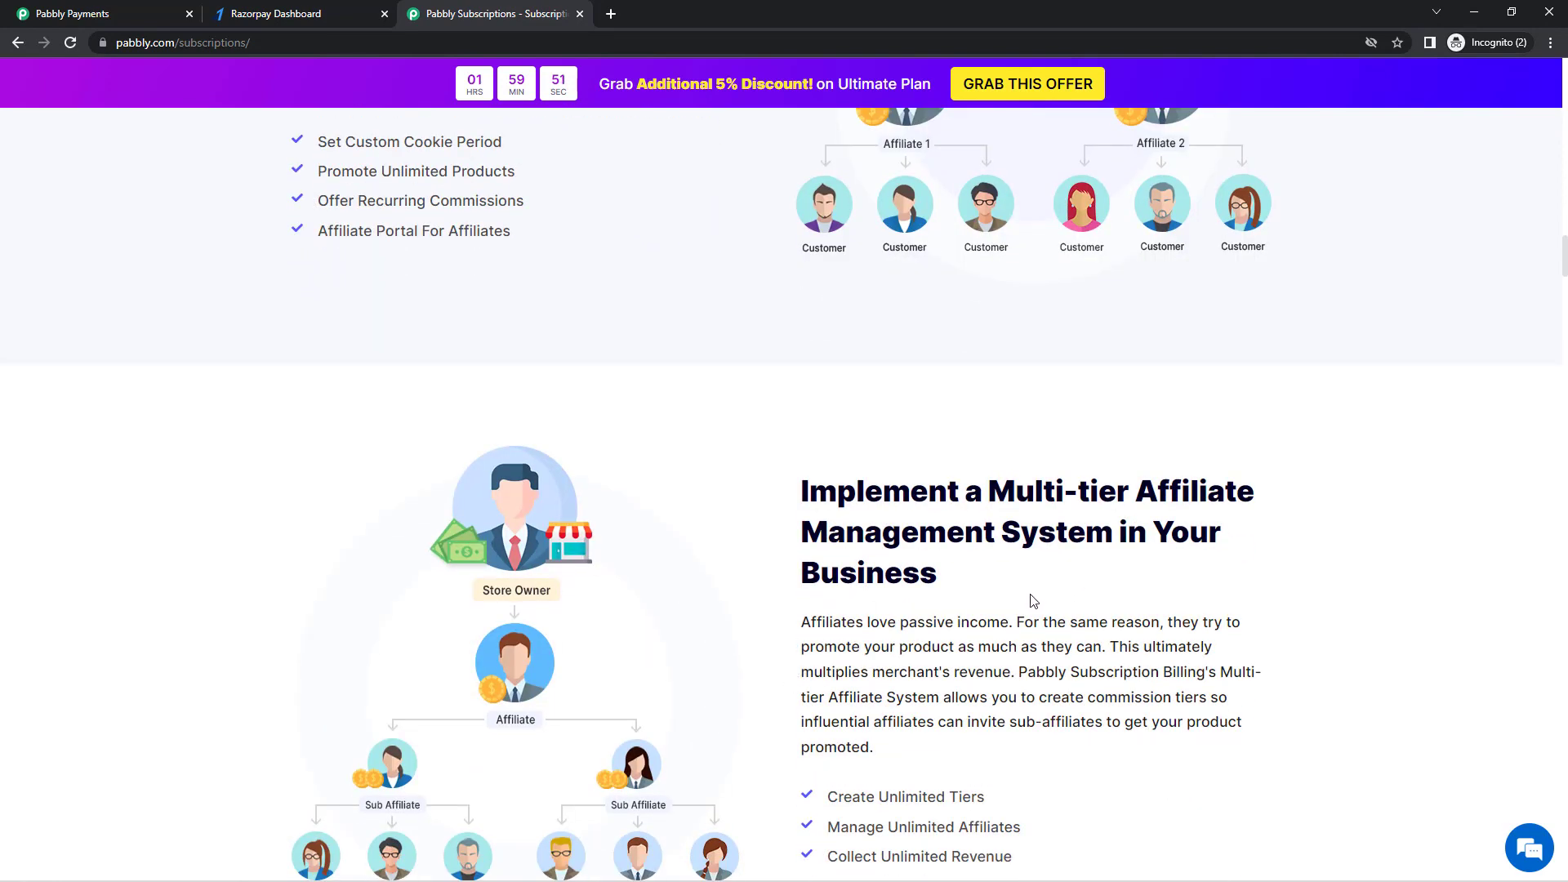
pyautogui.scroll(3, 751, 588)
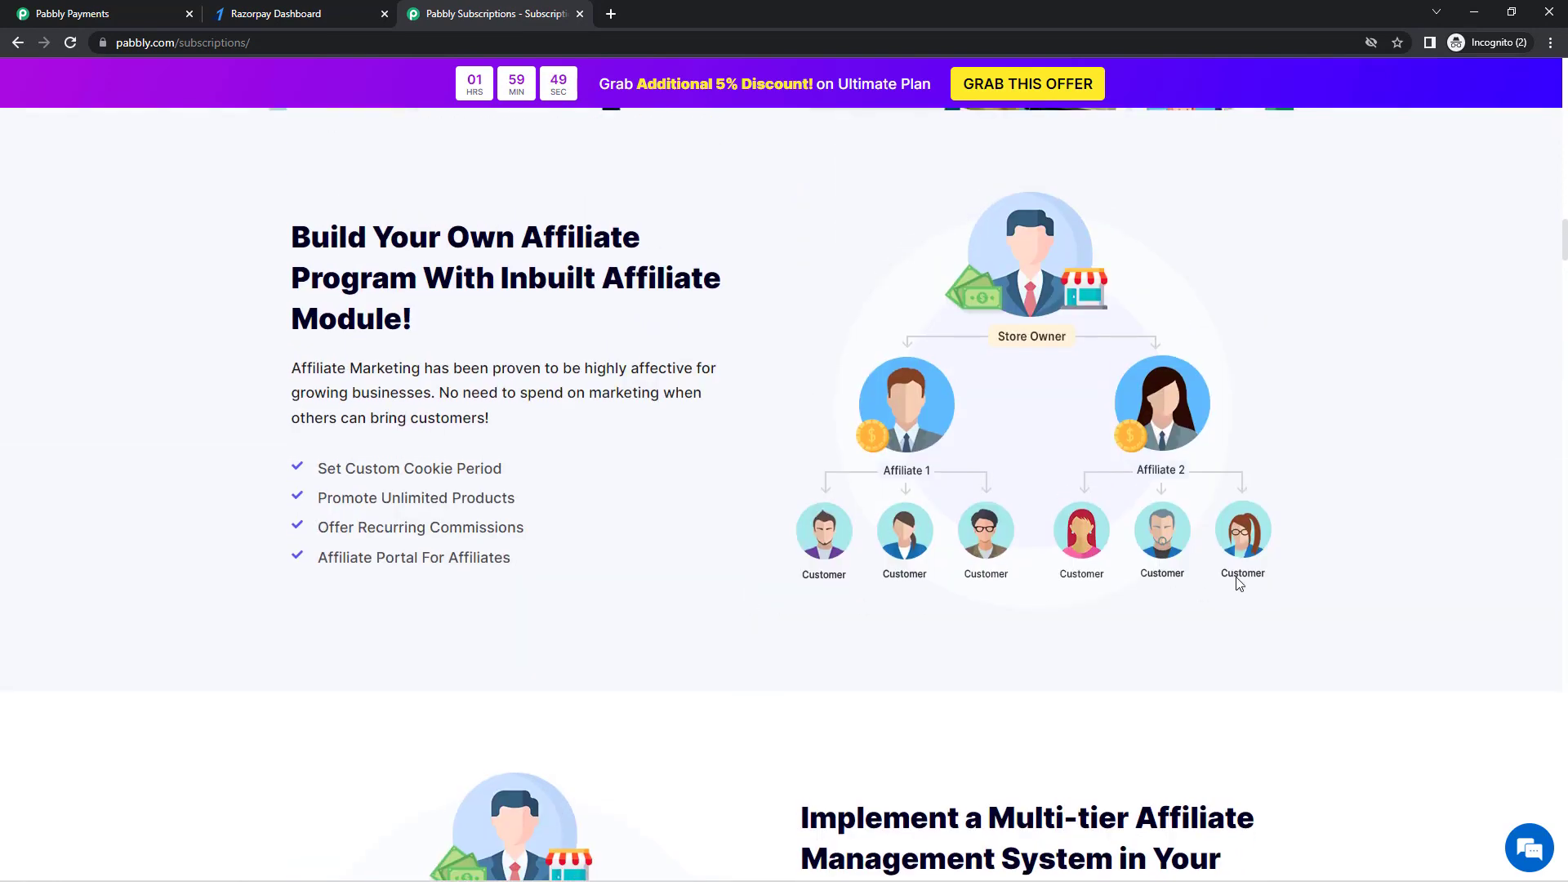
pyautogui.scroll(12, 751, 564)
pyautogui.scroll(3, 759, 574)
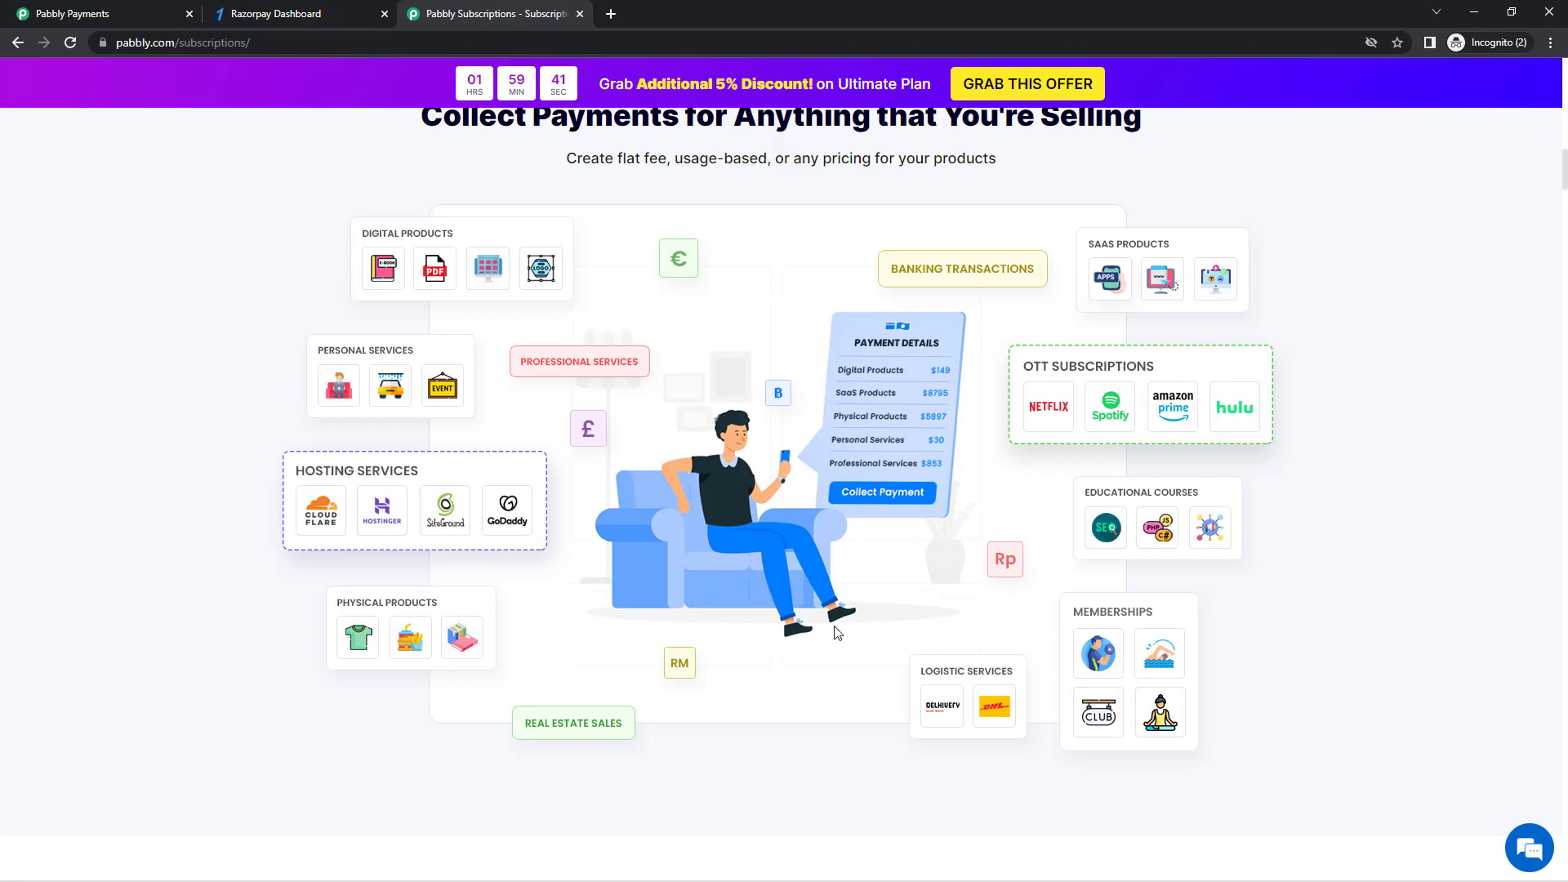
pyautogui.click(65, 16)
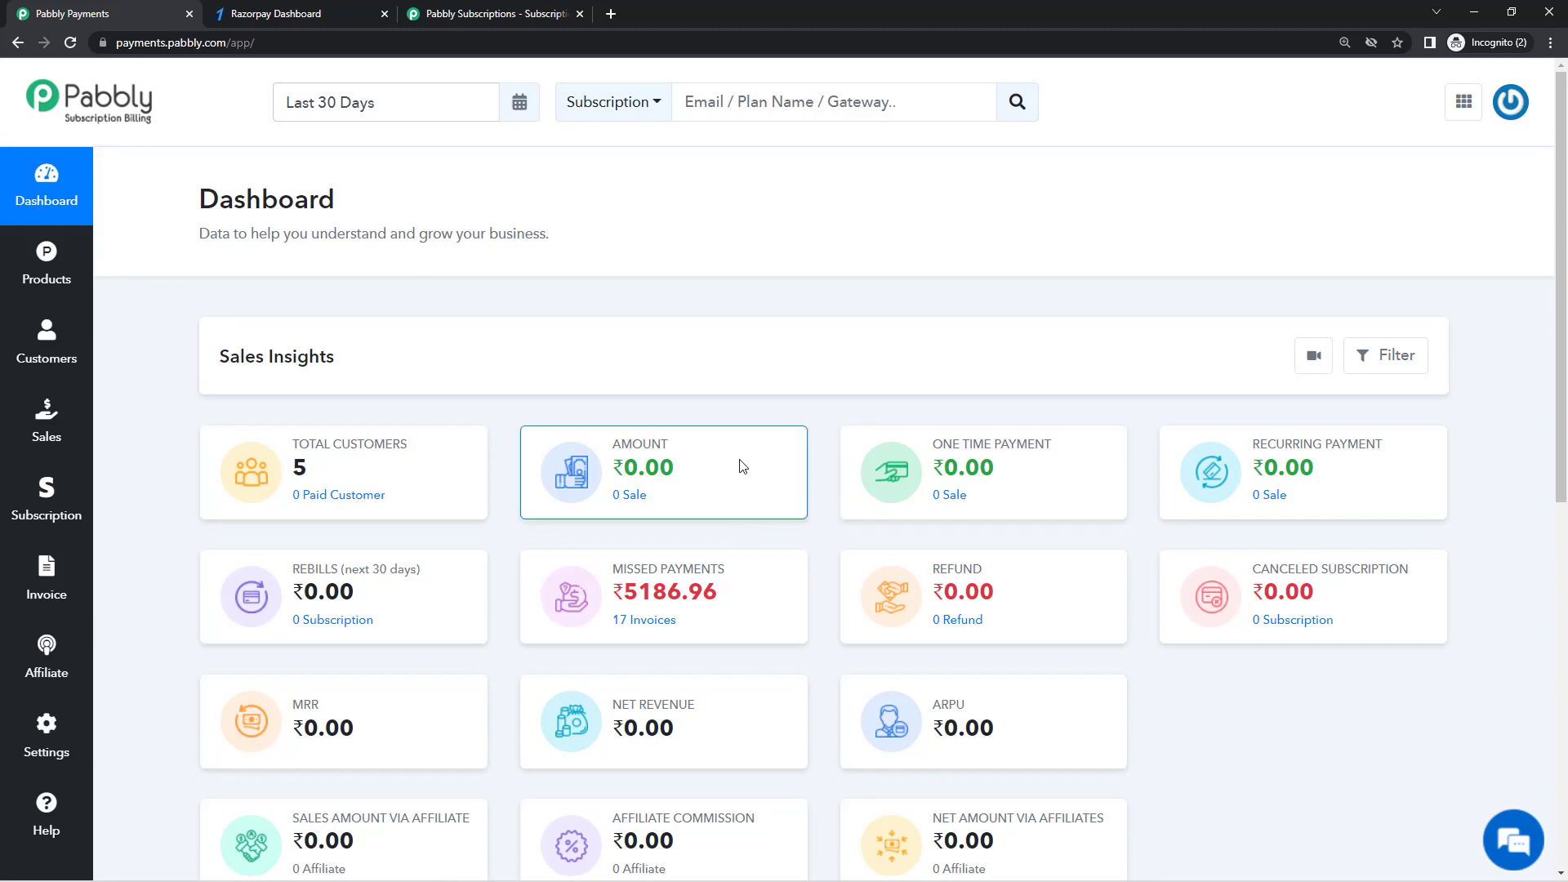
# Step: Compare with the Razorpay dashboard, then open and close the account profile menu
pyautogui.click(282, 11)
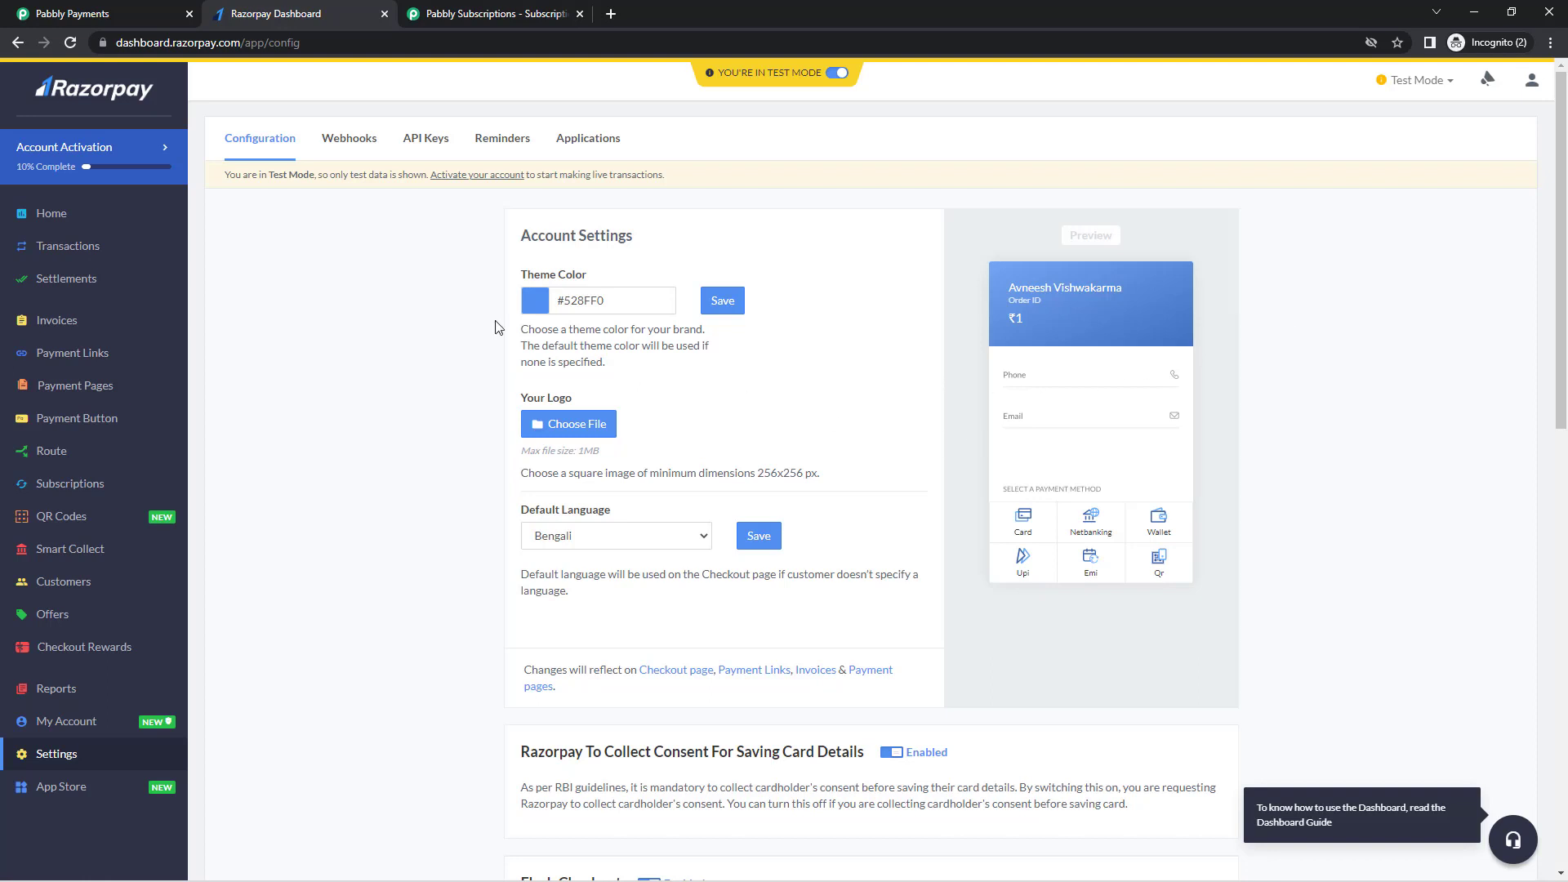
pyautogui.click(49, 14)
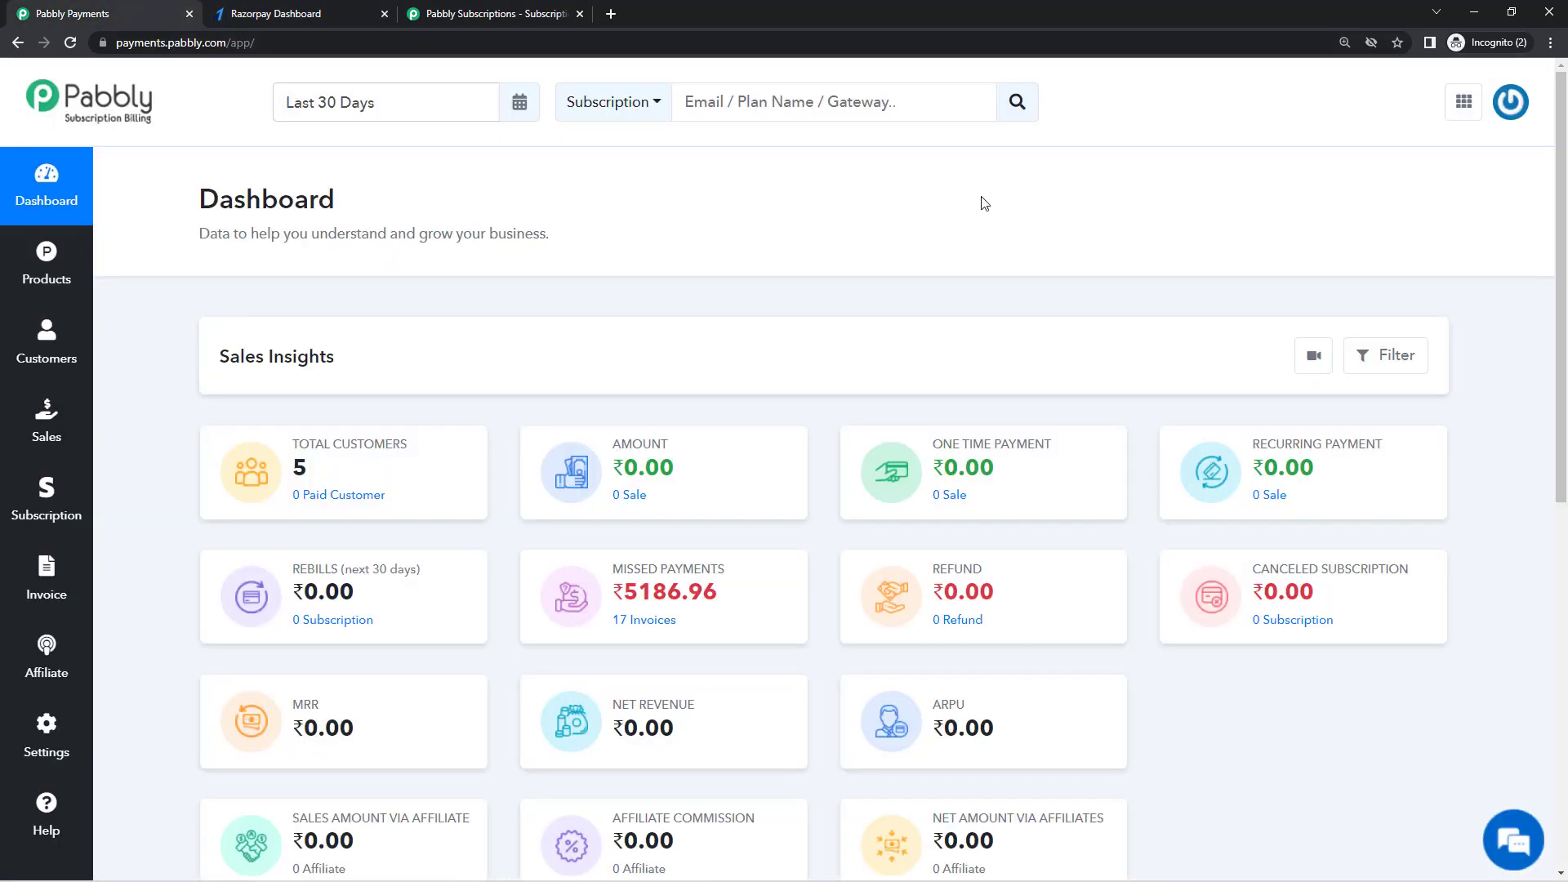
pyautogui.click(1519, 106)
pyautogui.click(1521, 111)
# Step: Open a second copy of the app and go to Settings > Payment Gateway Integration
pyautogui.middleClick(64, 751)
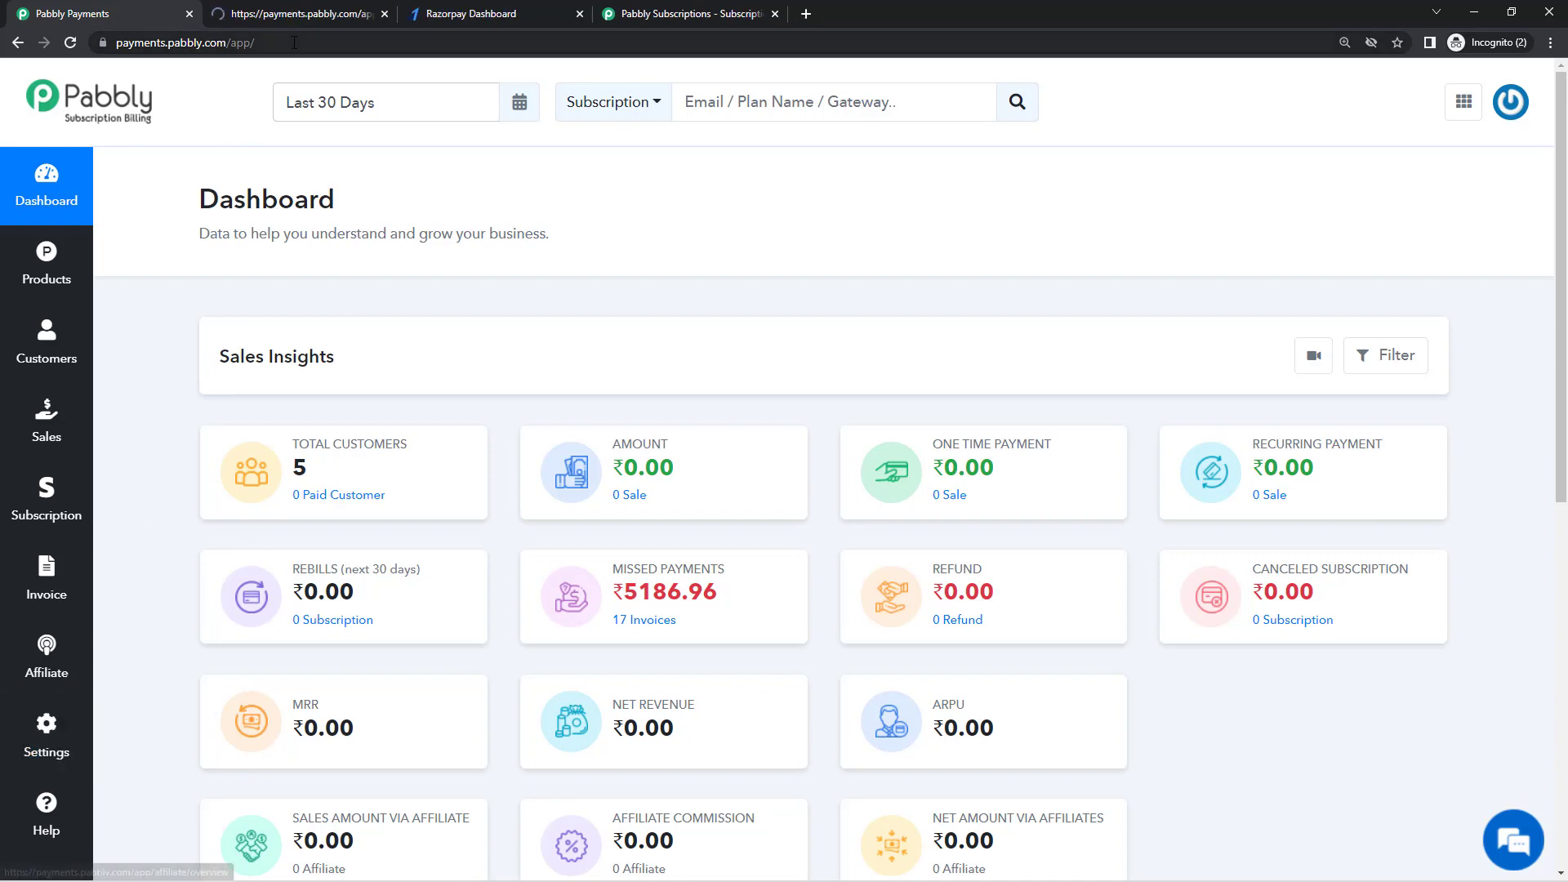
pyautogui.click(73, 720)
pyautogui.click(427, 488)
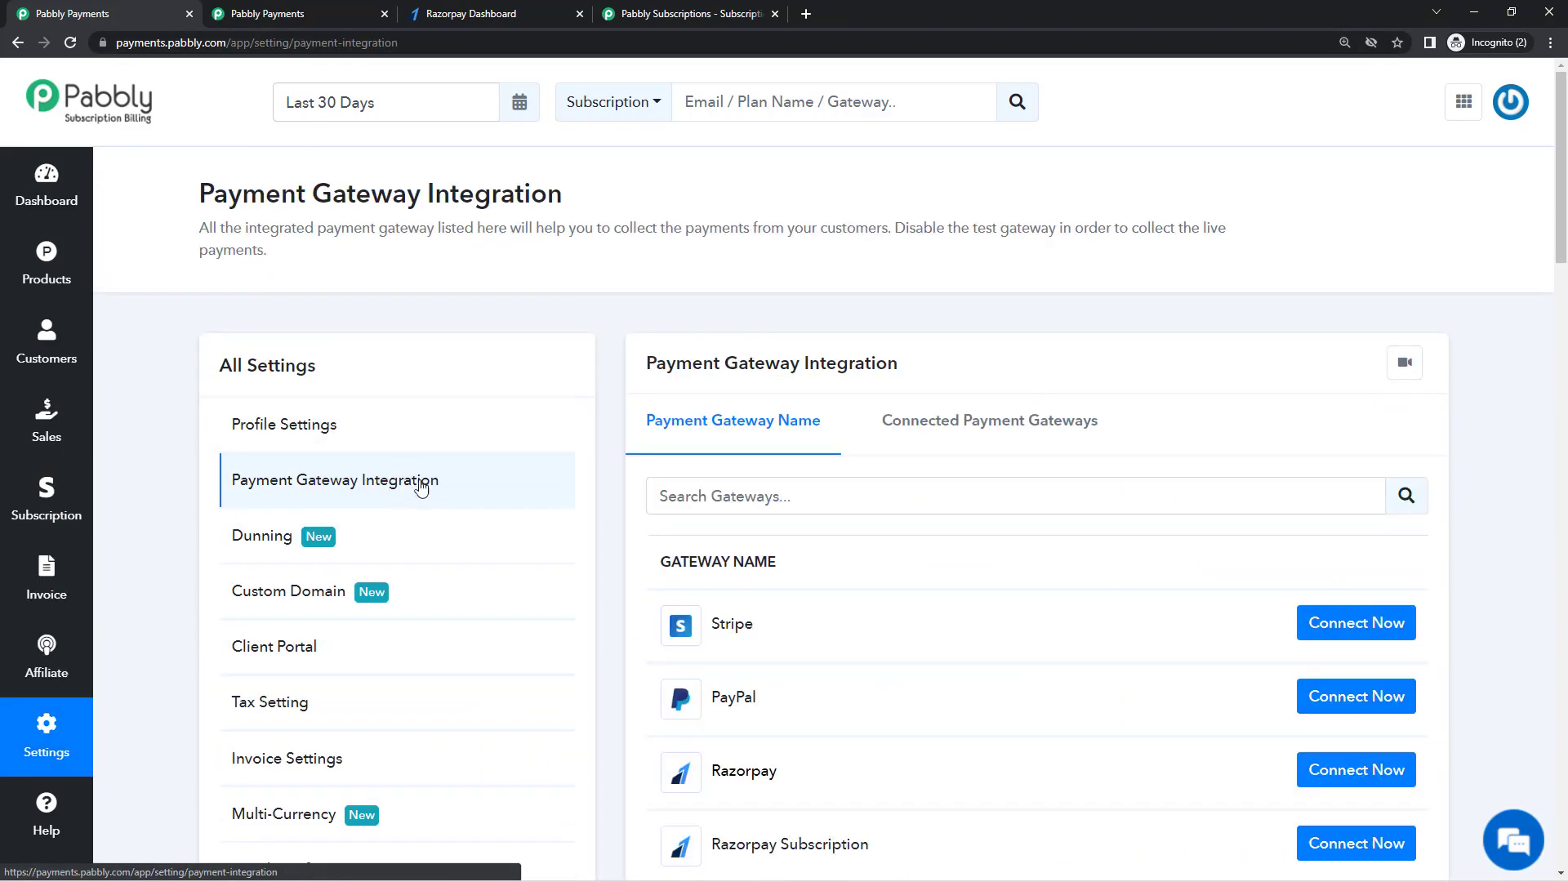
# Step: Scroll the gateway list down past GB Prime Pay to the bottom and back to the top
pyautogui.scroll(-8, 1127, 327)
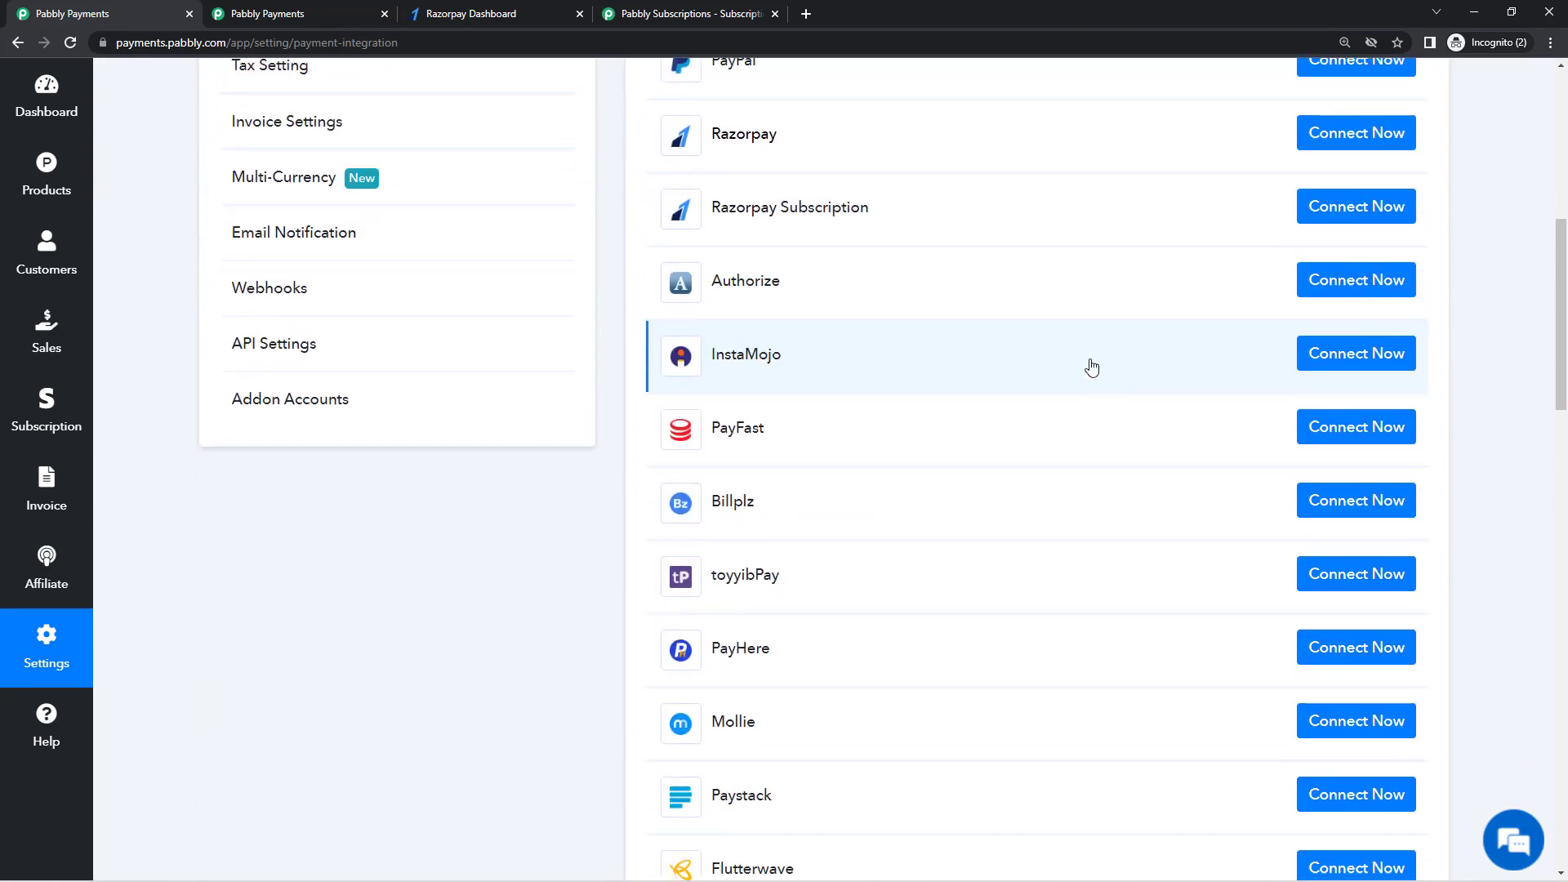
pyautogui.scroll(-6, 1075, 400)
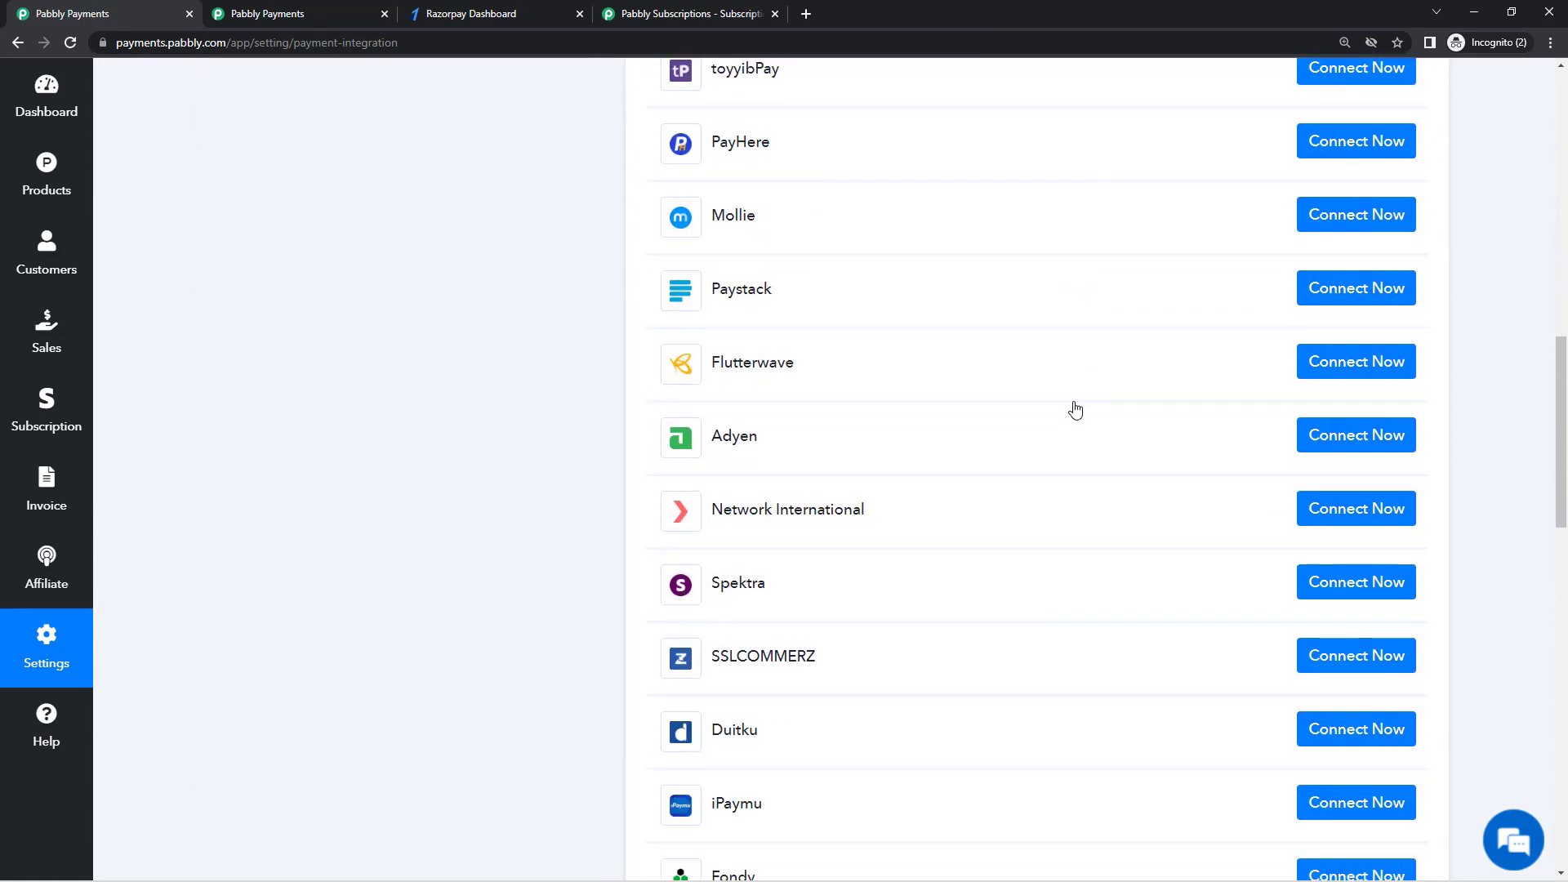
pyautogui.scroll(-3, 1074, 410)
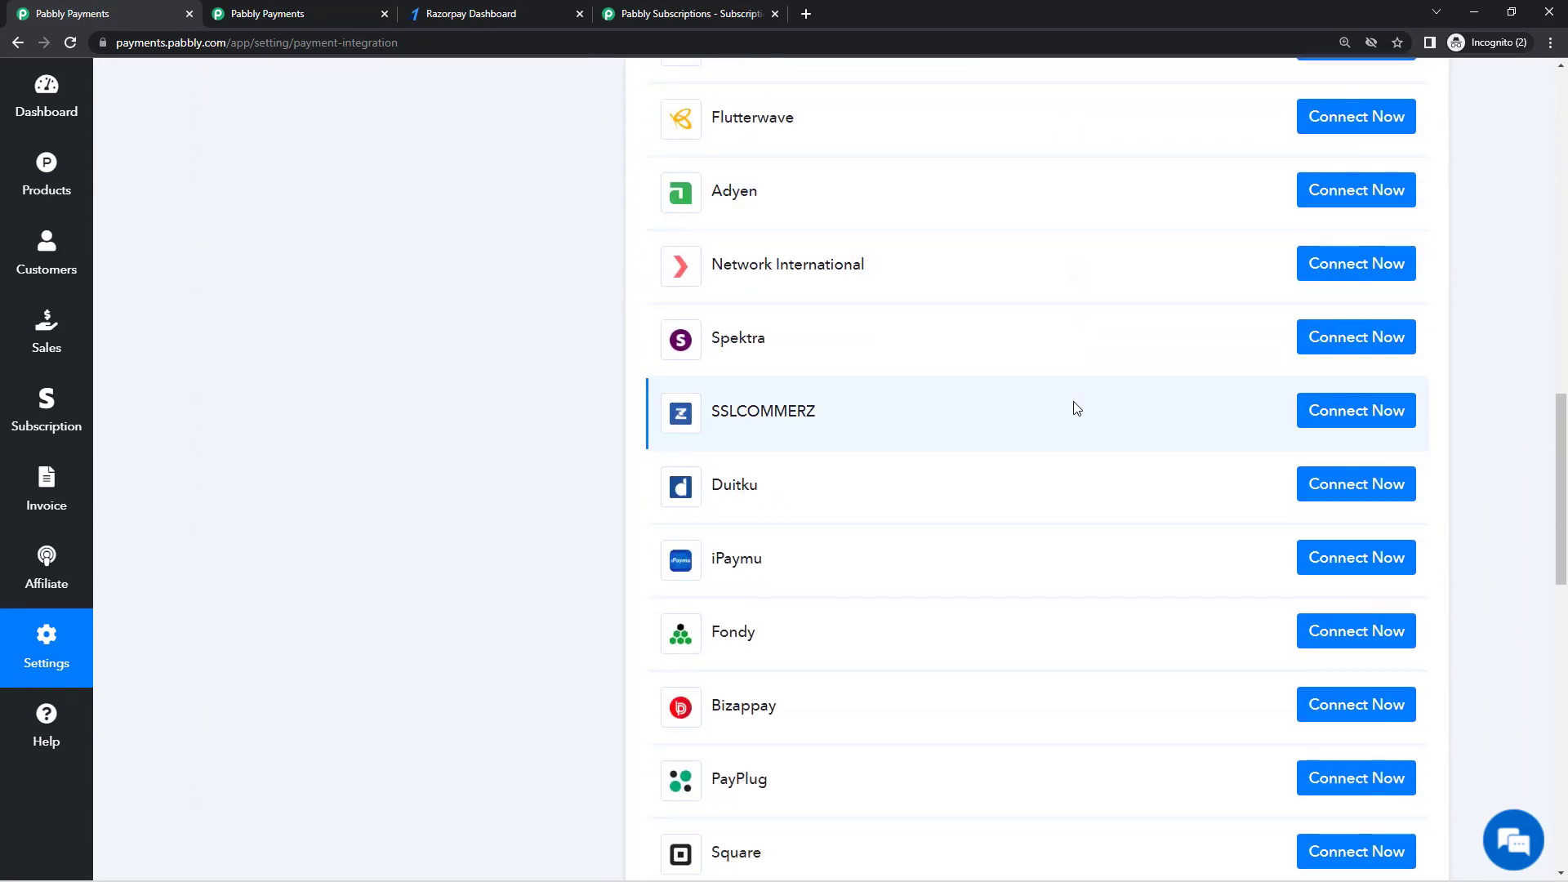
pyautogui.scroll(-7, 1075, 409)
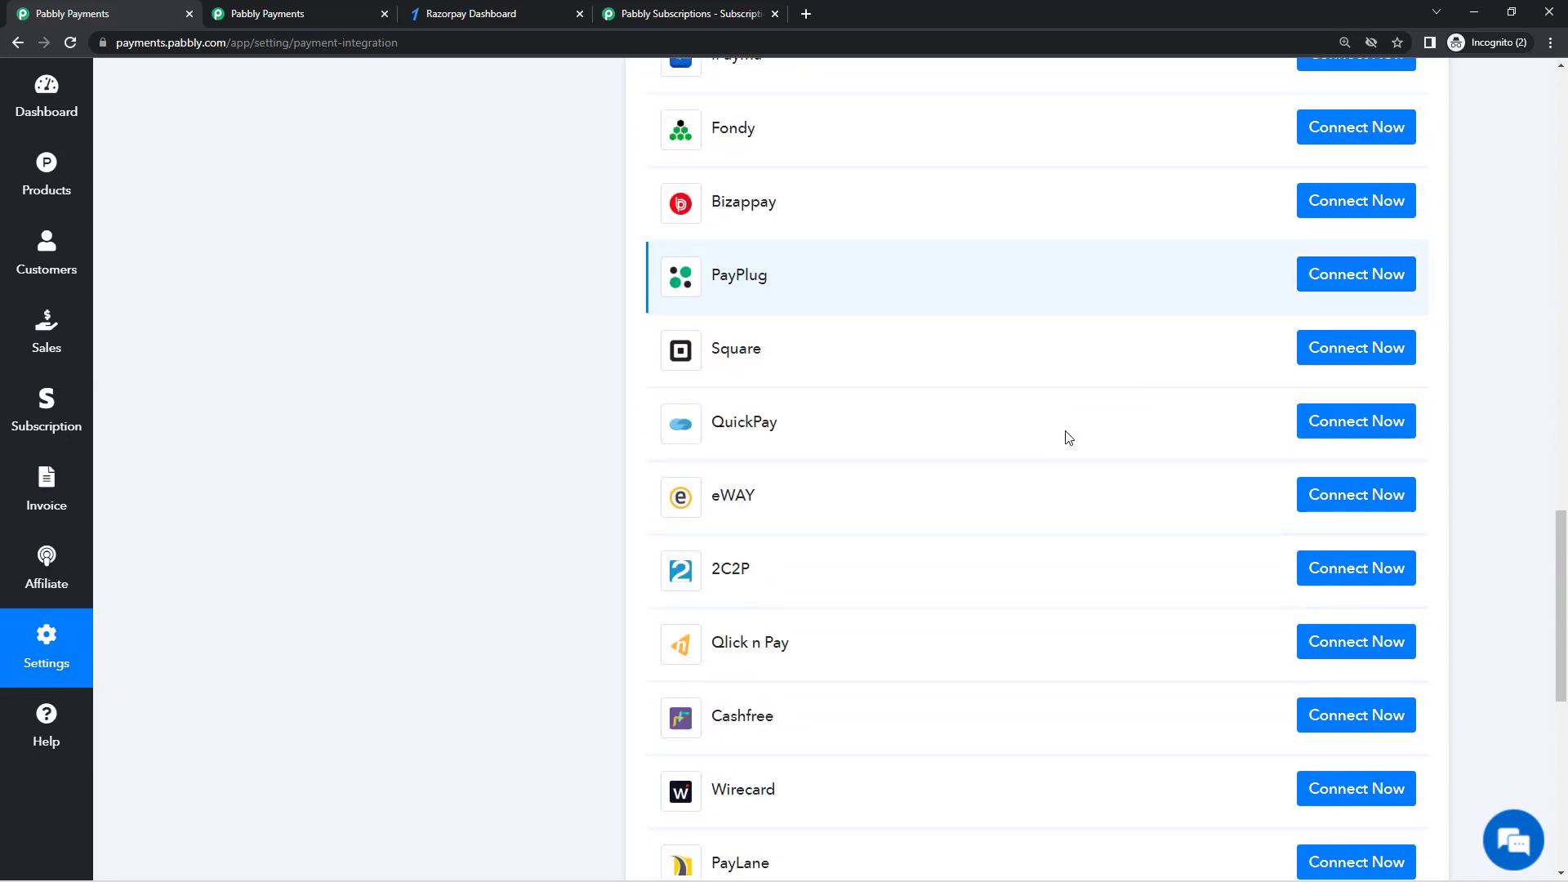
pyautogui.scroll(-5, 1068, 438)
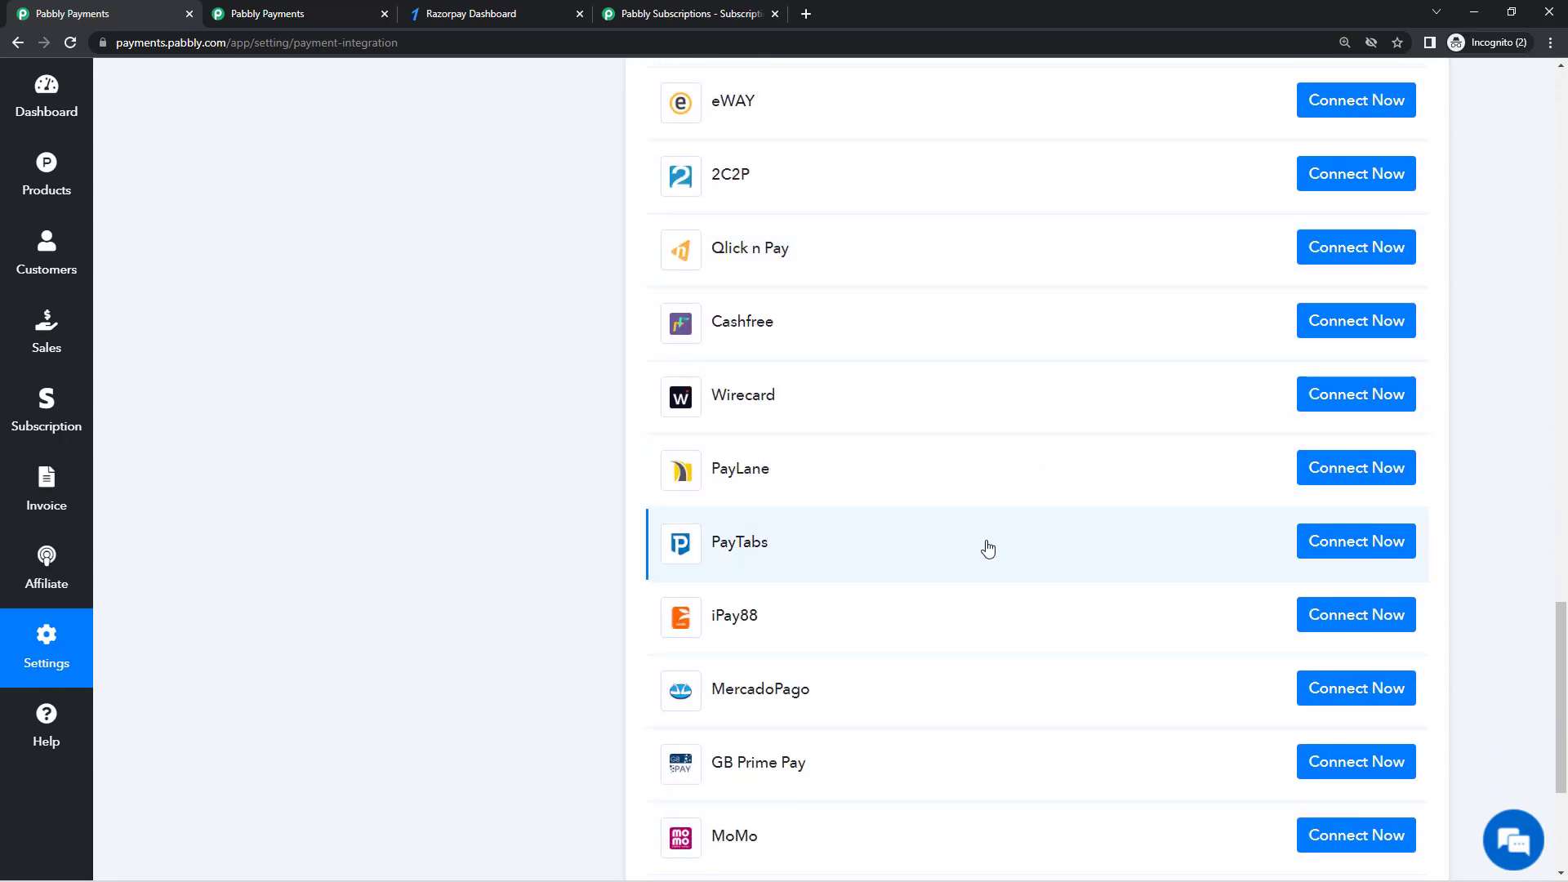
pyautogui.scroll(-4, 988, 549)
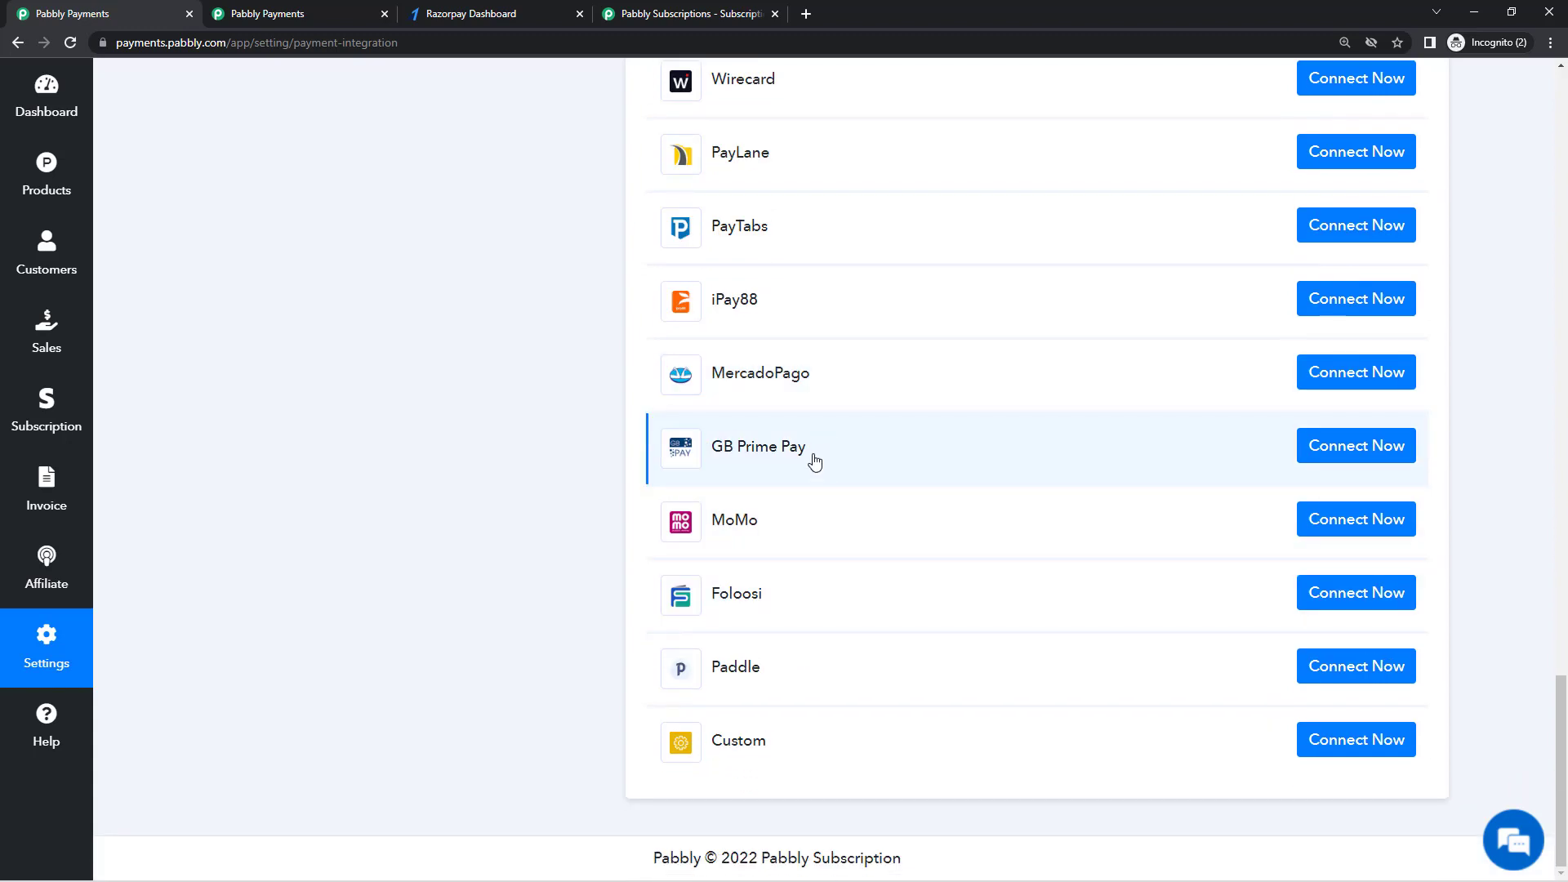
pyautogui.moveTo(809, 462); pyautogui.dragTo(712, 462)
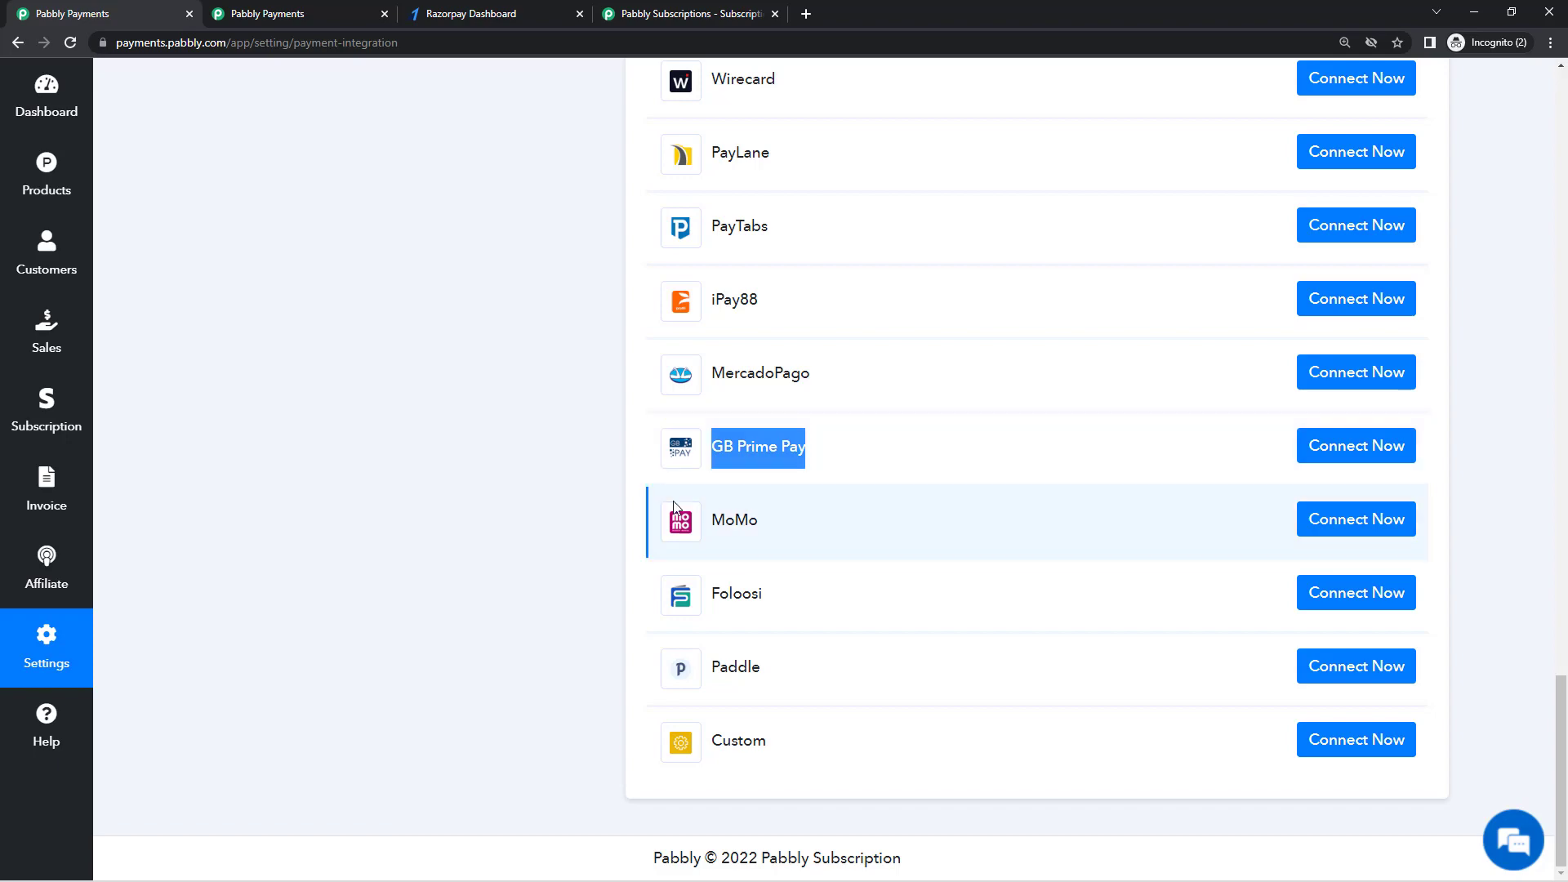
pyautogui.click(591, 558)
pyautogui.scroll(13, 599, 563)
pyautogui.scroll(15, 604, 569)
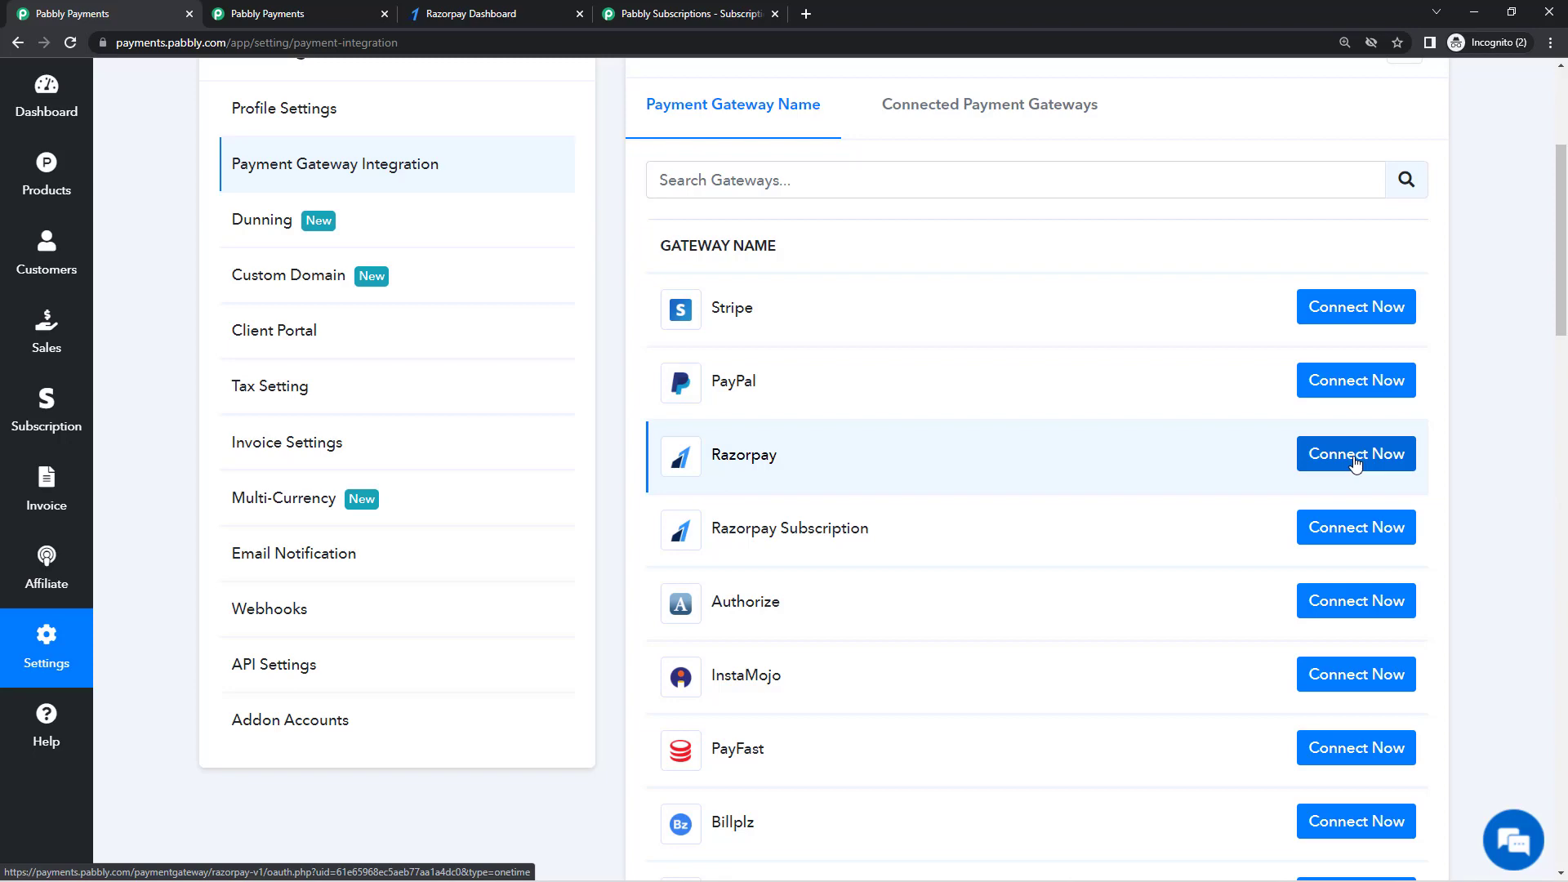
pyautogui.scroll(4, 1125, 473)
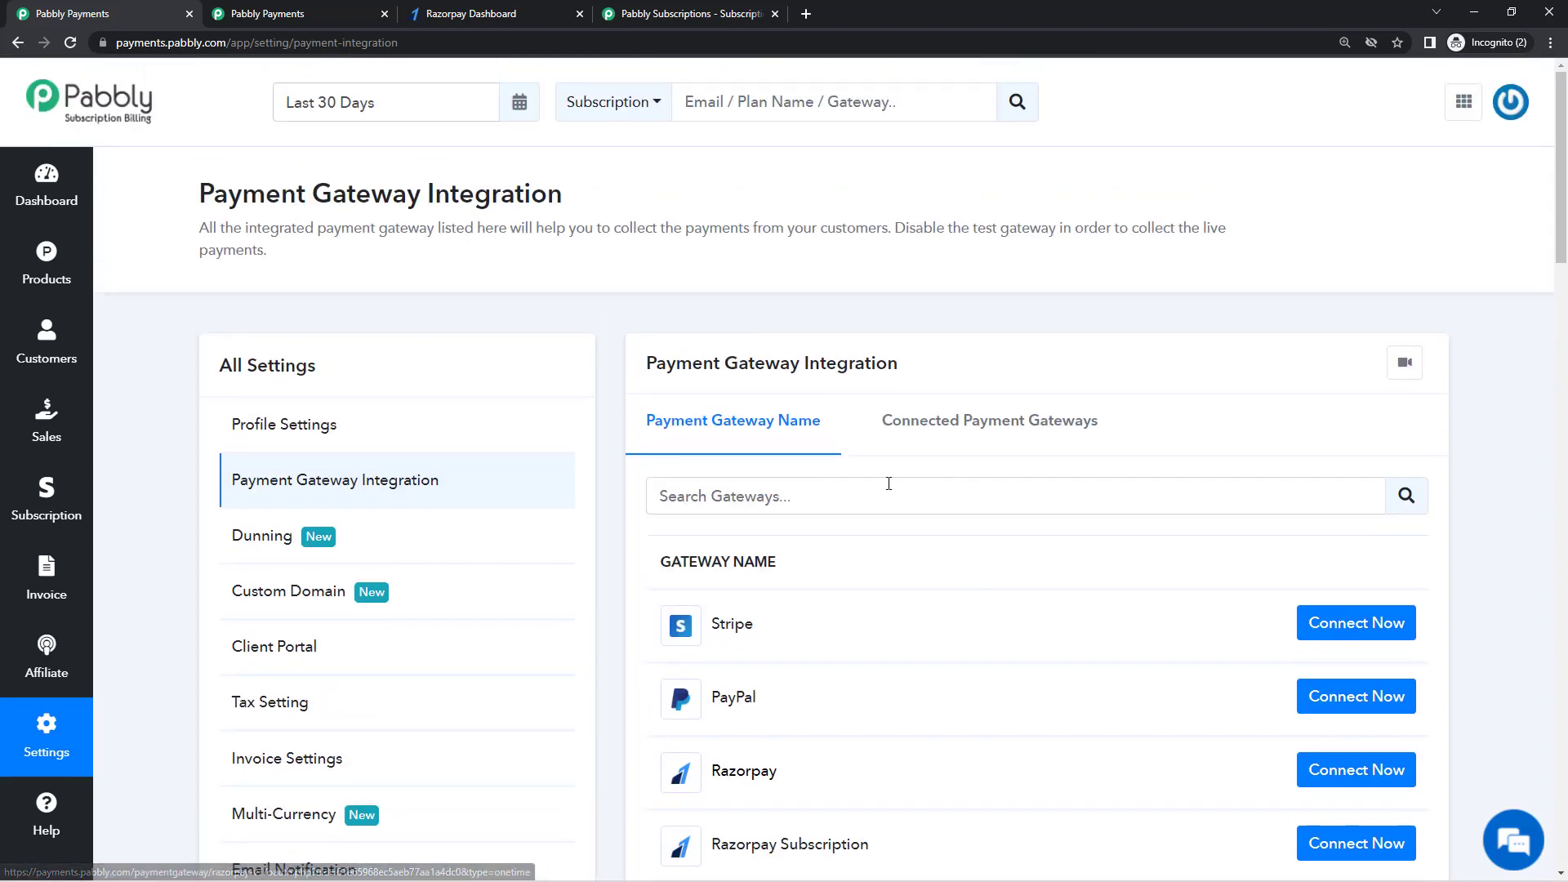
# Step: Add a new product named 'CRM Tool' from the Products page
pyautogui.click(5, 272)
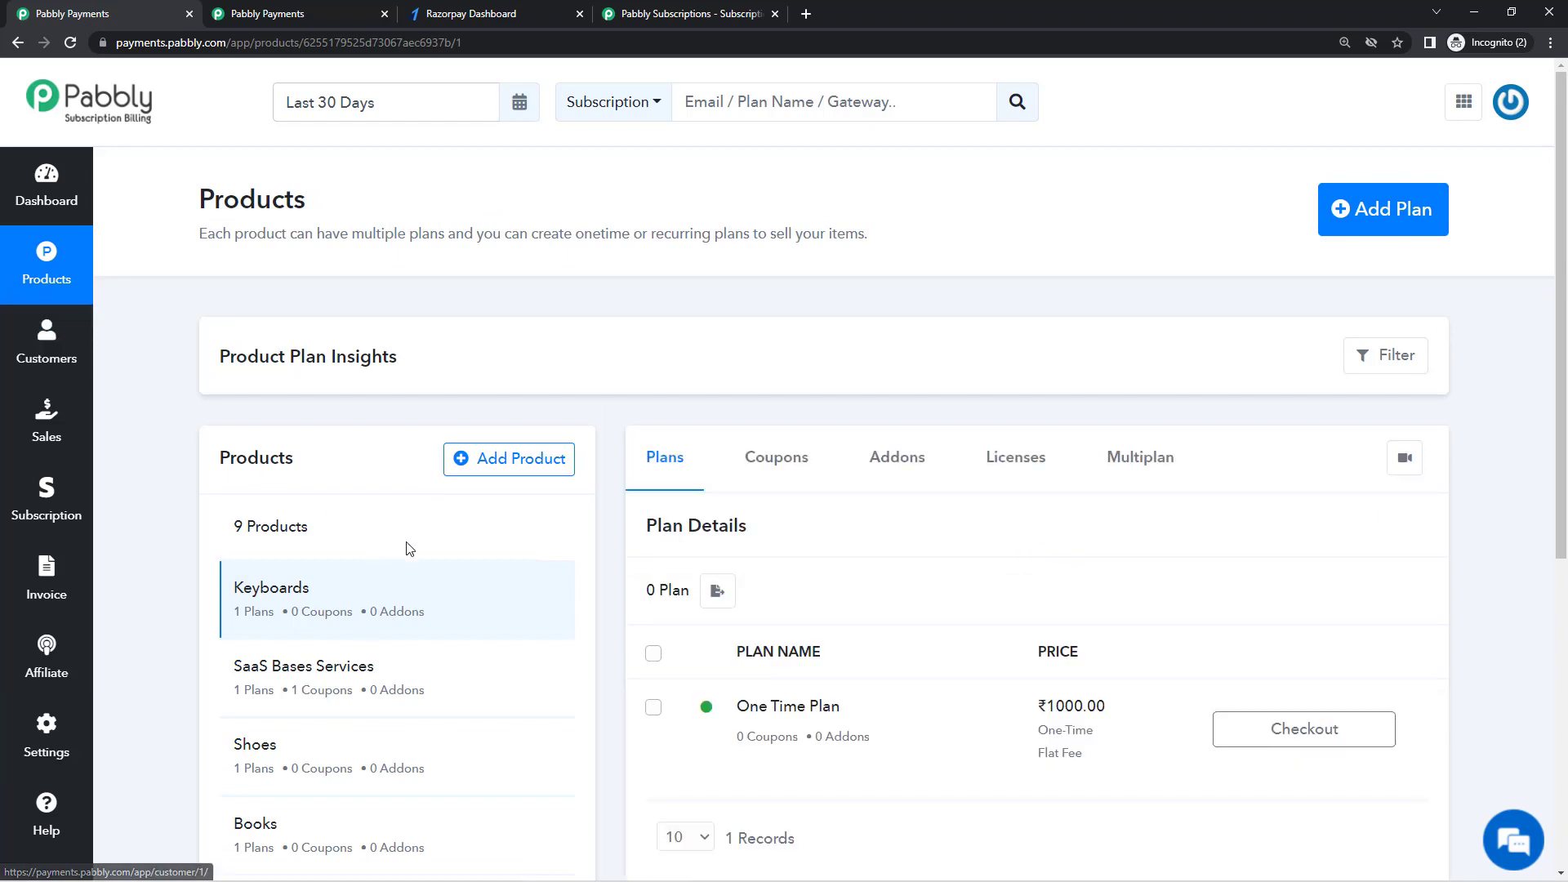
pyautogui.click(693, 14)
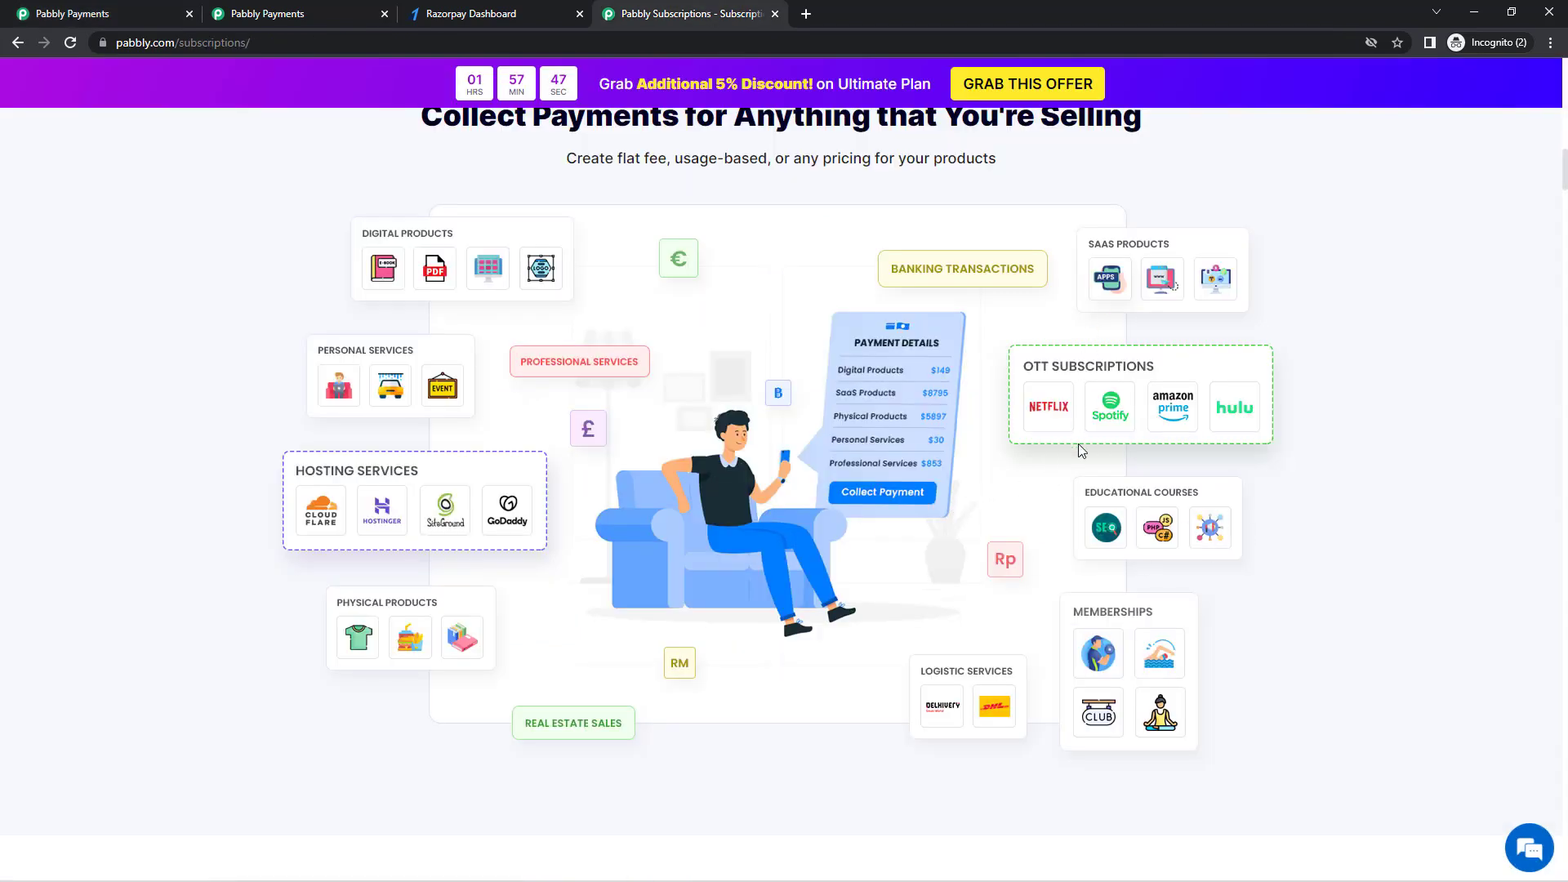
pyautogui.click(168, 11)
pyautogui.click(525, 458)
pyautogui.click(640, 474)
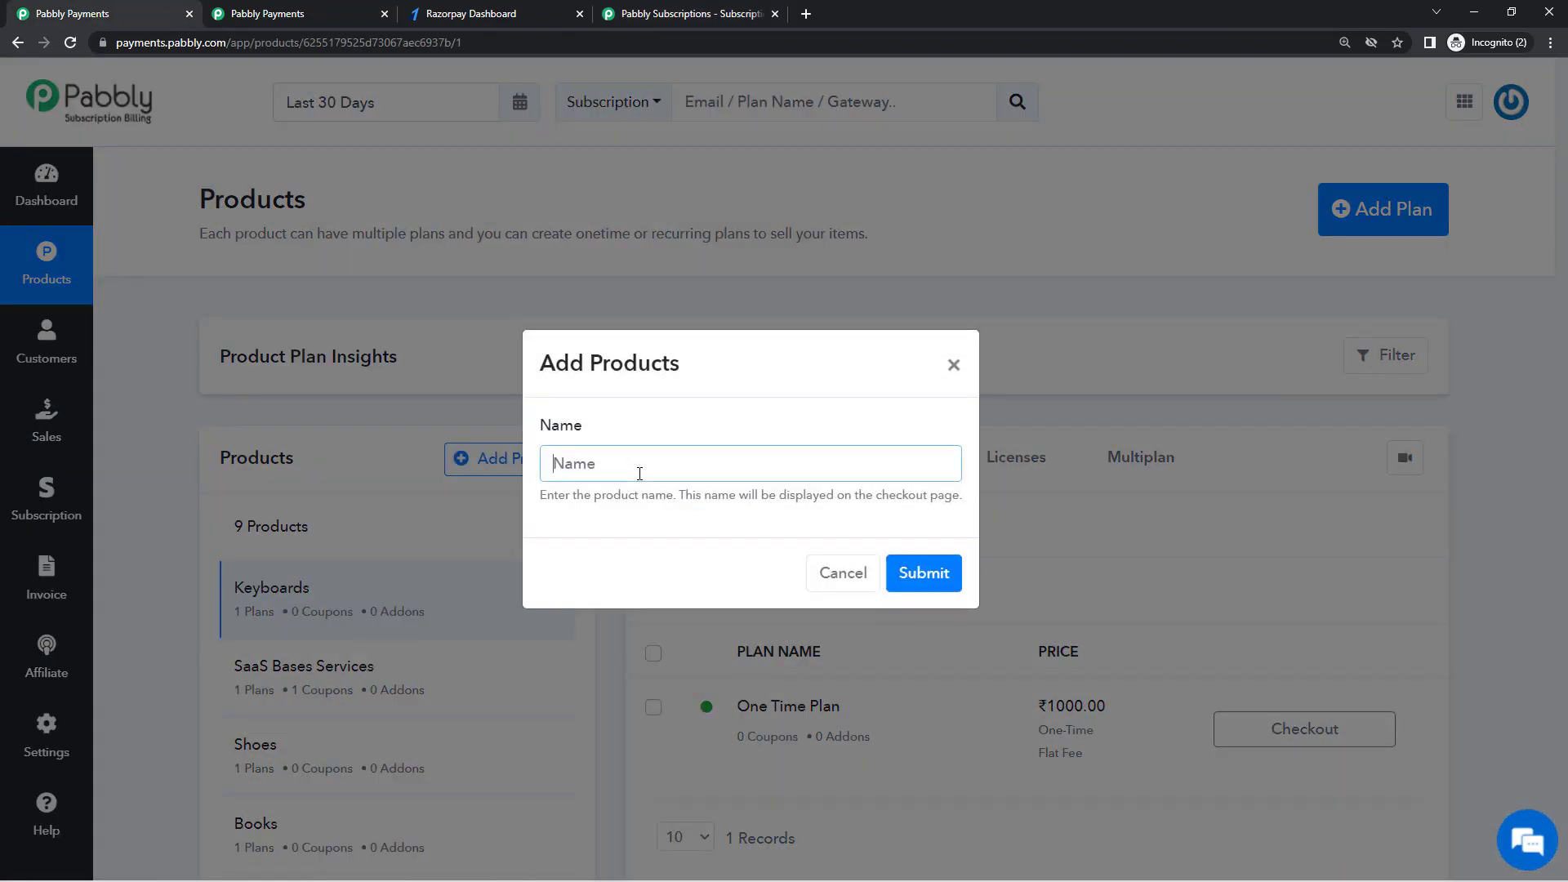
pyautogui.write('CRM Tool')
pyautogui.click(911, 580)
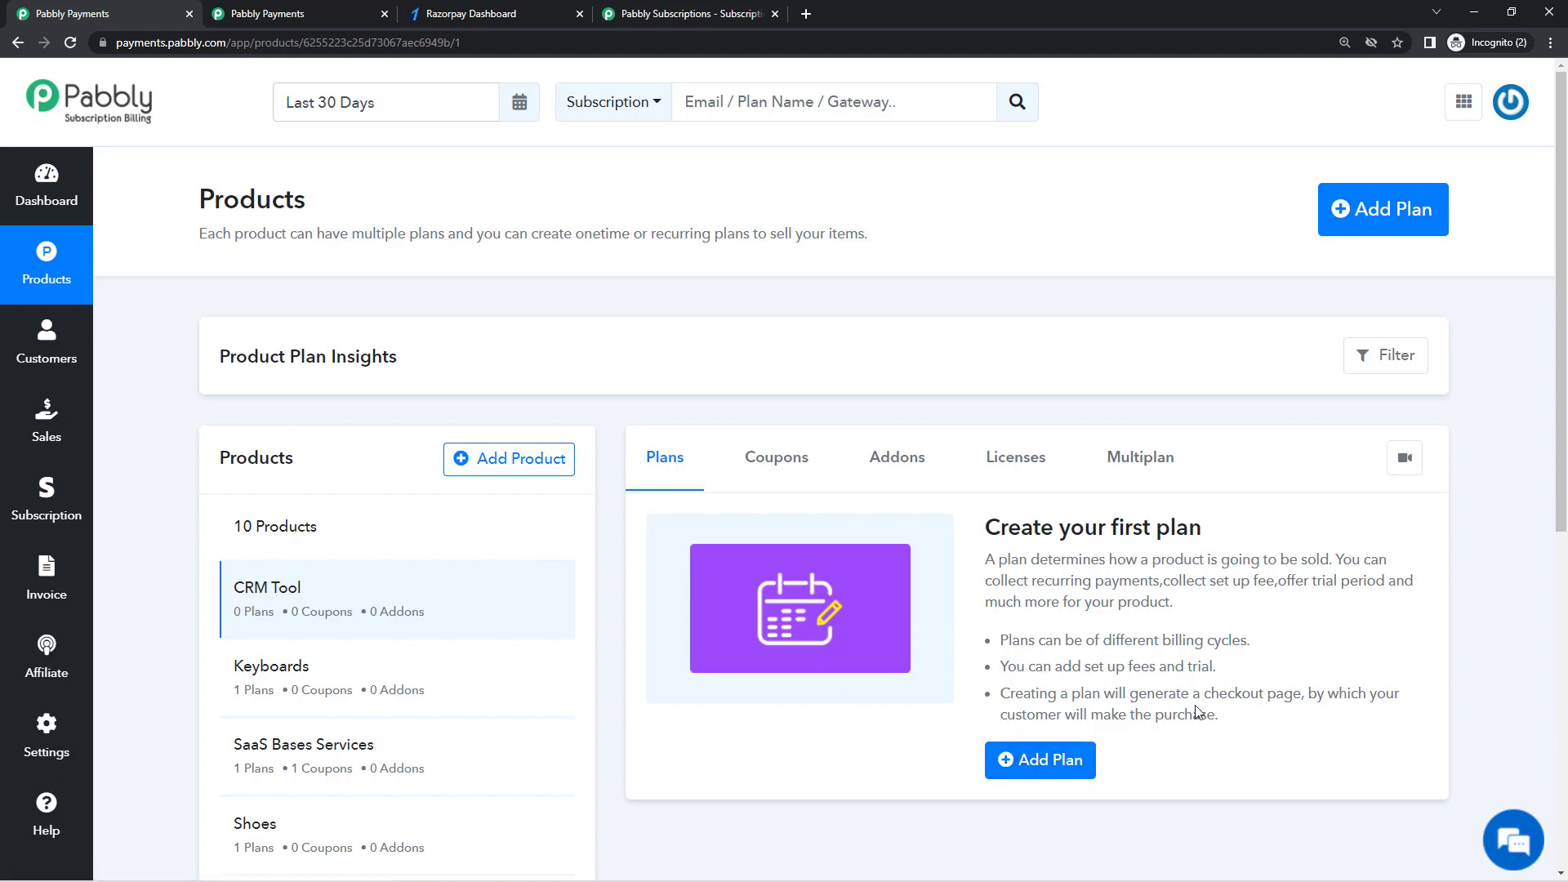
# Step: Start a CRM Tool plan named 'Monthly' with recurring billing and cycles set to Forever
pyautogui.click(1054, 763)
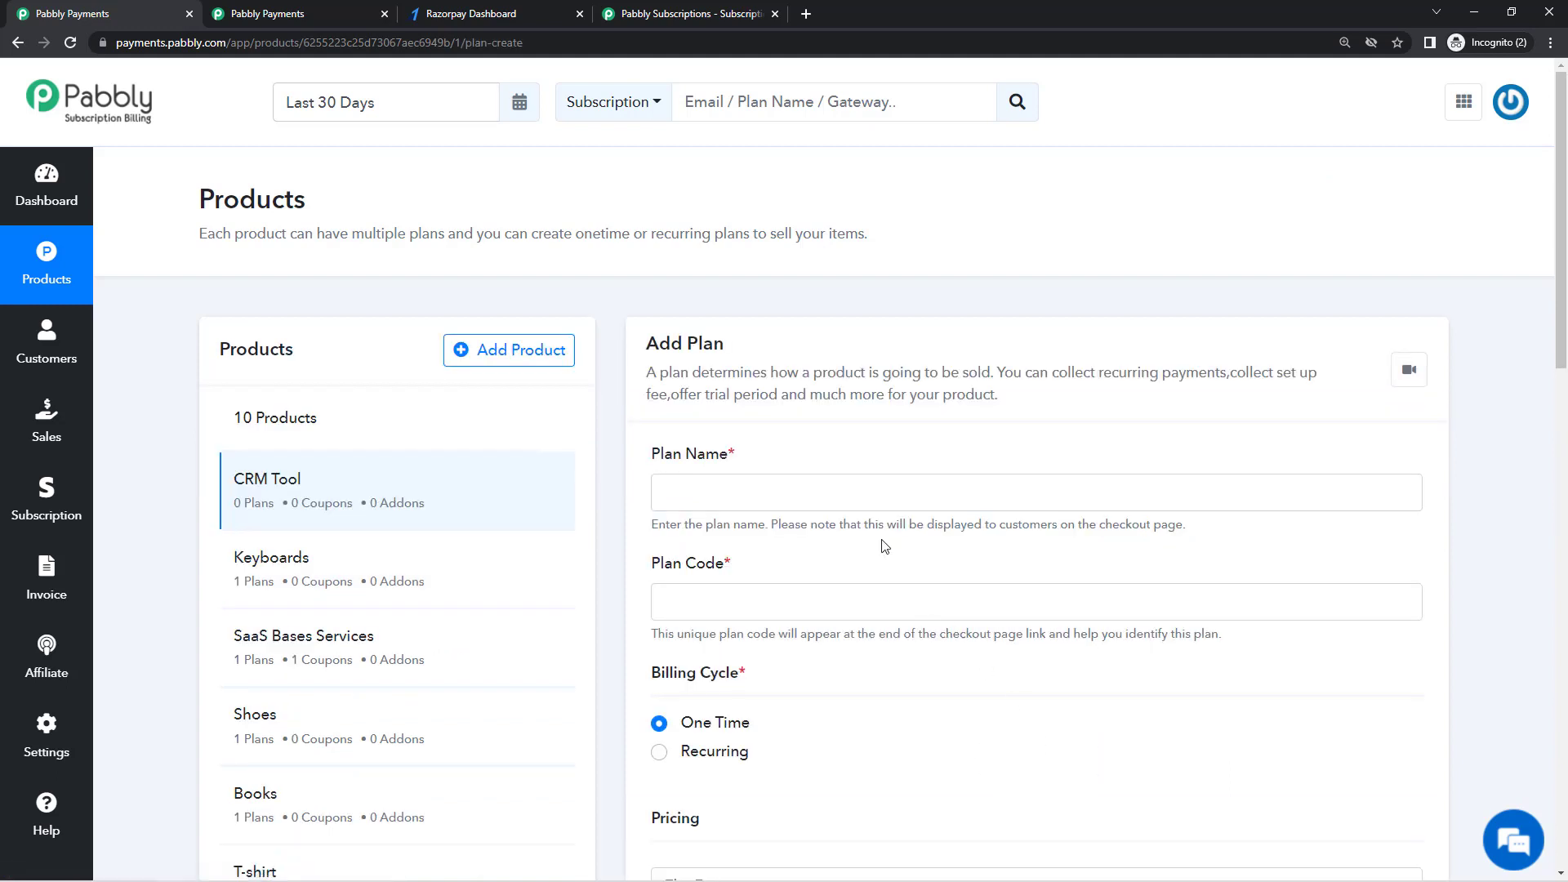
pyautogui.click(864, 487)
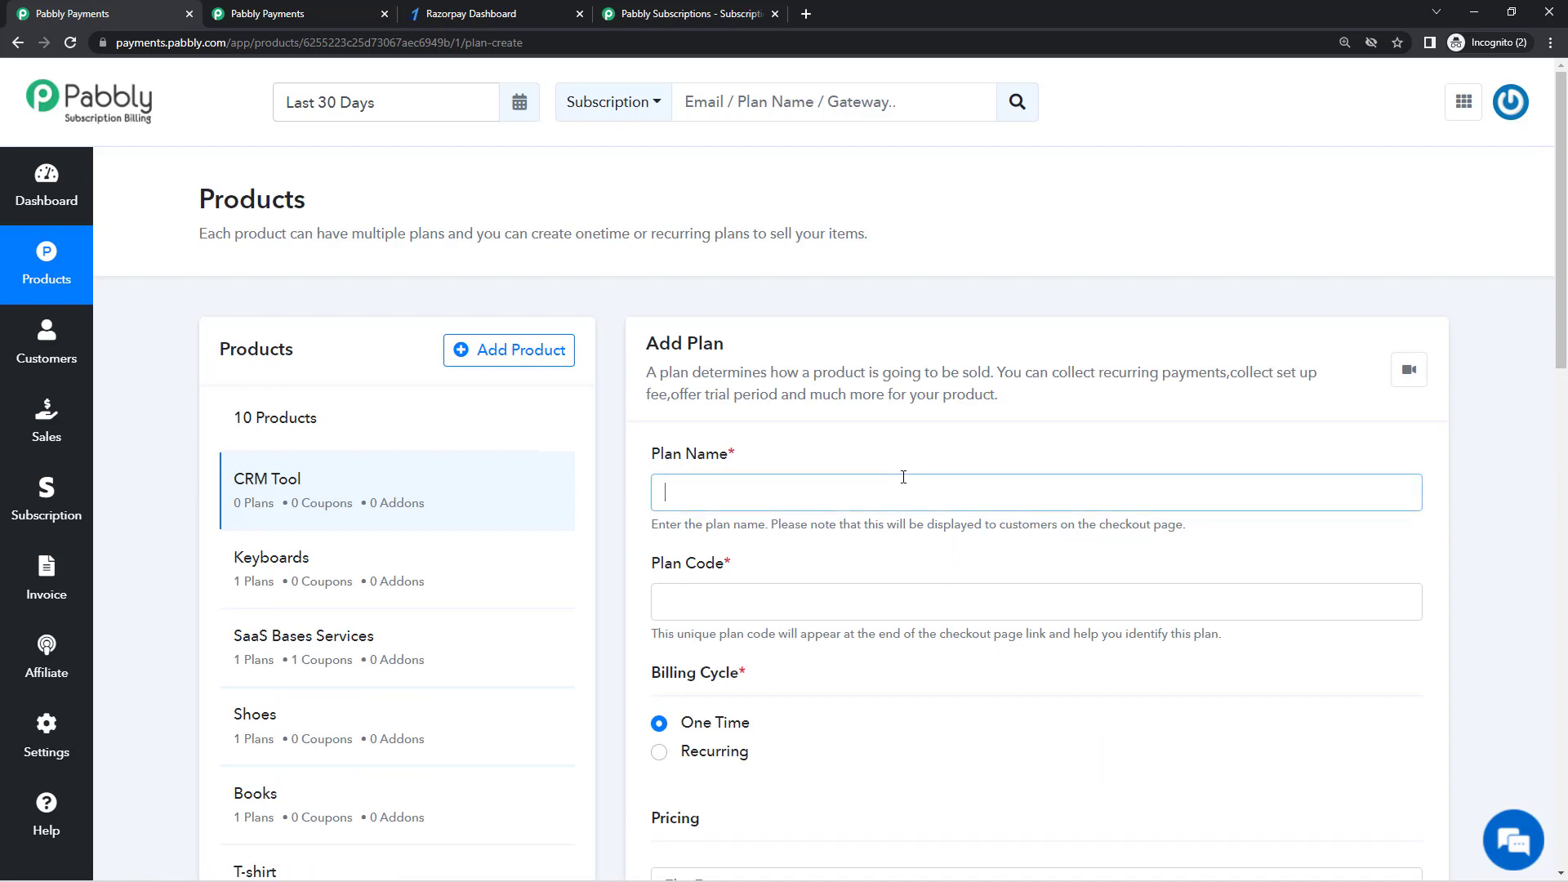
pyautogui.write('Monthly Pla')
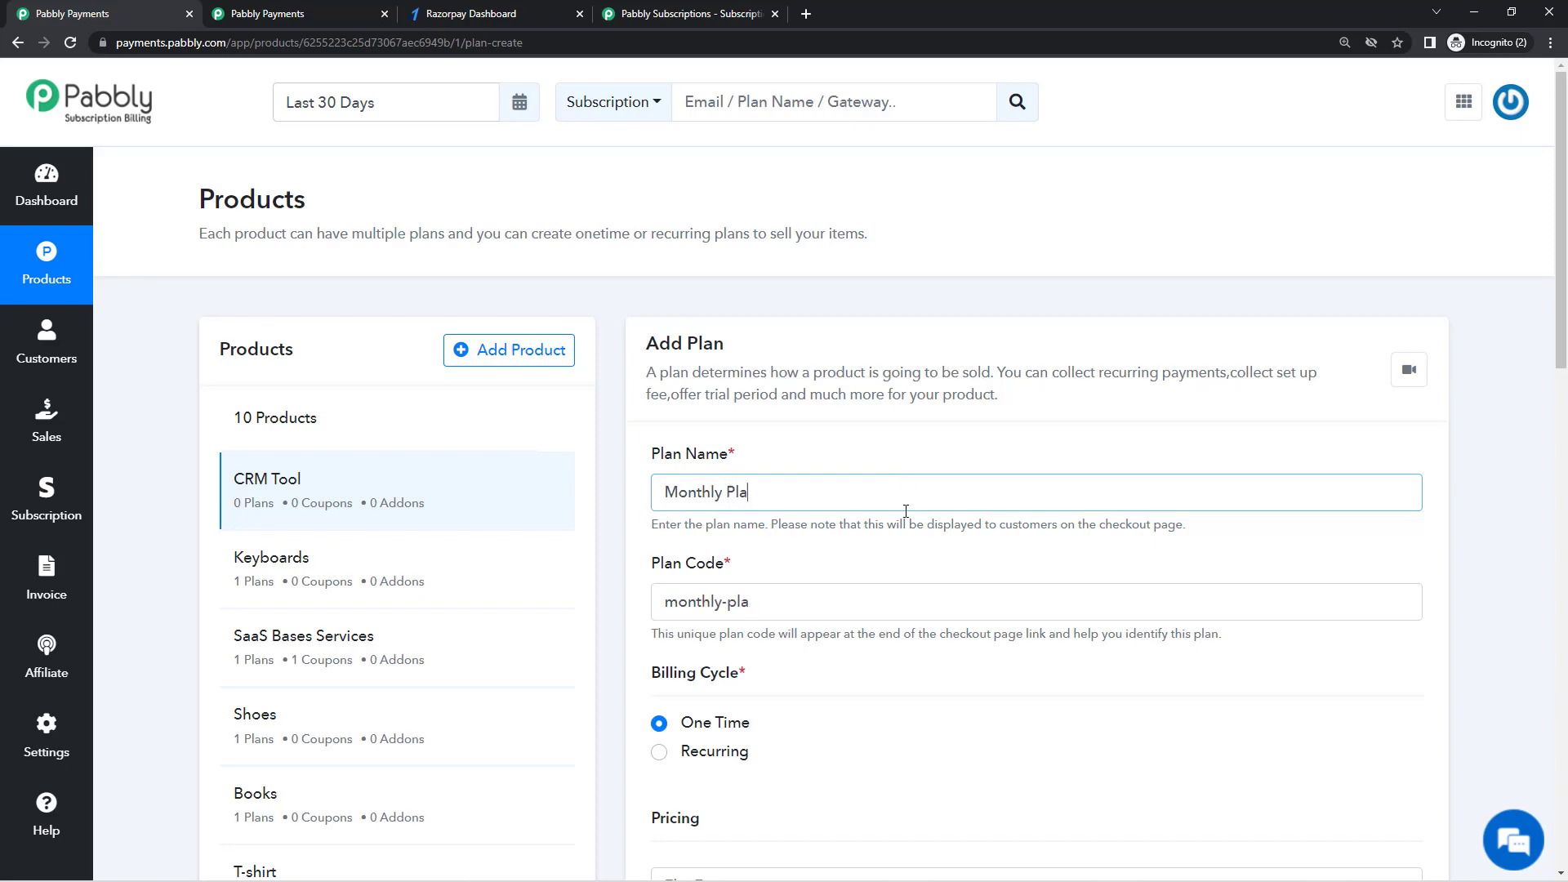
pyautogui.write('n')
pyautogui.scroll(-3, 905, 517)
pyautogui.click(717, 508)
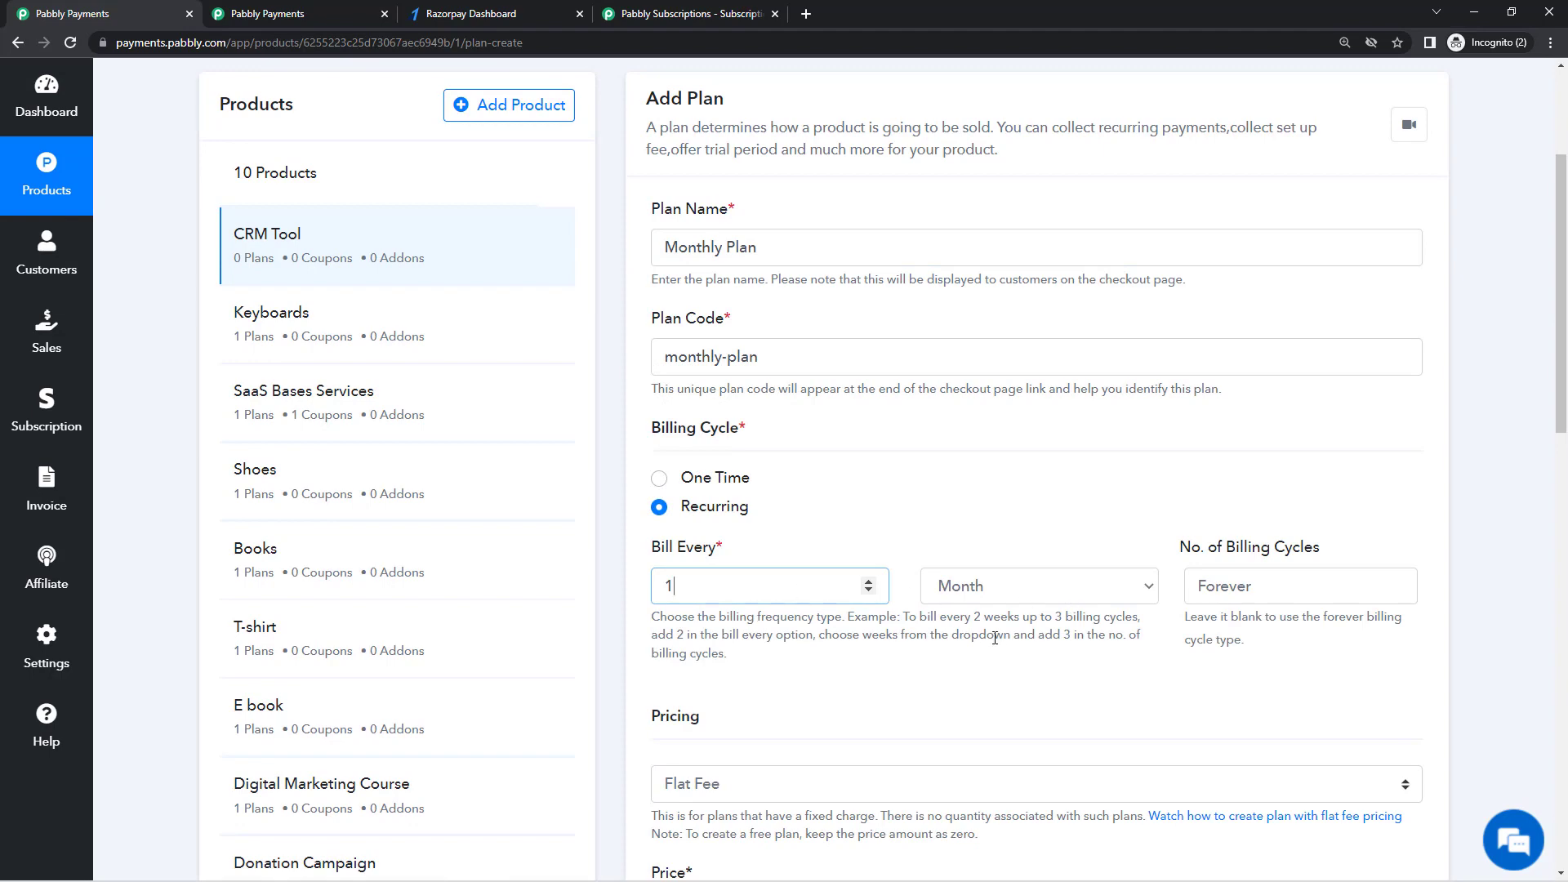
pyautogui.click(1311, 600)
# Step: Keep Flat Fee pricing, set the price to 1000, and tick the setup fee option
pyautogui.scroll(-3, 1062, 659)
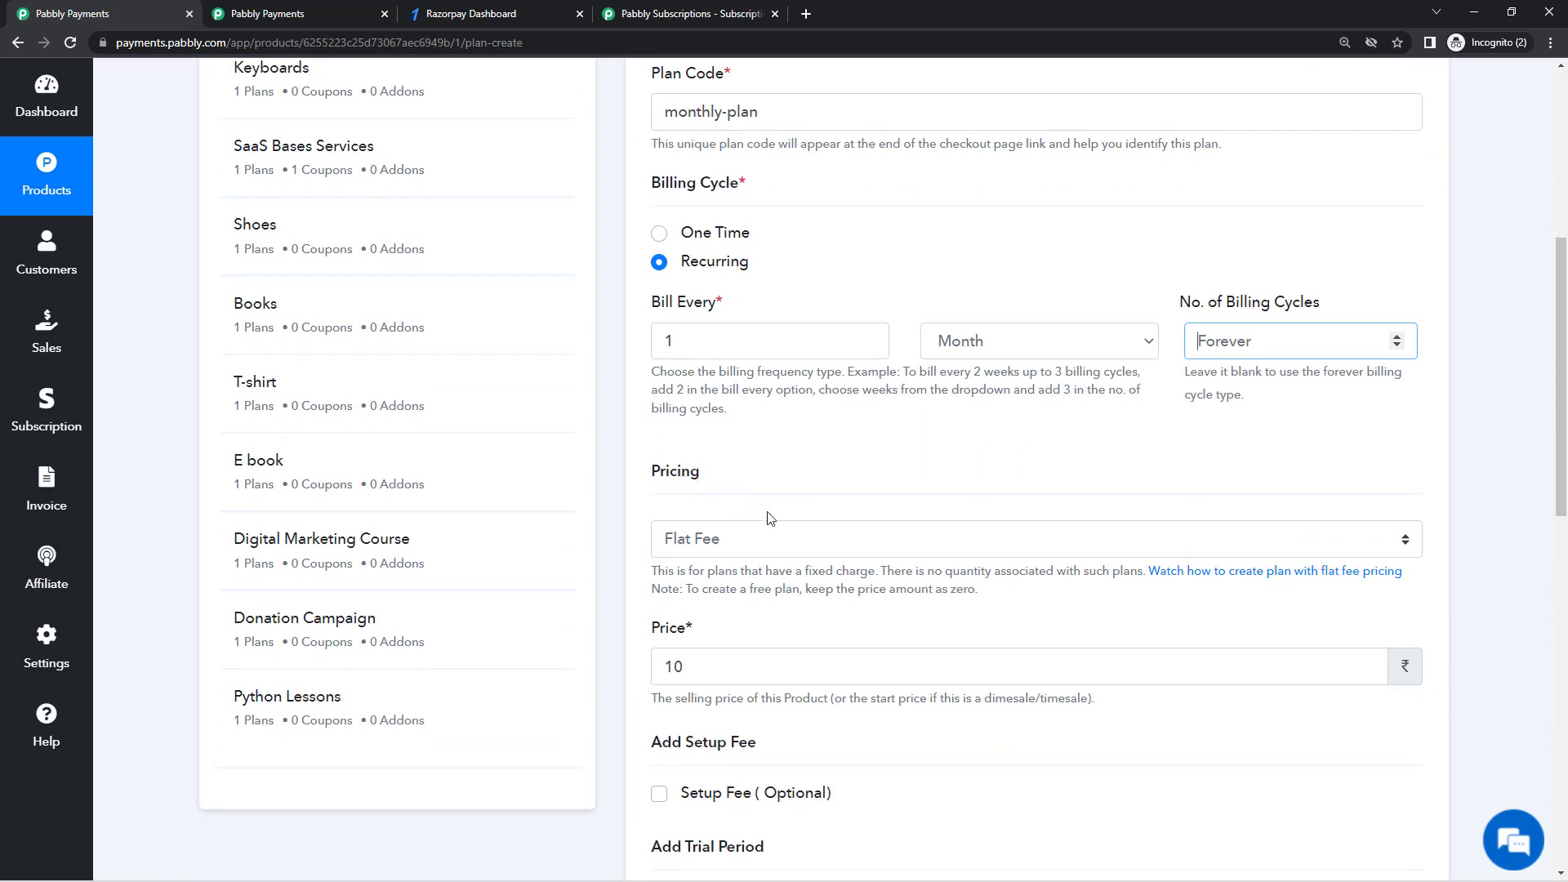
pyautogui.click(808, 551)
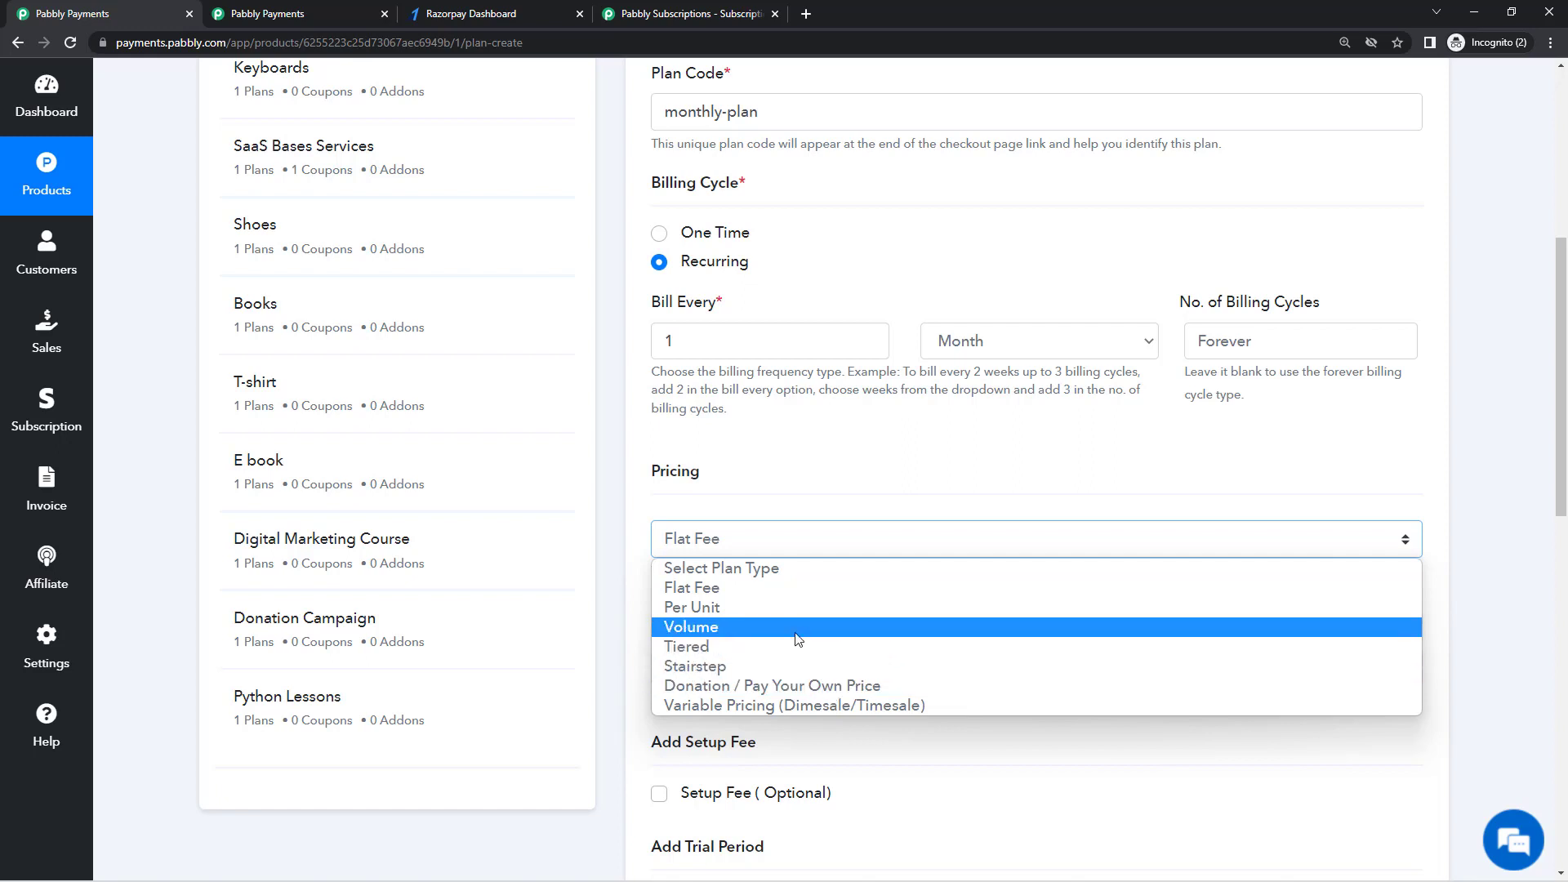
pyautogui.click(810, 588)
pyautogui.click(817, 668)
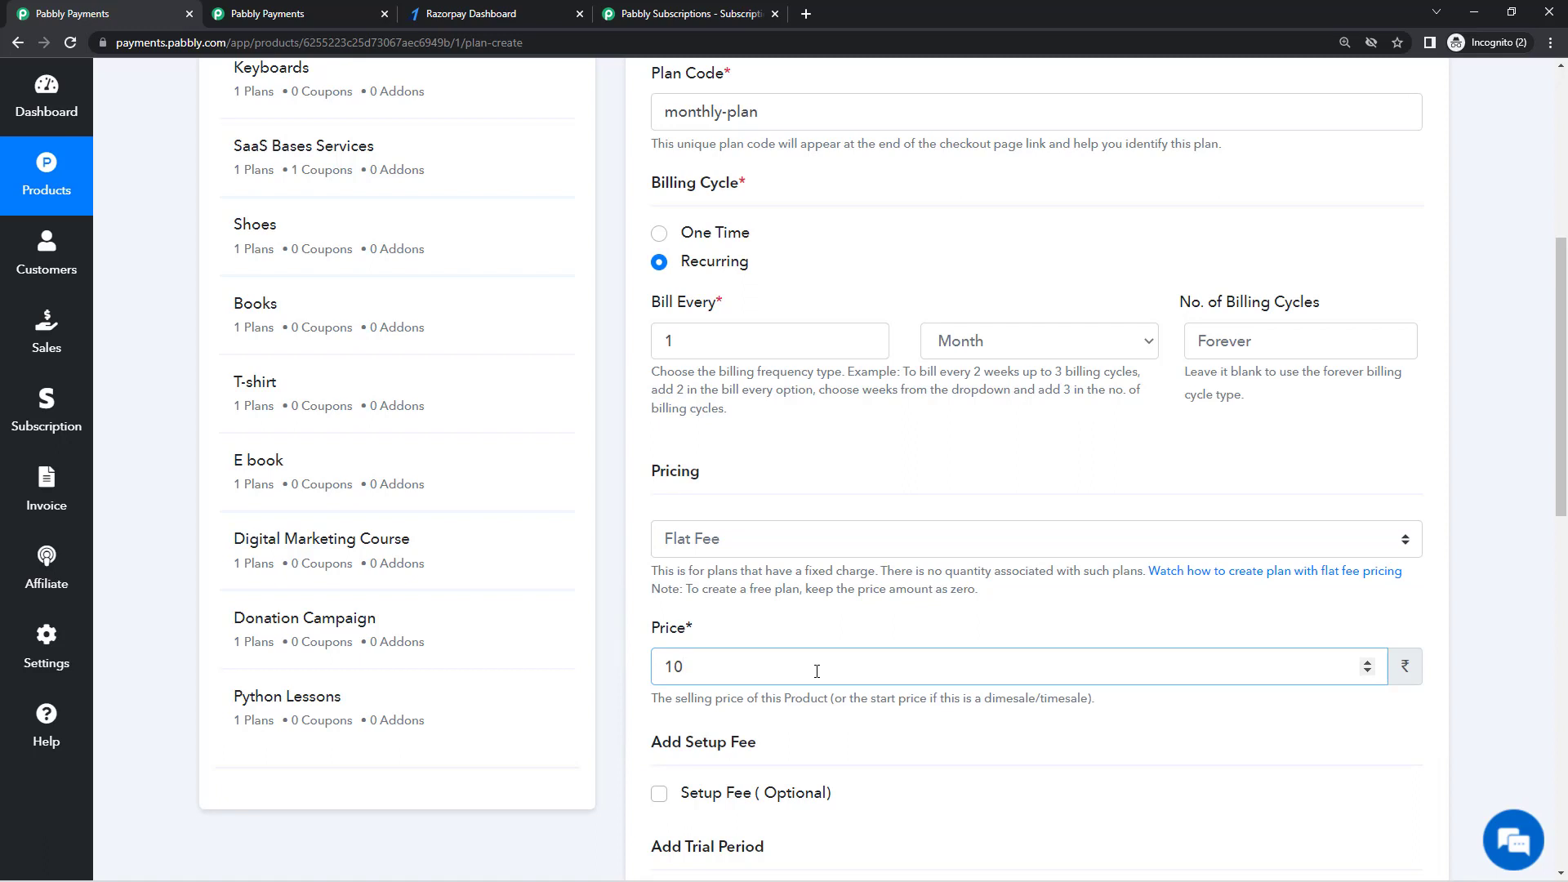
pyautogui.write('1000')
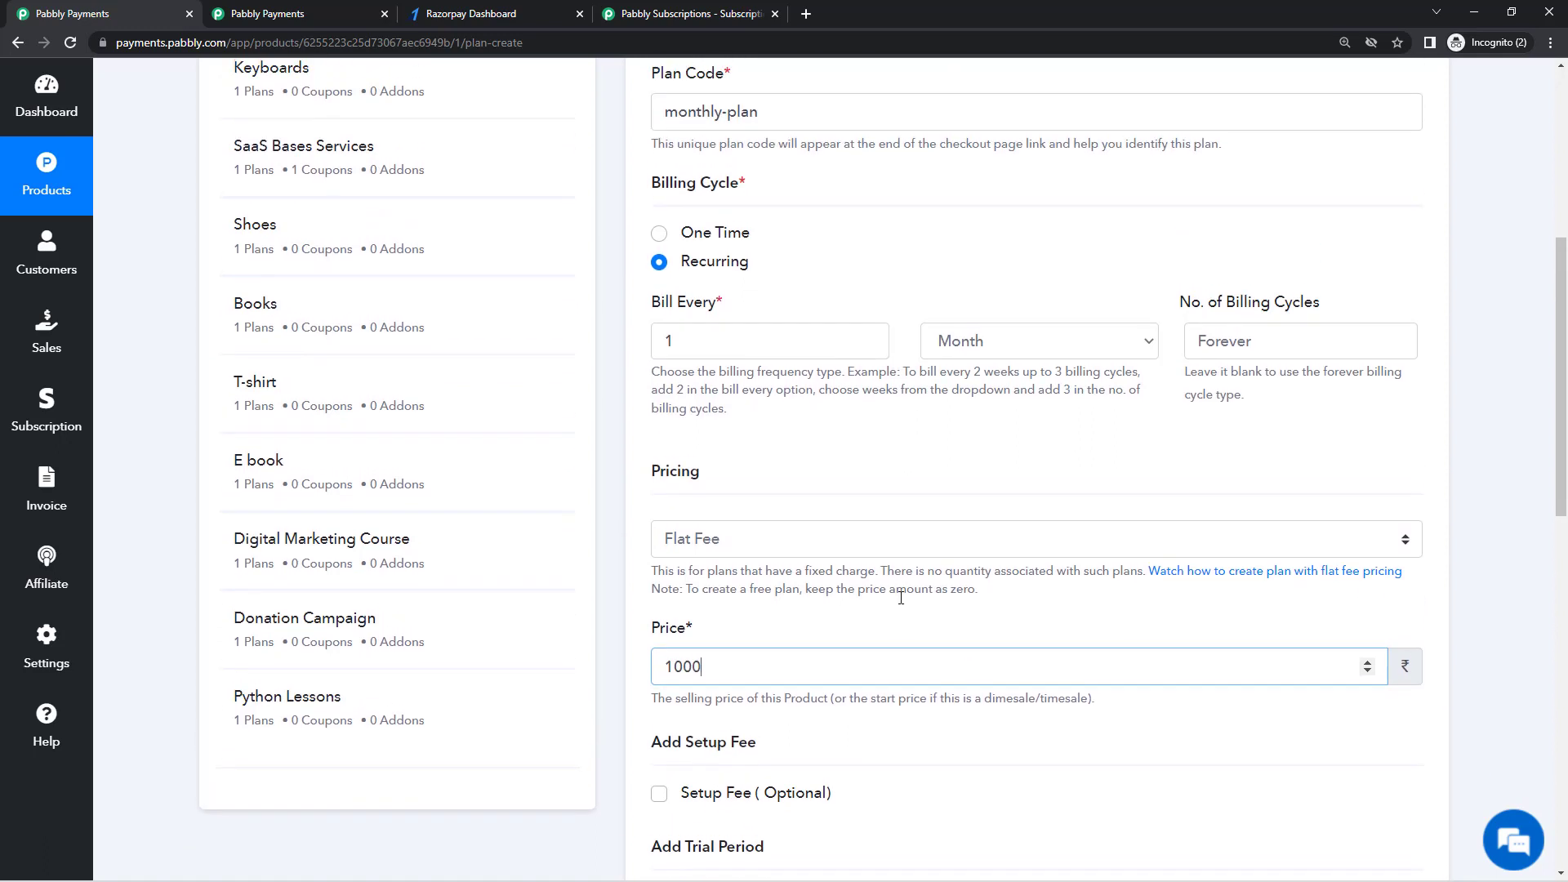
pyautogui.click(901, 597)
pyautogui.scroll(-3, 899, 637)
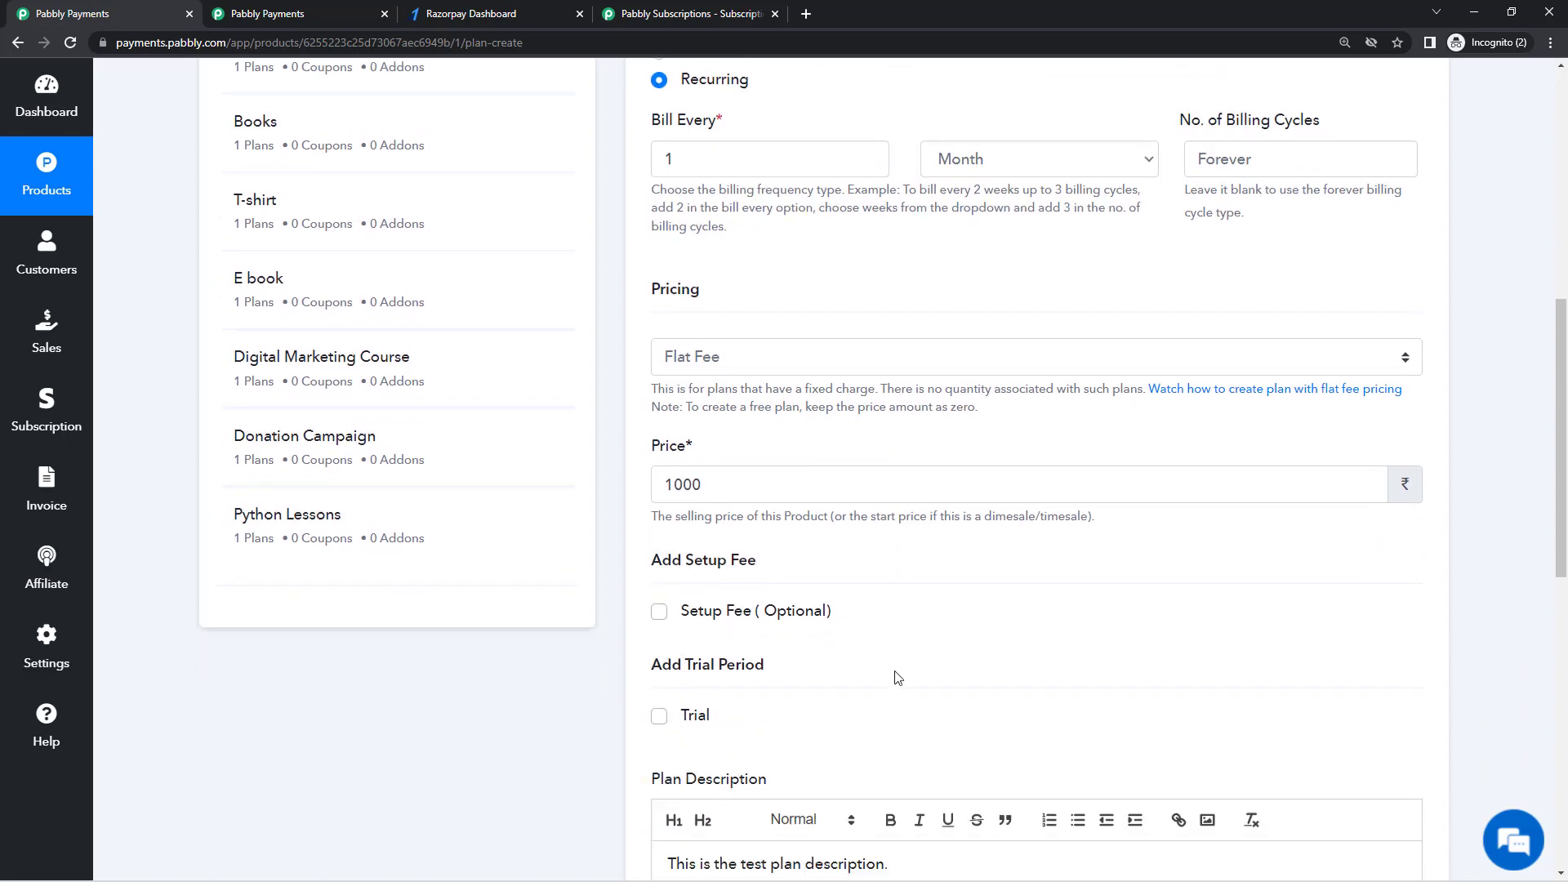
pyautogui.scroll(-2, 896, 678)
pyautogui.click(768, 467)
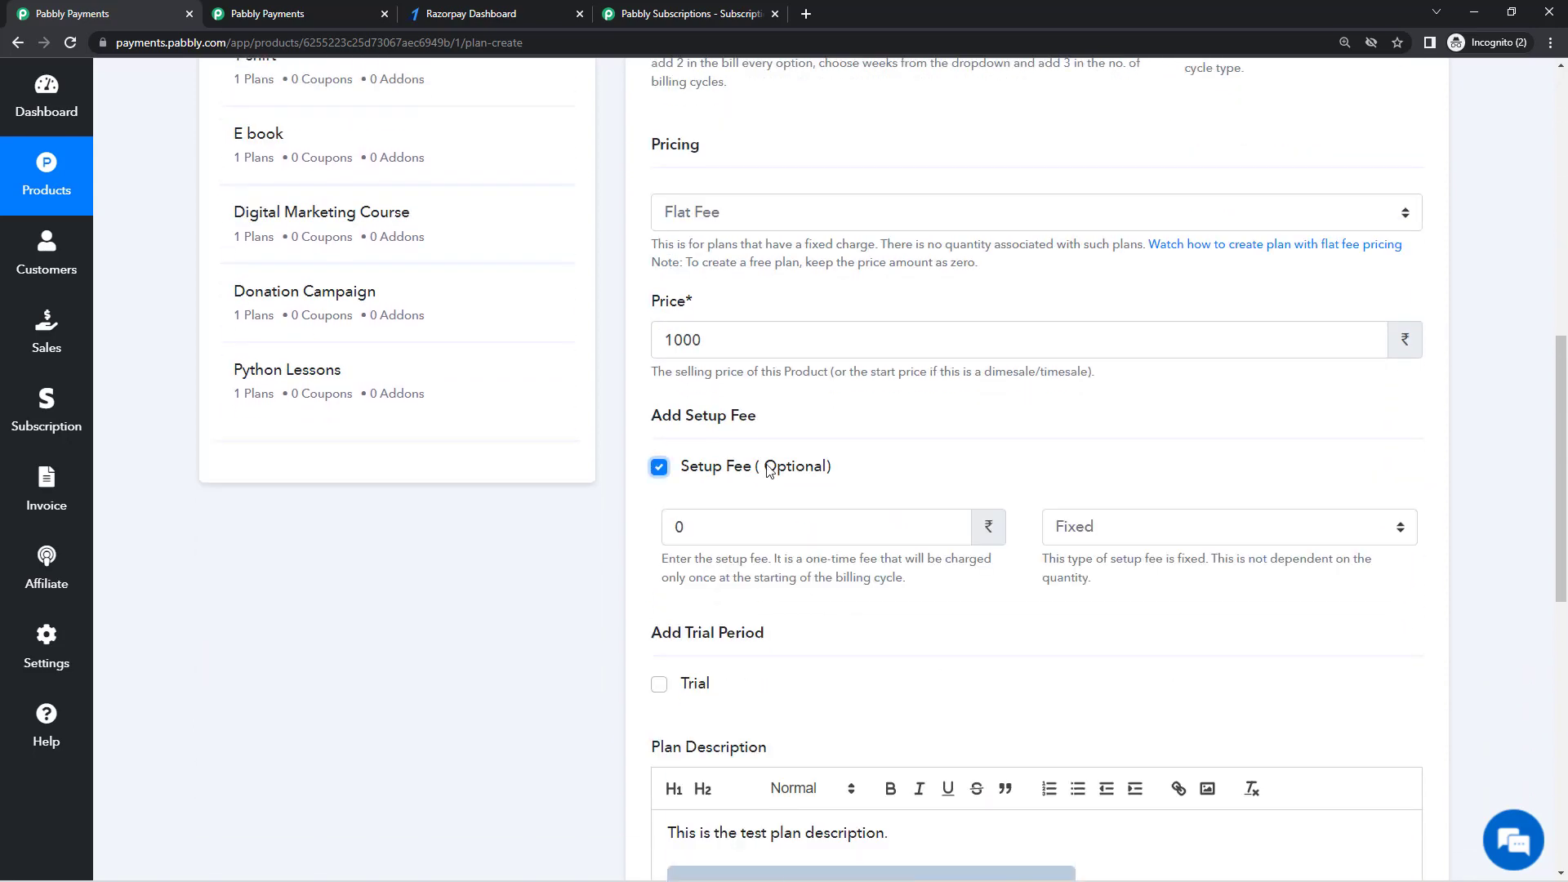
# Step: Untick the setup fee and enable a 7-day trial priced at 0, period Day
pyautogui.click(768, 467)
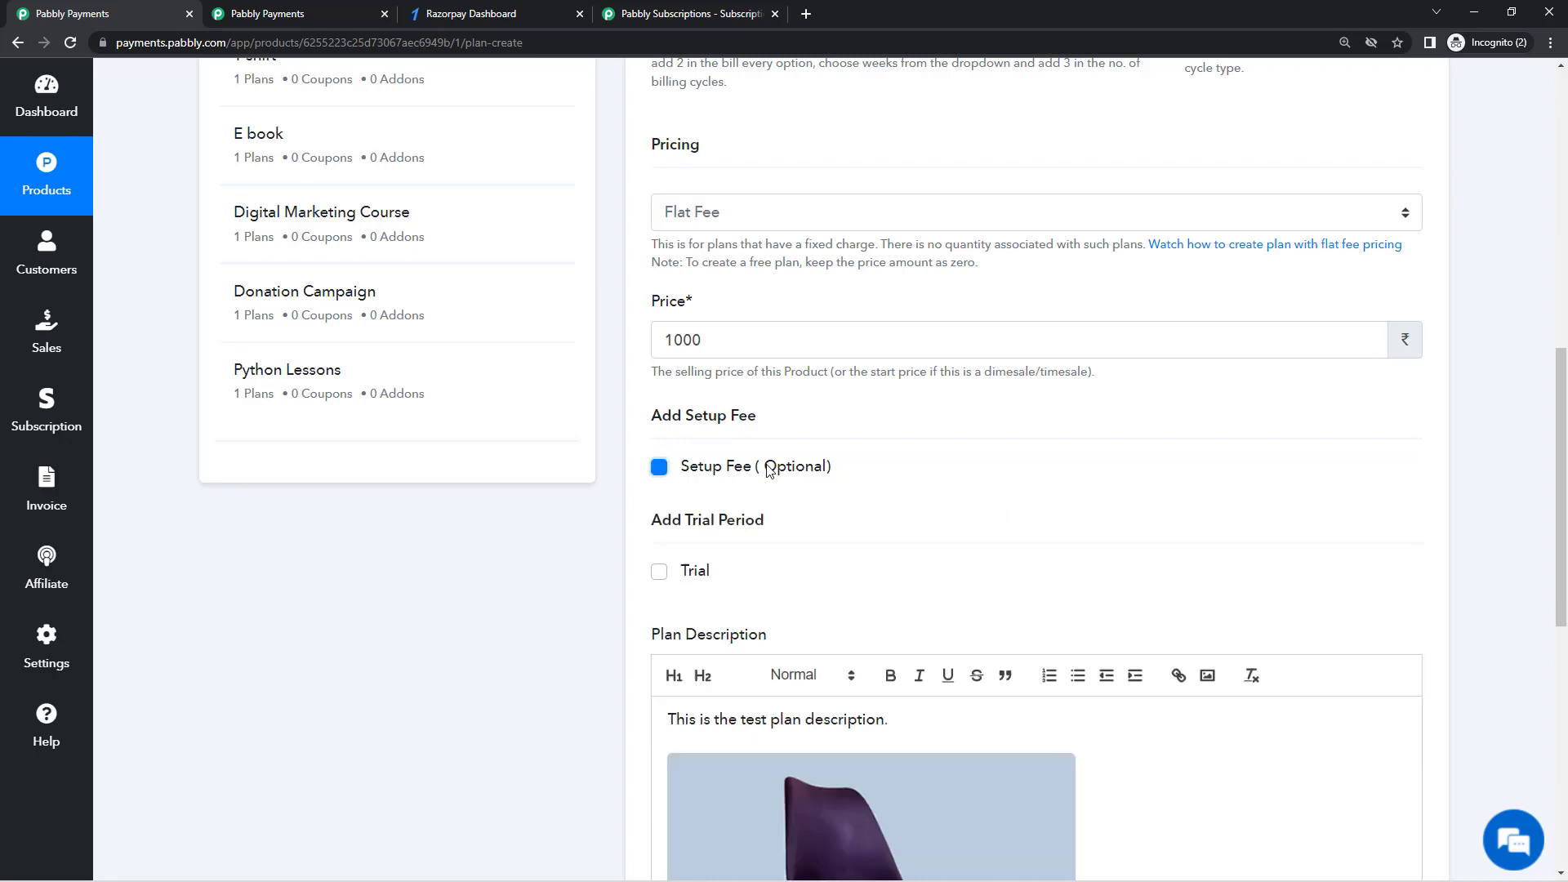
pyautogui.click(695, 572)
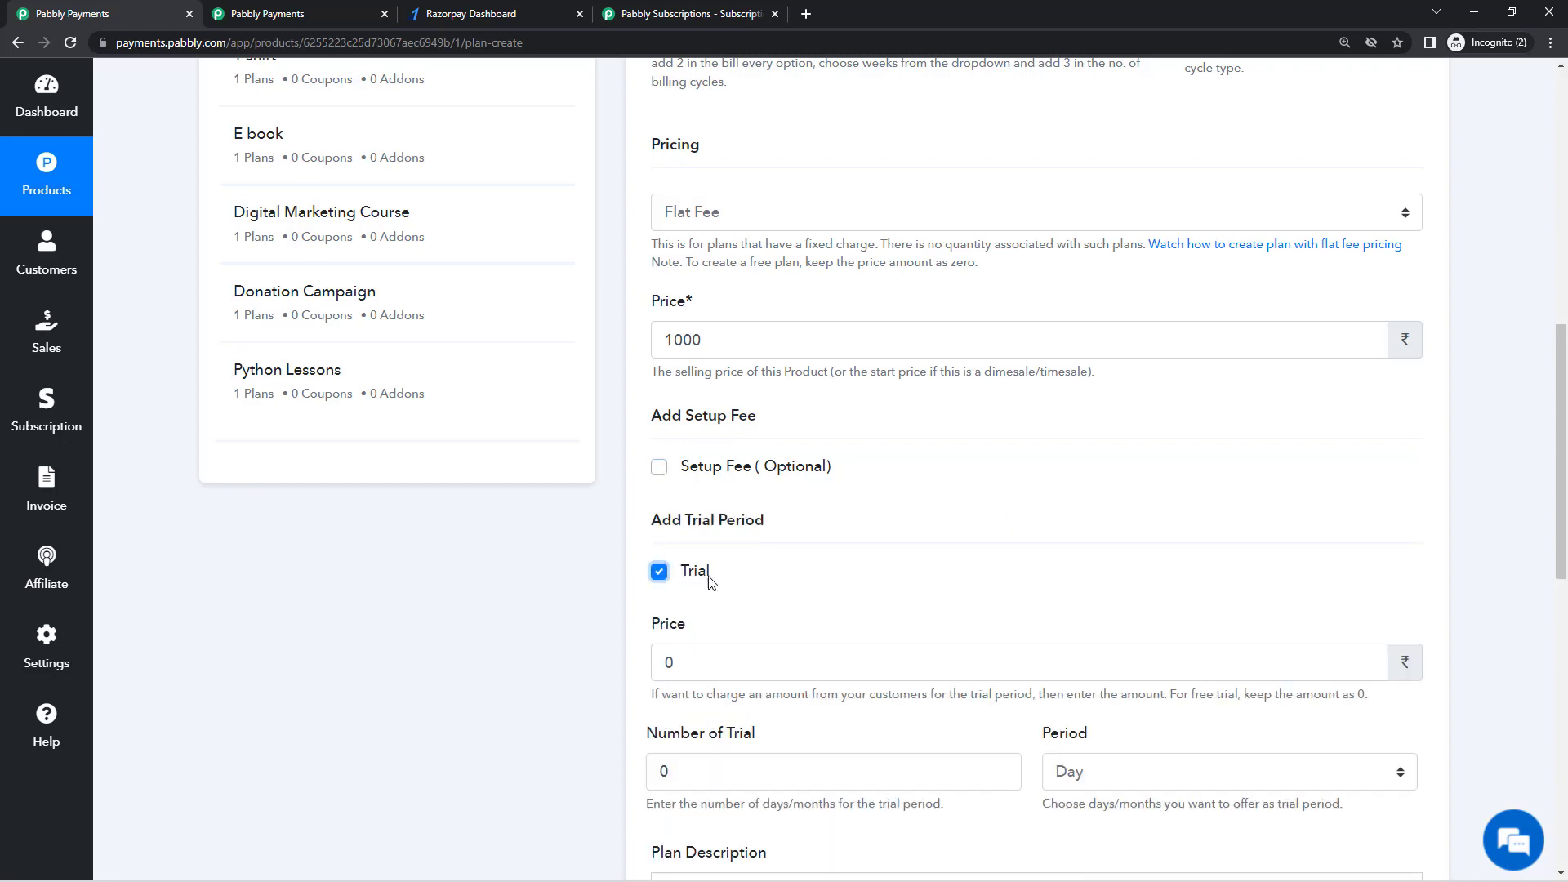
pyautogui.scroll(-2, 789, 531)
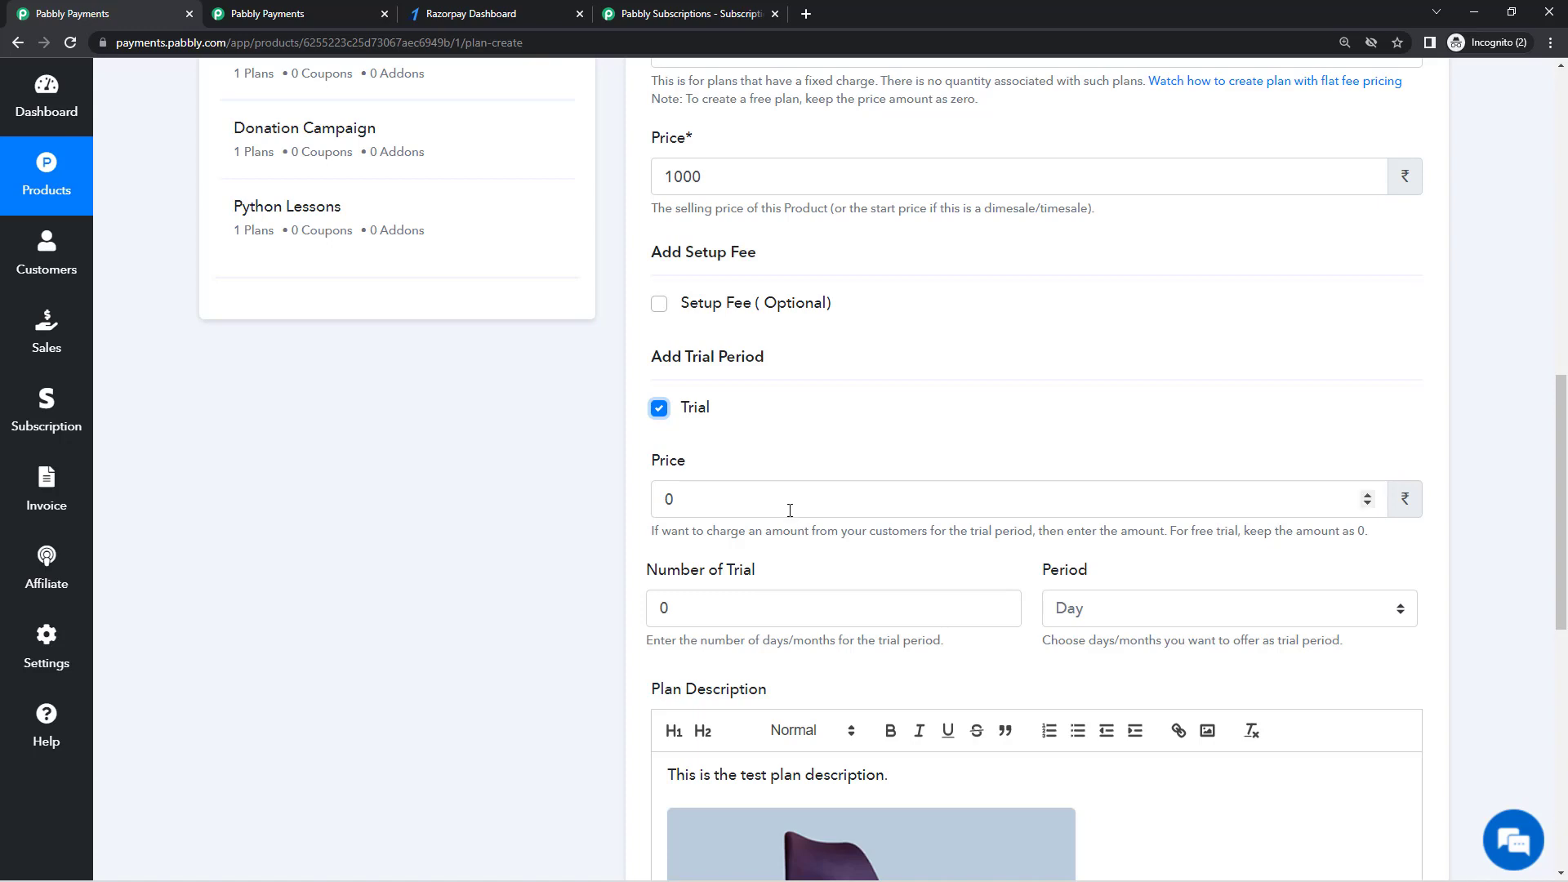
pyautogui.click(819, 508)
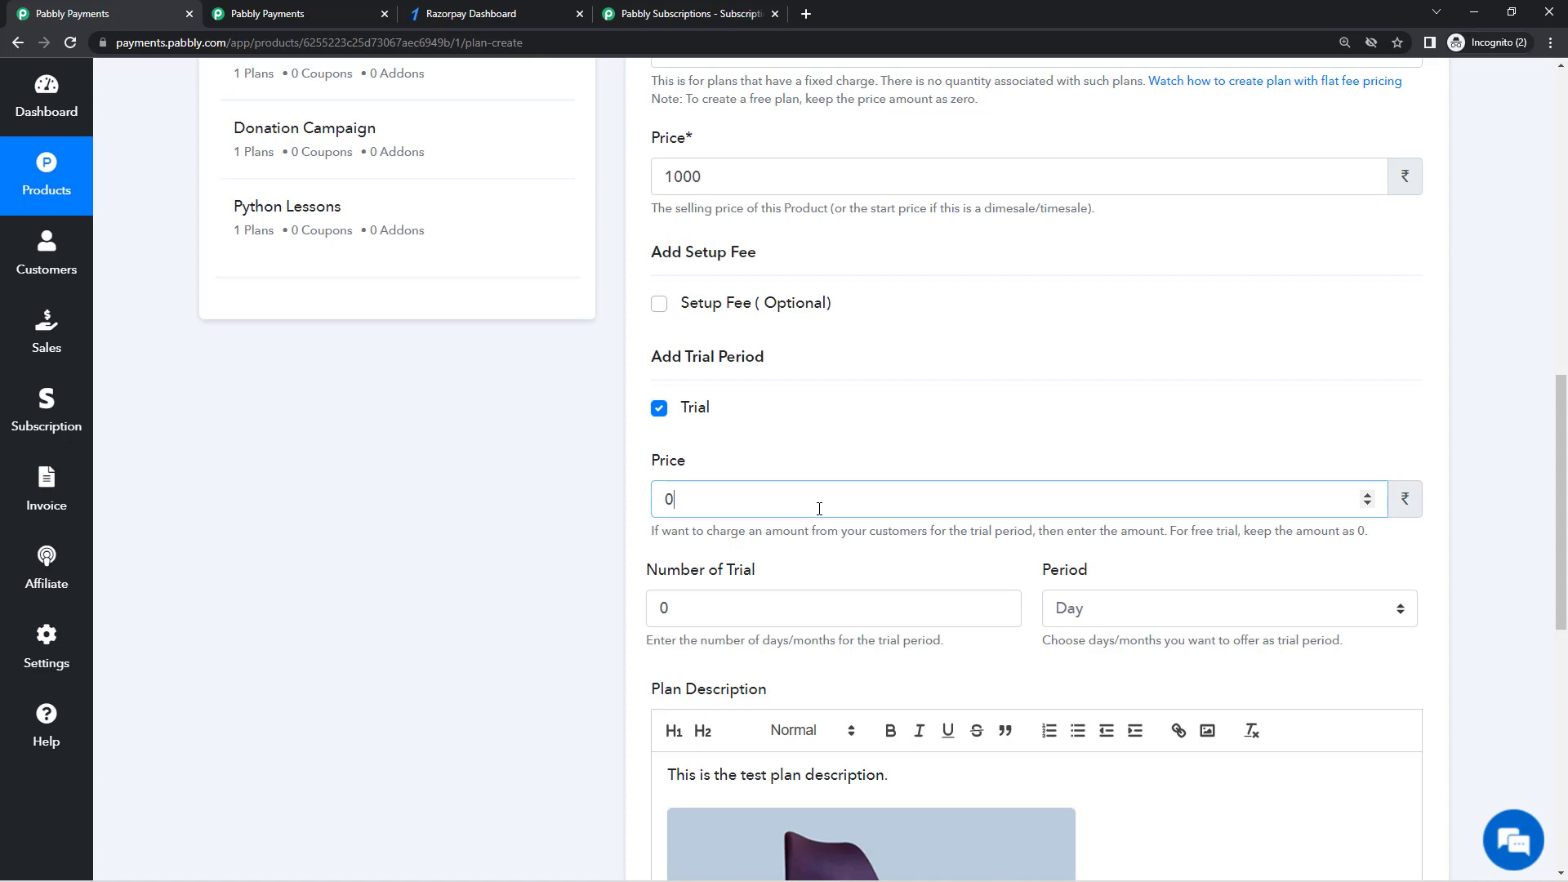
pyautogui.click(877, 620)
pyautogui.press('BackSpace')
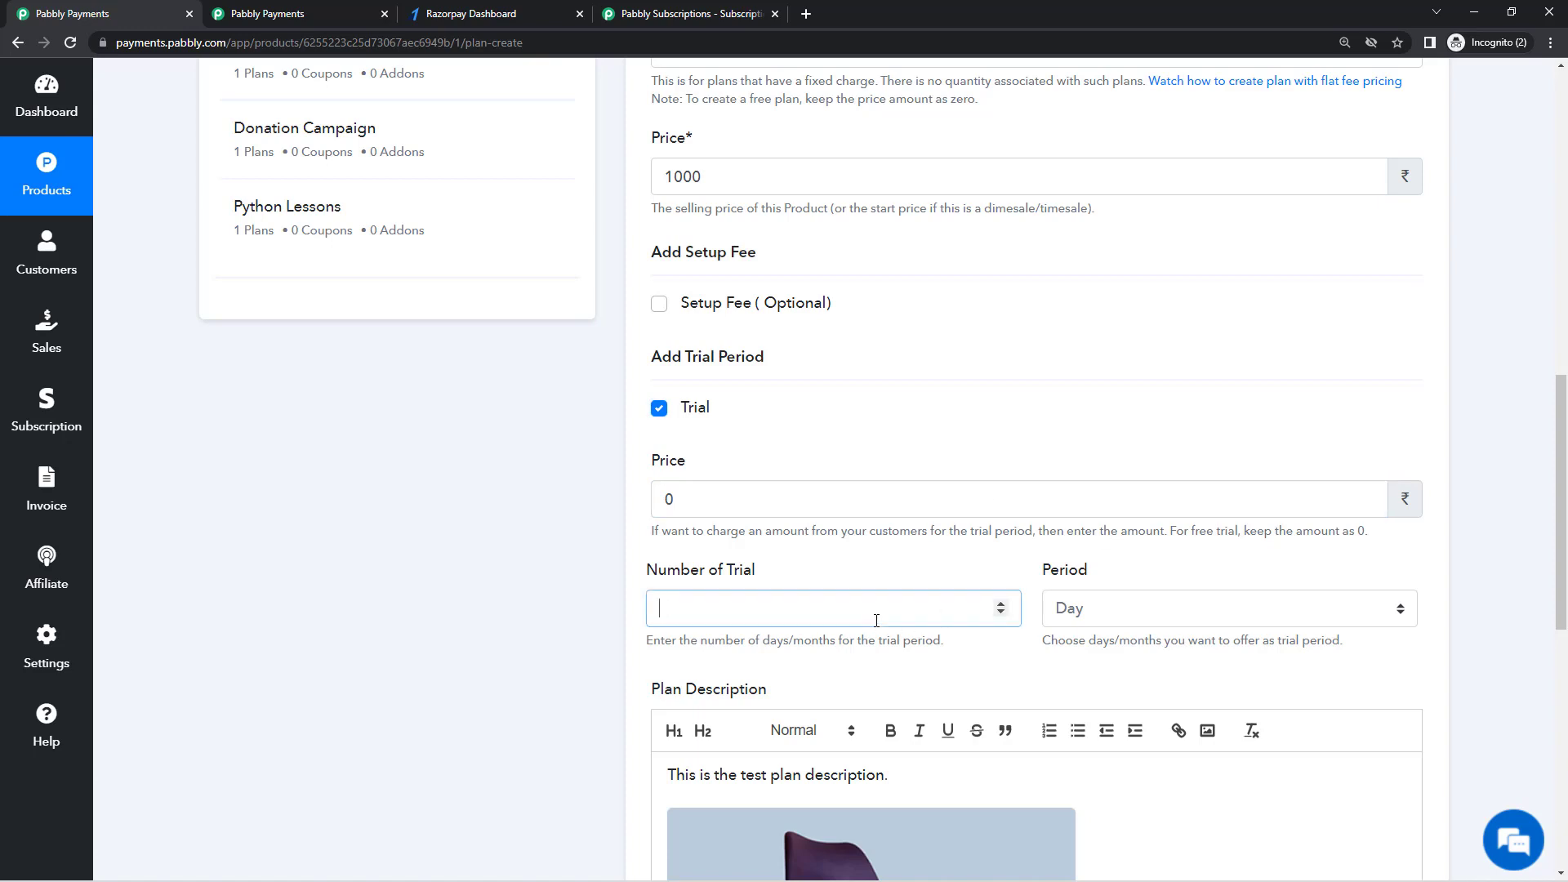
pyautogui.write('7')
pyautogui.click(1125, 621)
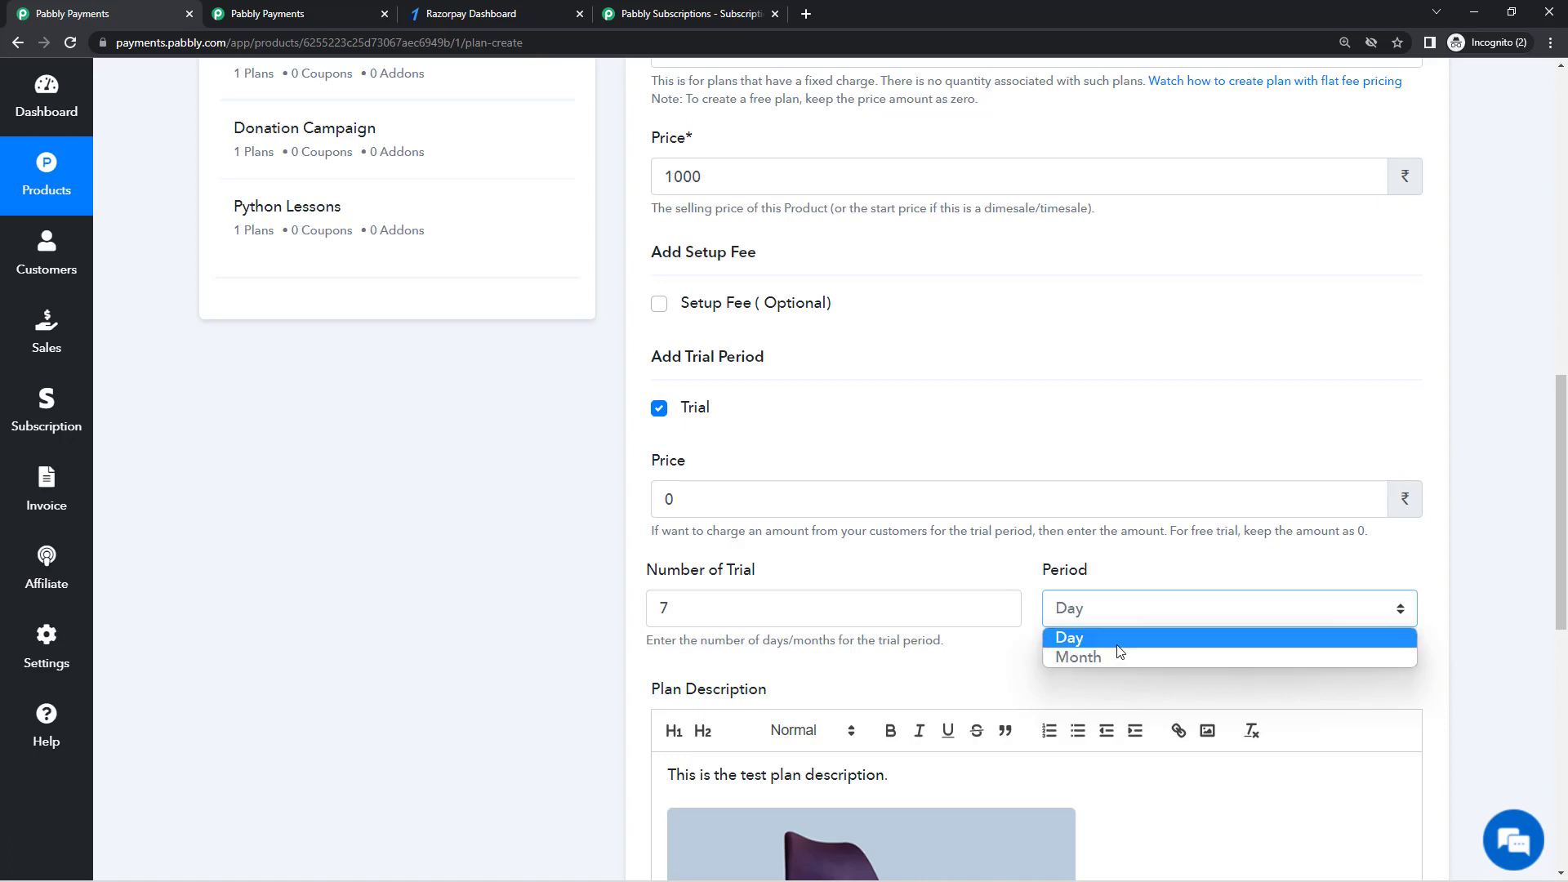
pyautogui.click(1117, 643)
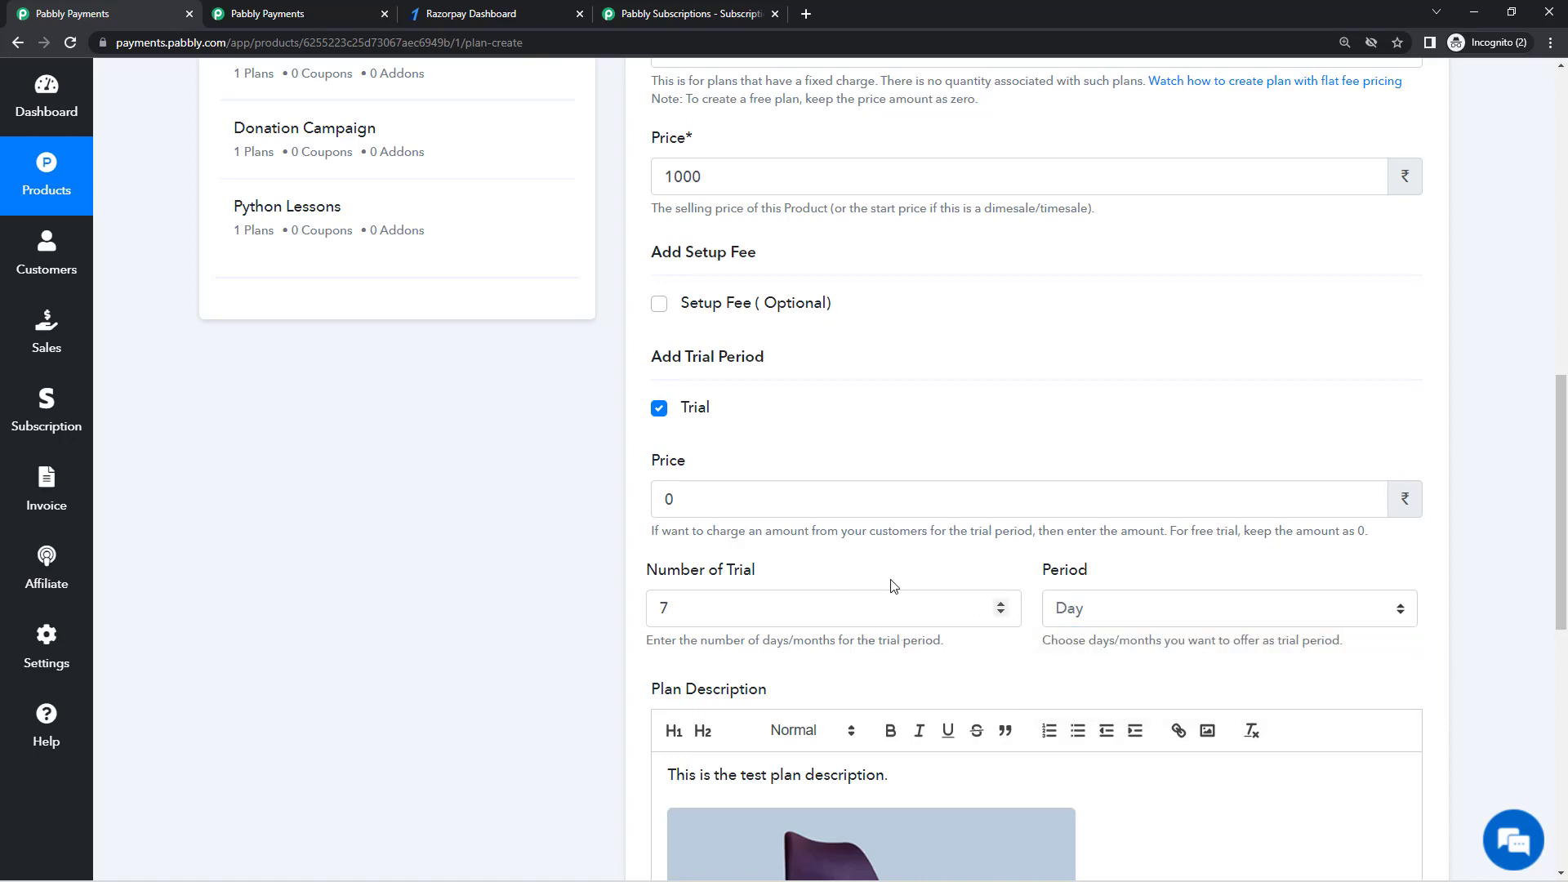
# Step: Replace the sample description with 'You will have a free trial of 7 days. The charge will be made after that.'
pyautogui.scroll(-9, 834, 551)
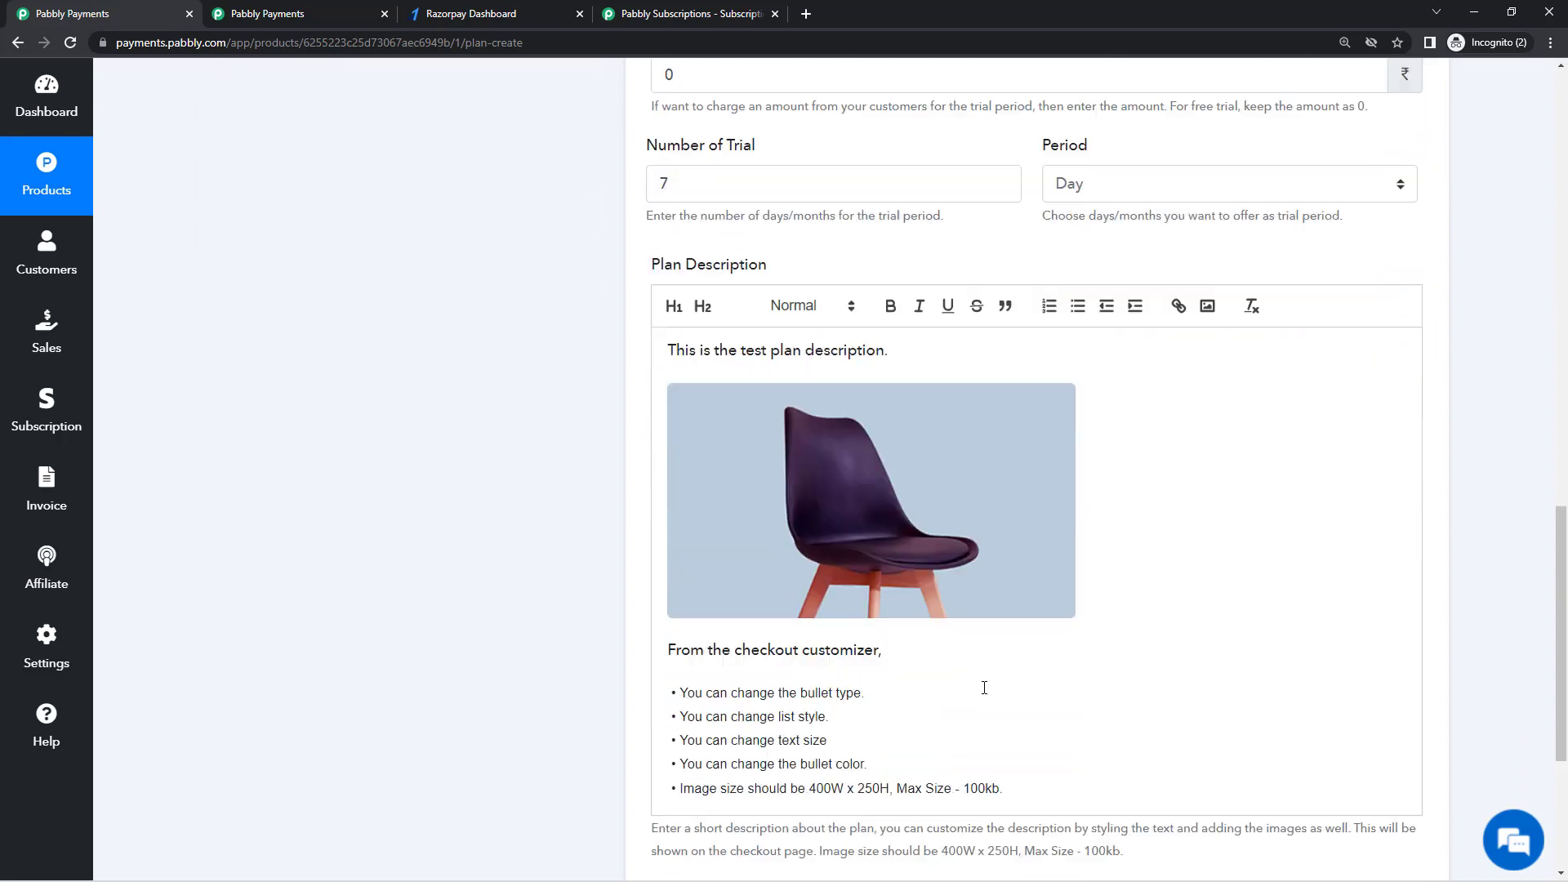
pyautogui.moveTo(992, 478); pyautogui.dragTo(634, 294)
pyautogui.press('BackSpace')
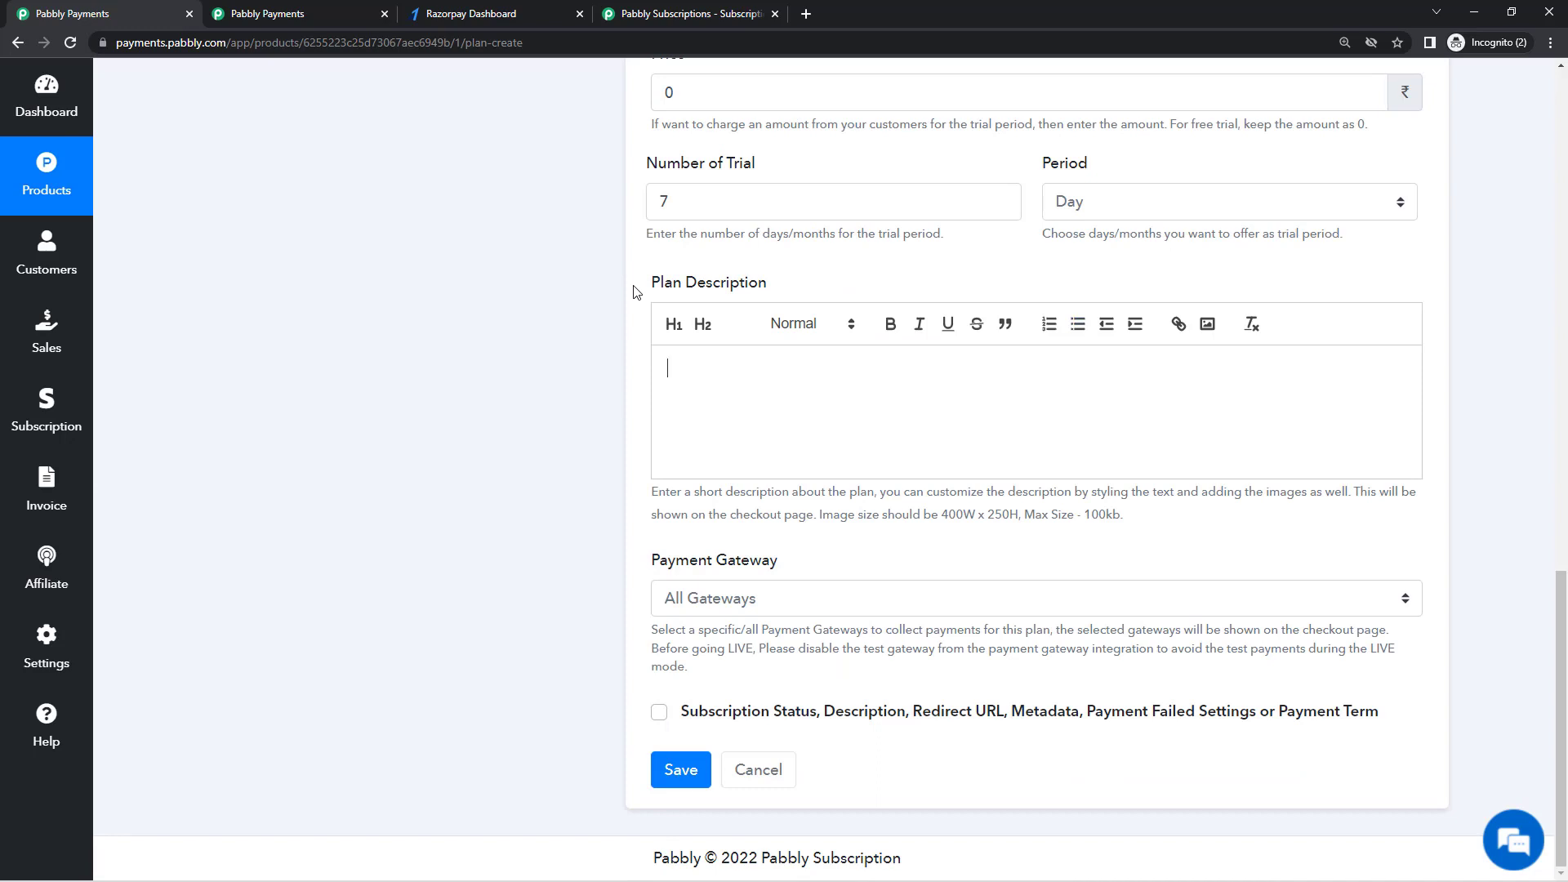
pyautogui.write('You will have a free trail of 7 days')
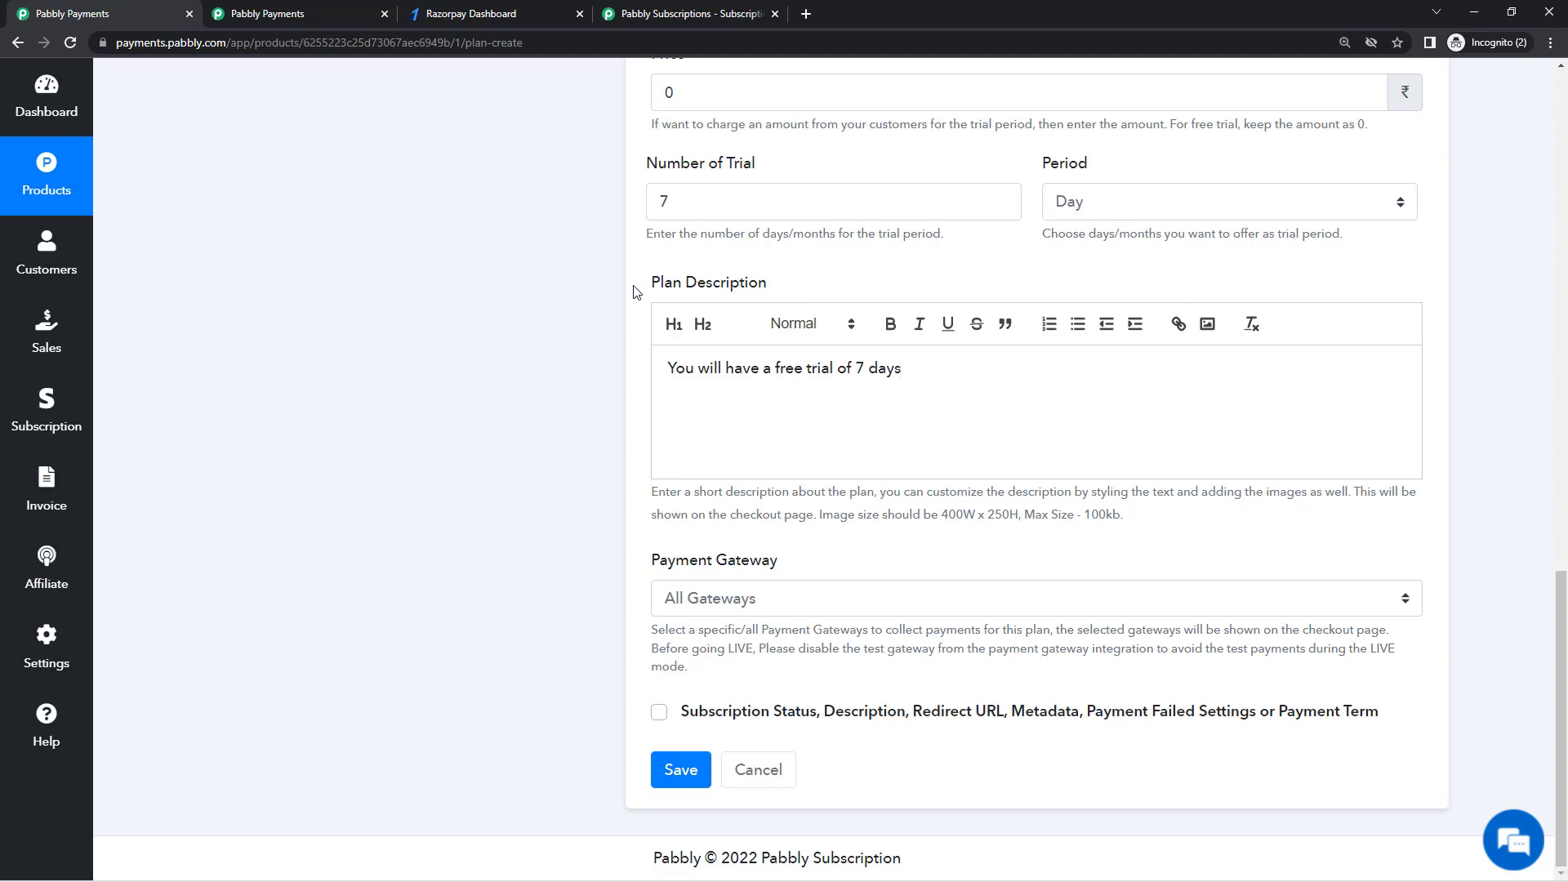
pyautogui.write('. The charge will bemade')
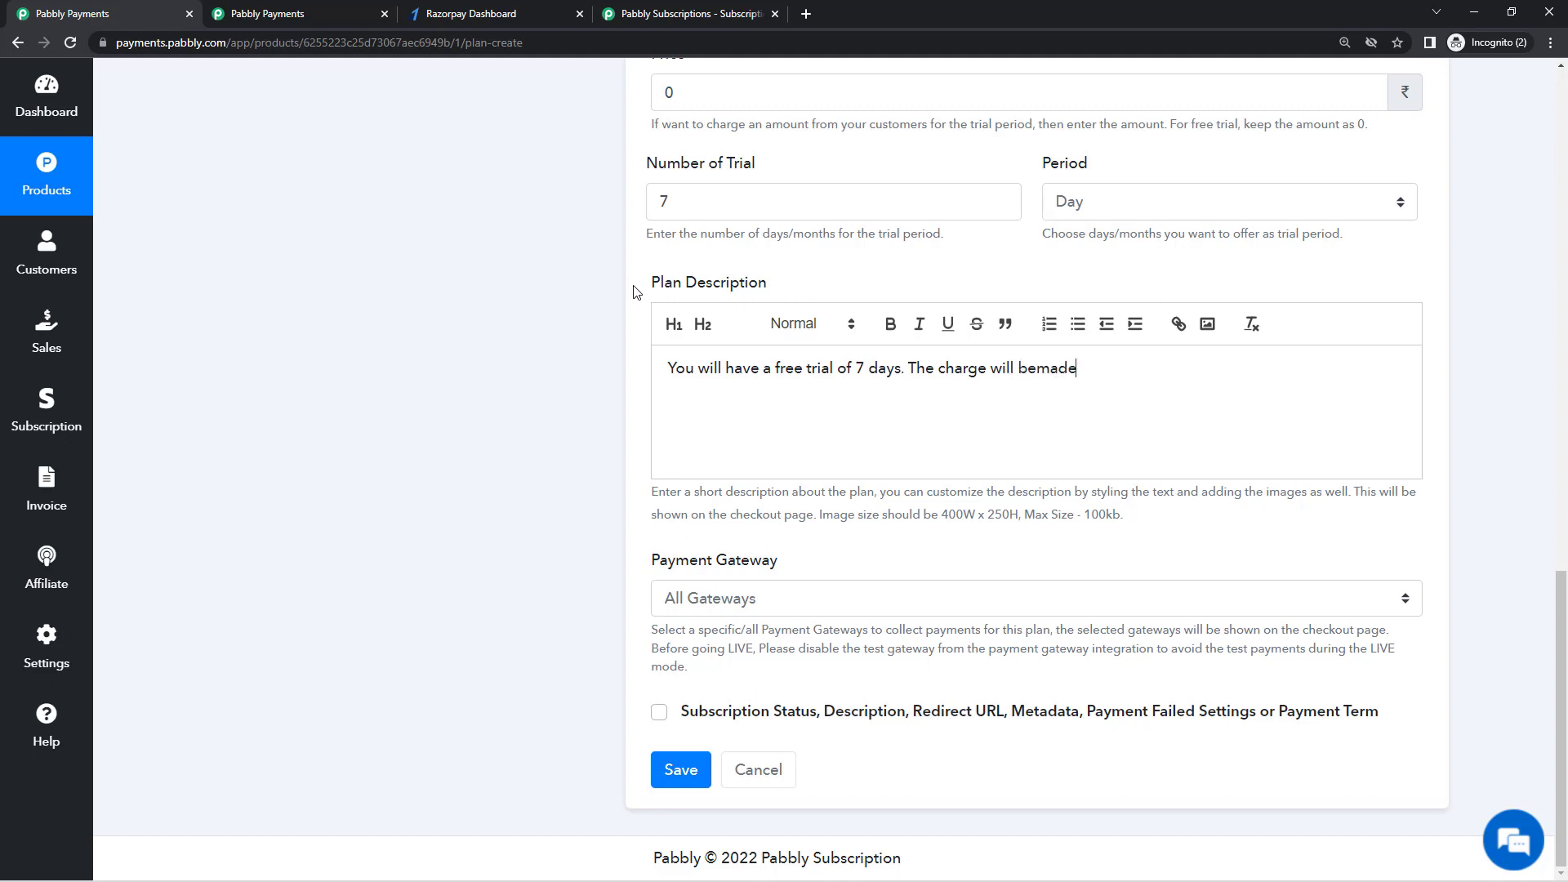
pyautogui.press('BackSpace')
pyautogui.press('BackSpace')
pyautogui.press('BackSpace')
pyautogui.press('BackSpace')
pyautogui.write('made after that.')
# Step: Undo an accidental overwrite of the description so the sentence stays intact
pyautogui.tripleClick(977, 377)
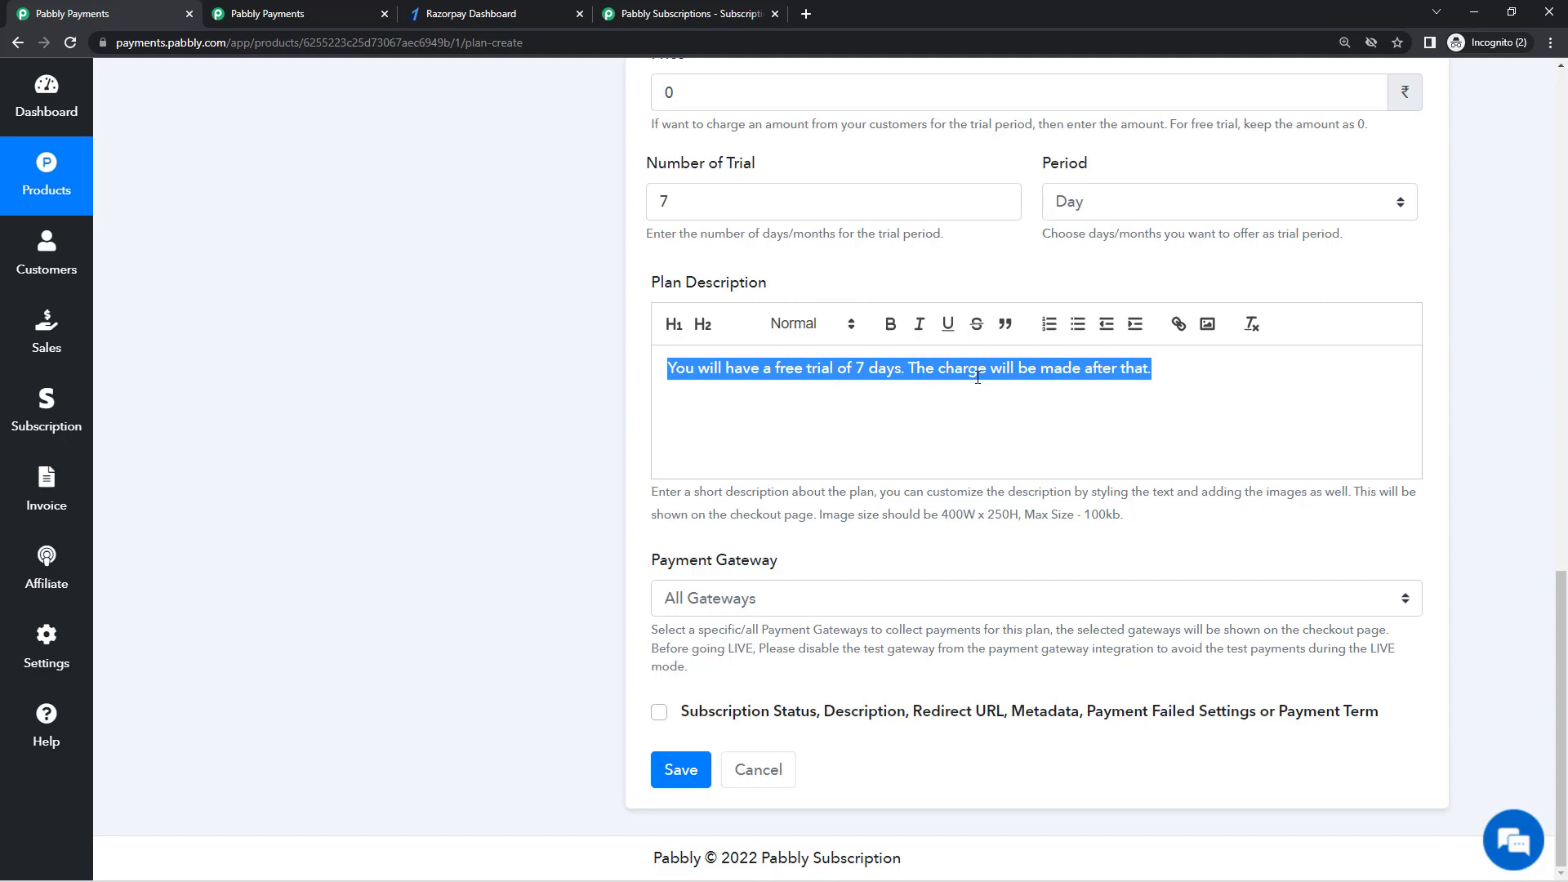
pyautogui.write('c')
pyautogui.hotkey('ctrl', 'z')
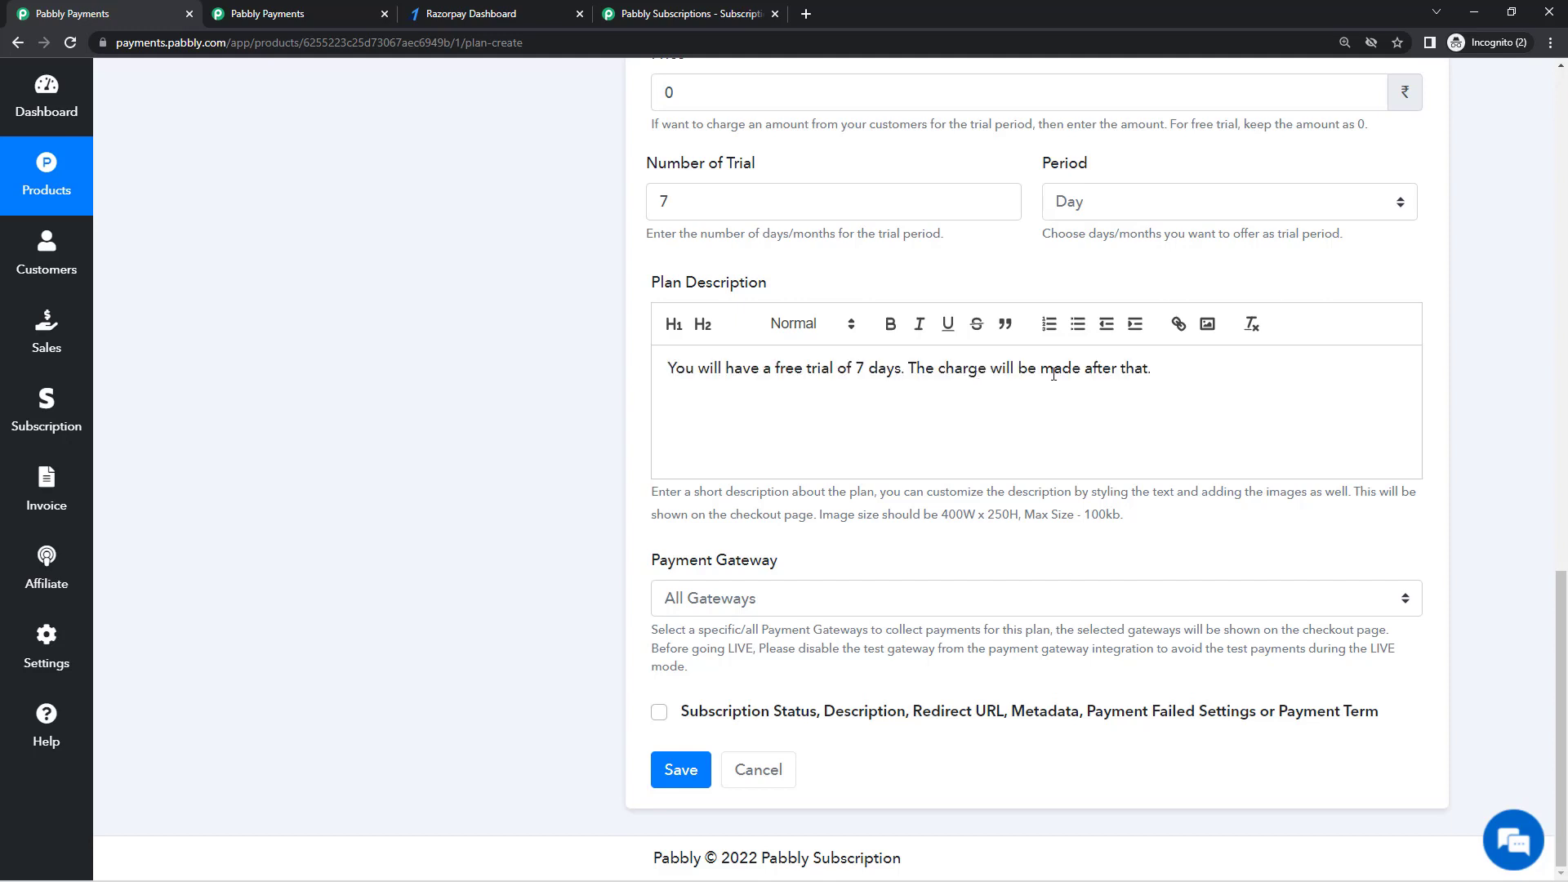
pyautogui.doubleClick(1053, 374)
# Step: Cross-check the connected gateways in the other tab's Payment Gateway Integration settings
pyautogui.click(1081, 413)
pyautogui.click(814, 599)
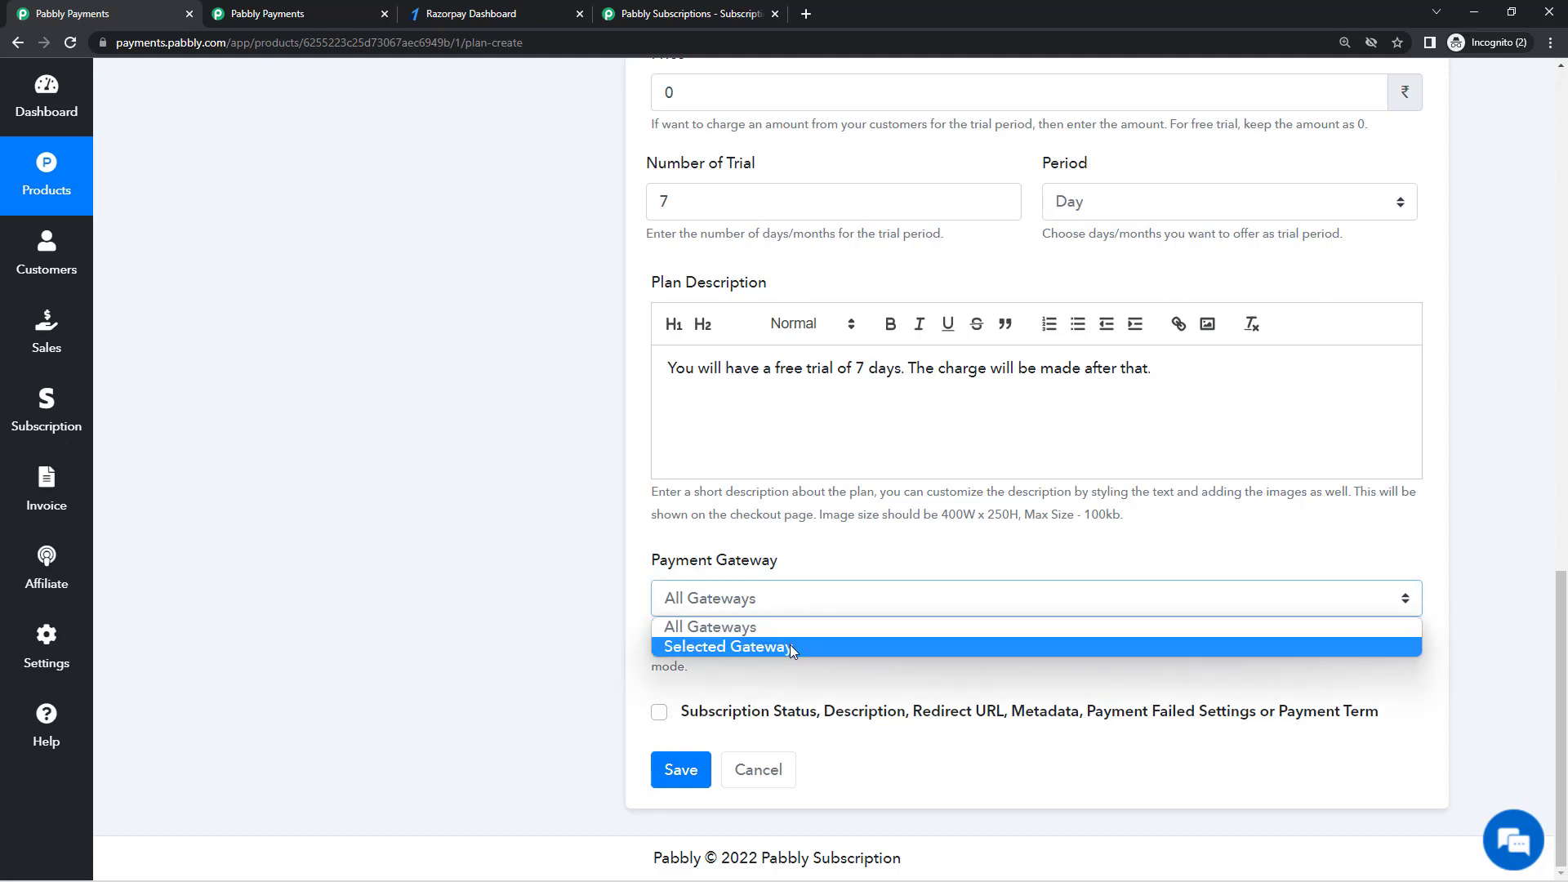
pyautogui.hotkey('ctrl', 'Tab')
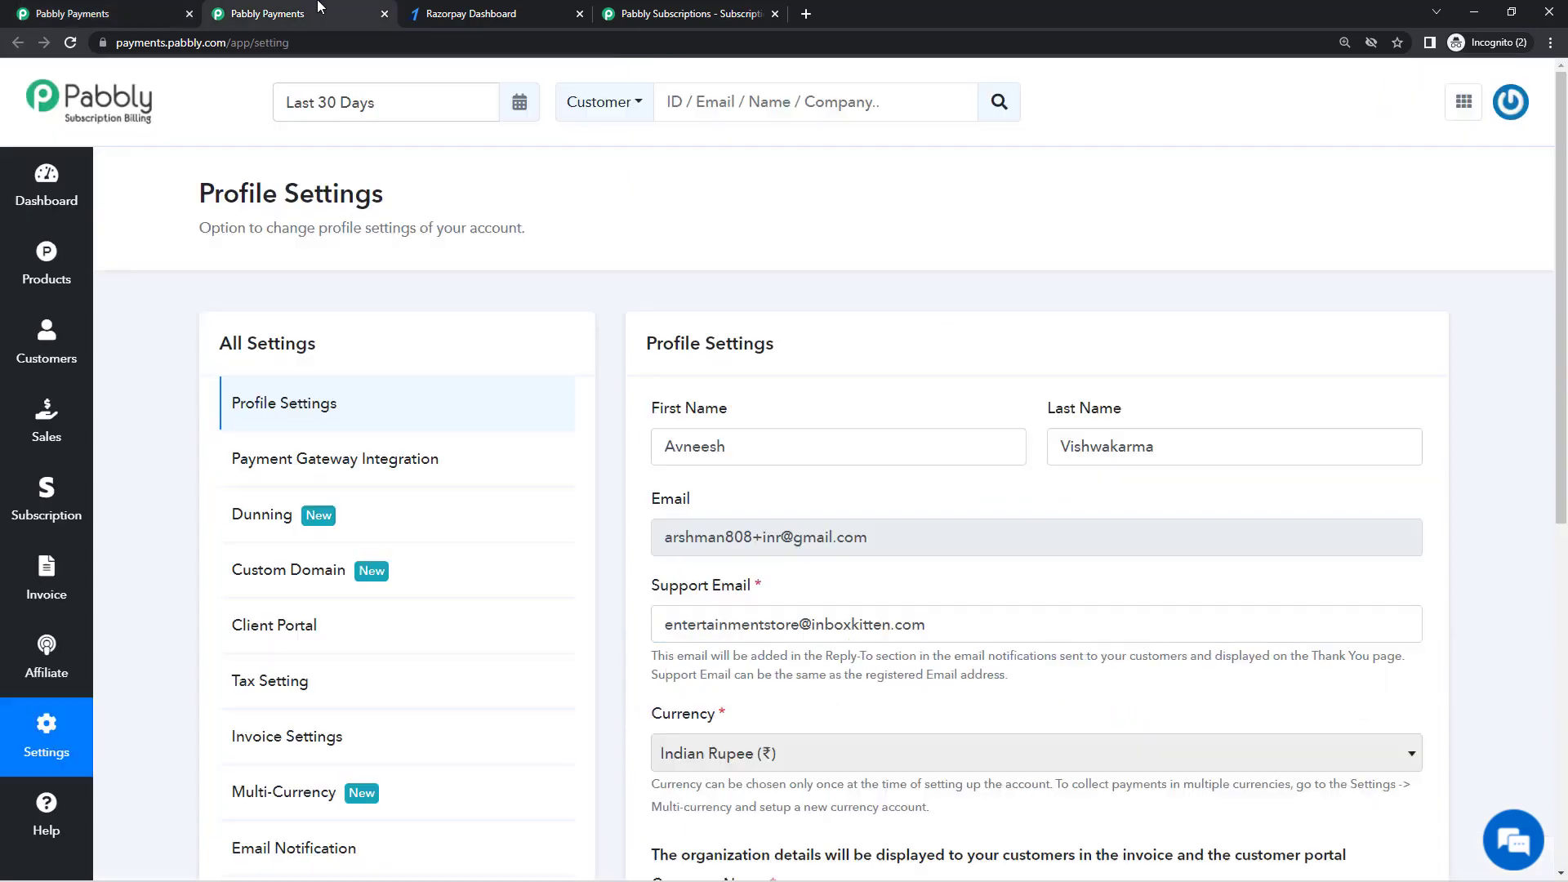
pyautogui.click(374, 458)
pyautogui.scroll(-10, 826, 517)
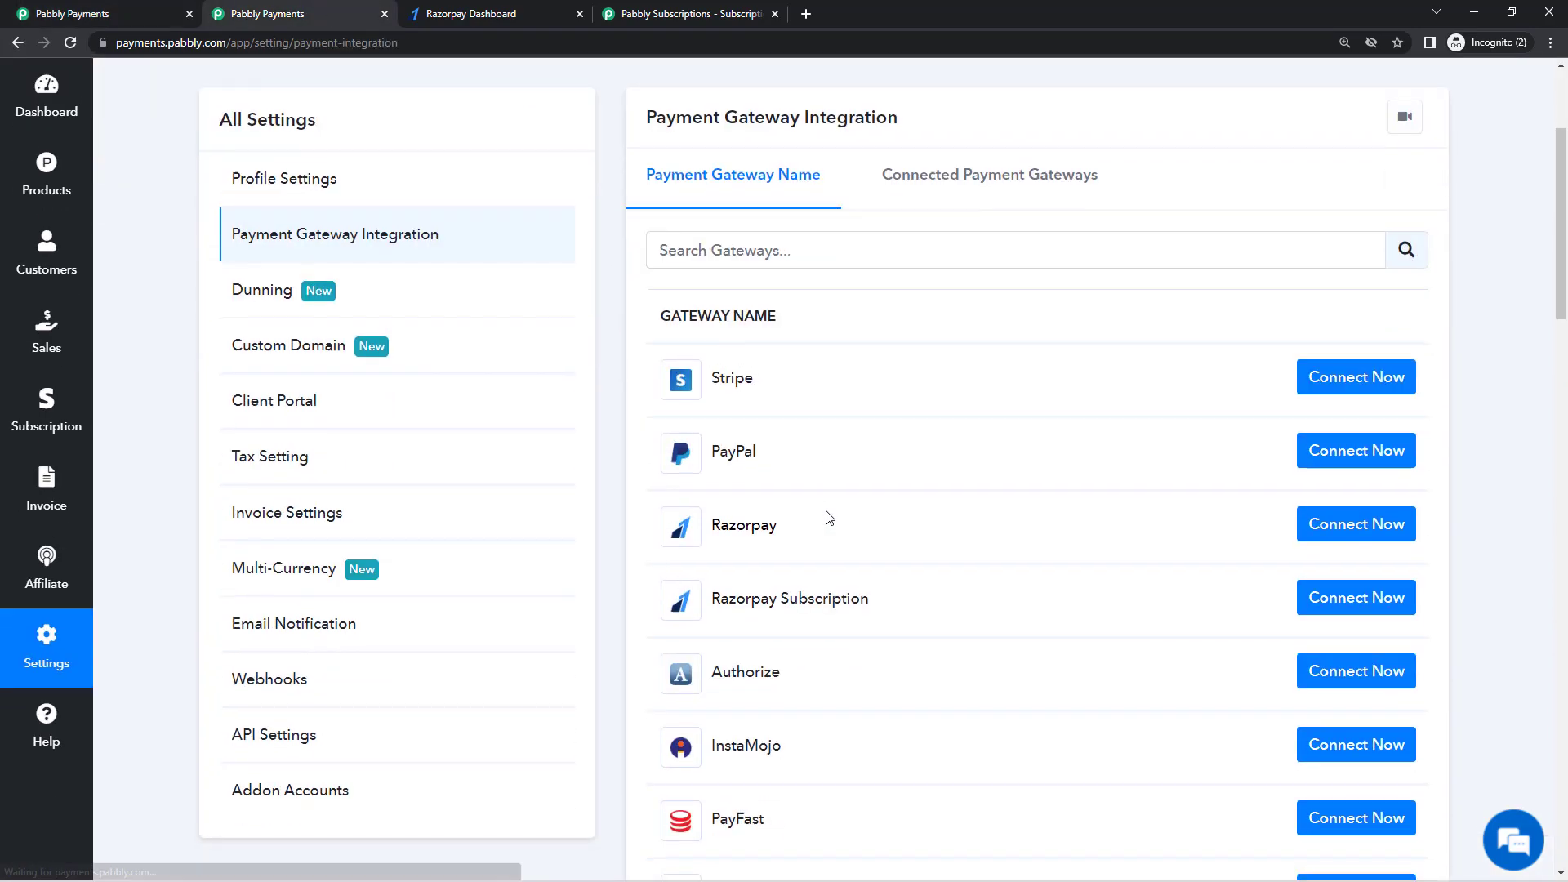
pyautogui.scroll(-5, 825, 518)
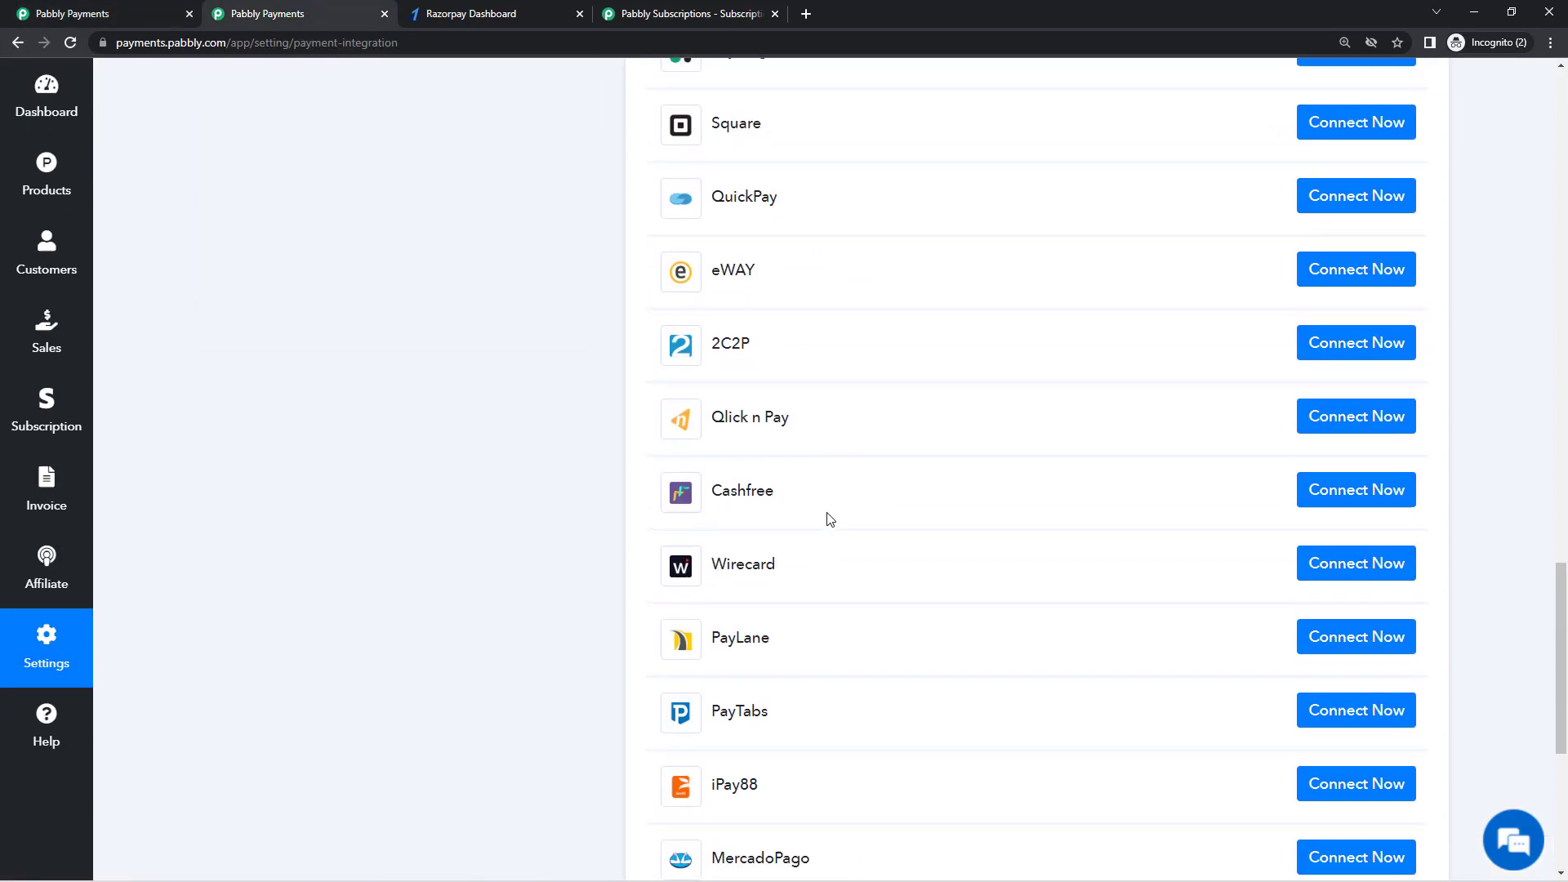
pyautogui.click(116, 13)
pyautogui.hotkey('ctrl', 'Tab')
pyautogui.hotkey('ctrl', 'shift', 'Tab')
# Step: Set Payment Gateway to Selected Gateway and bring up the connected gateway list
pyautogui.click(799, 608)
pyautogui.click(796, 645)
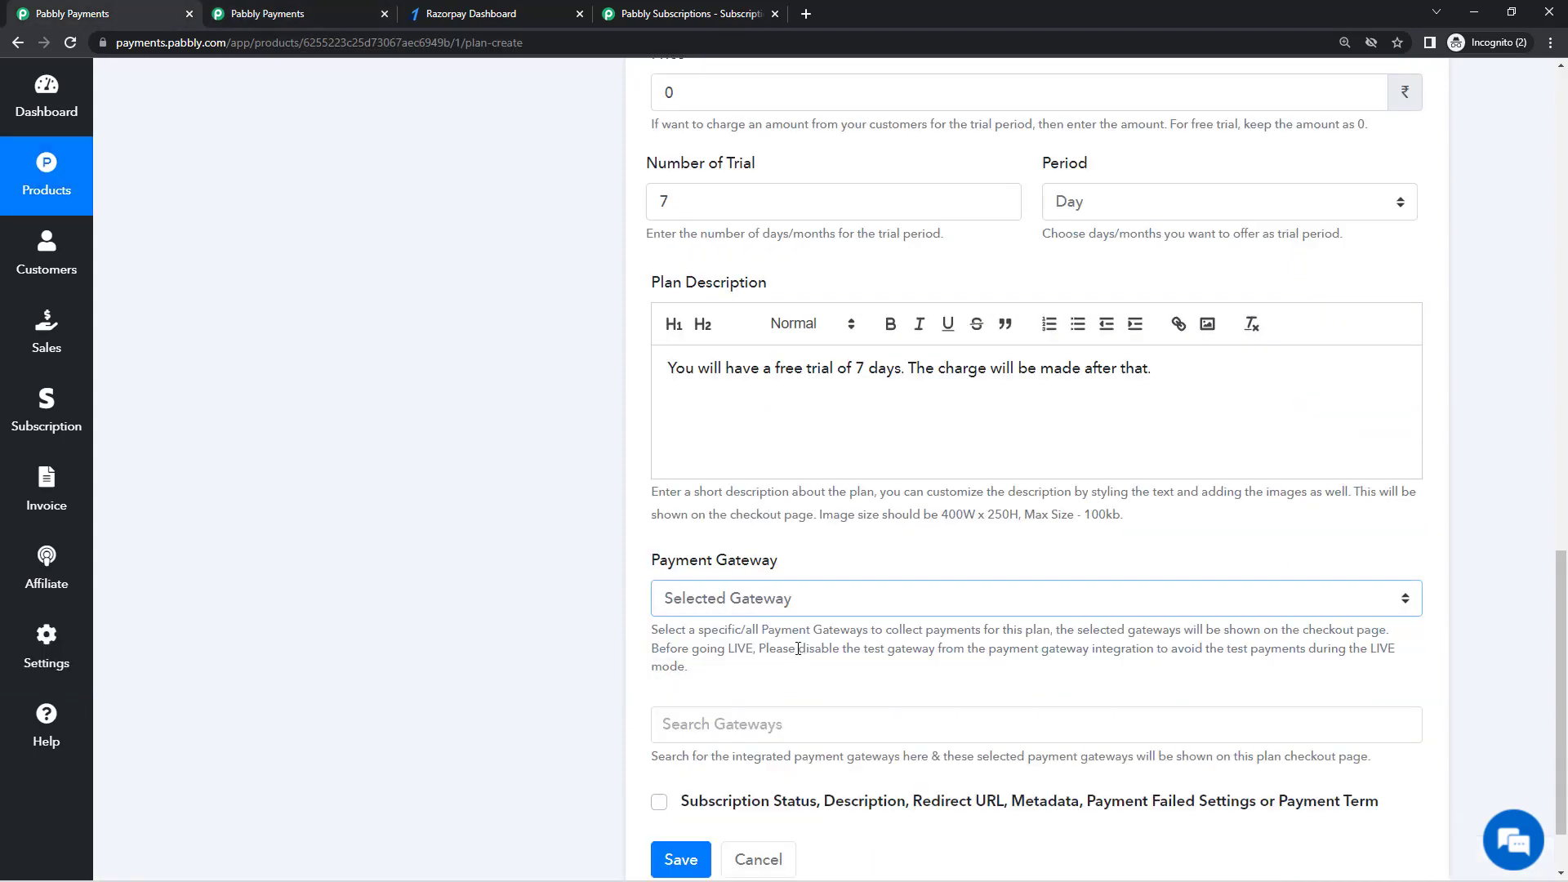
pyautogui.scroll(-1, 795, 645)
pyautogui.click(781, 640)
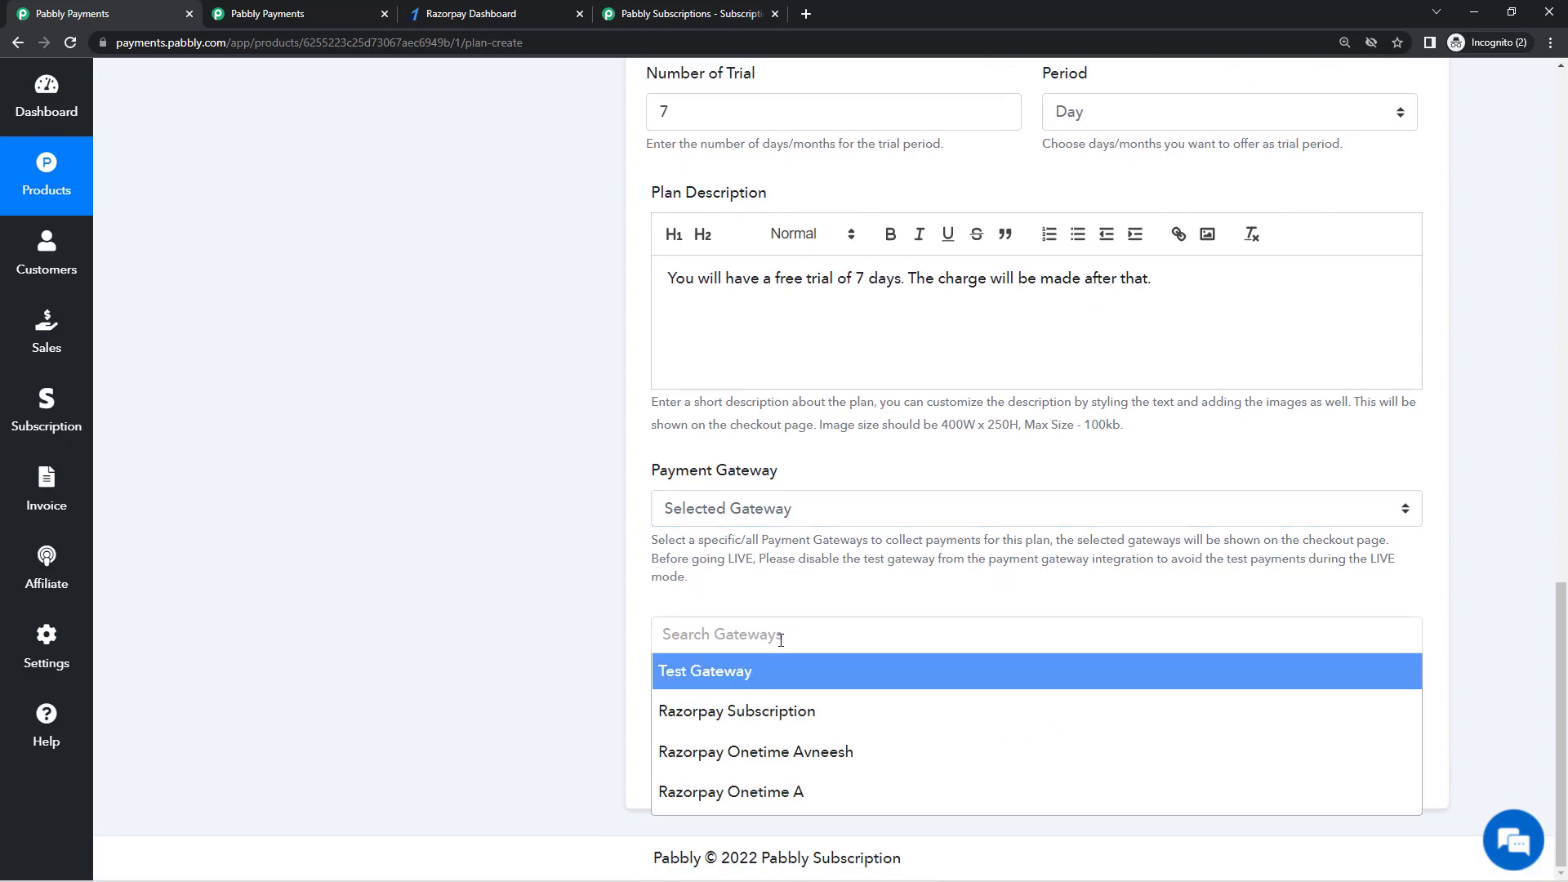
# Step: Choose Razorpay Onetime A as the gateway and review the extra status and redirect settings
pyautogui.click(821, 797)
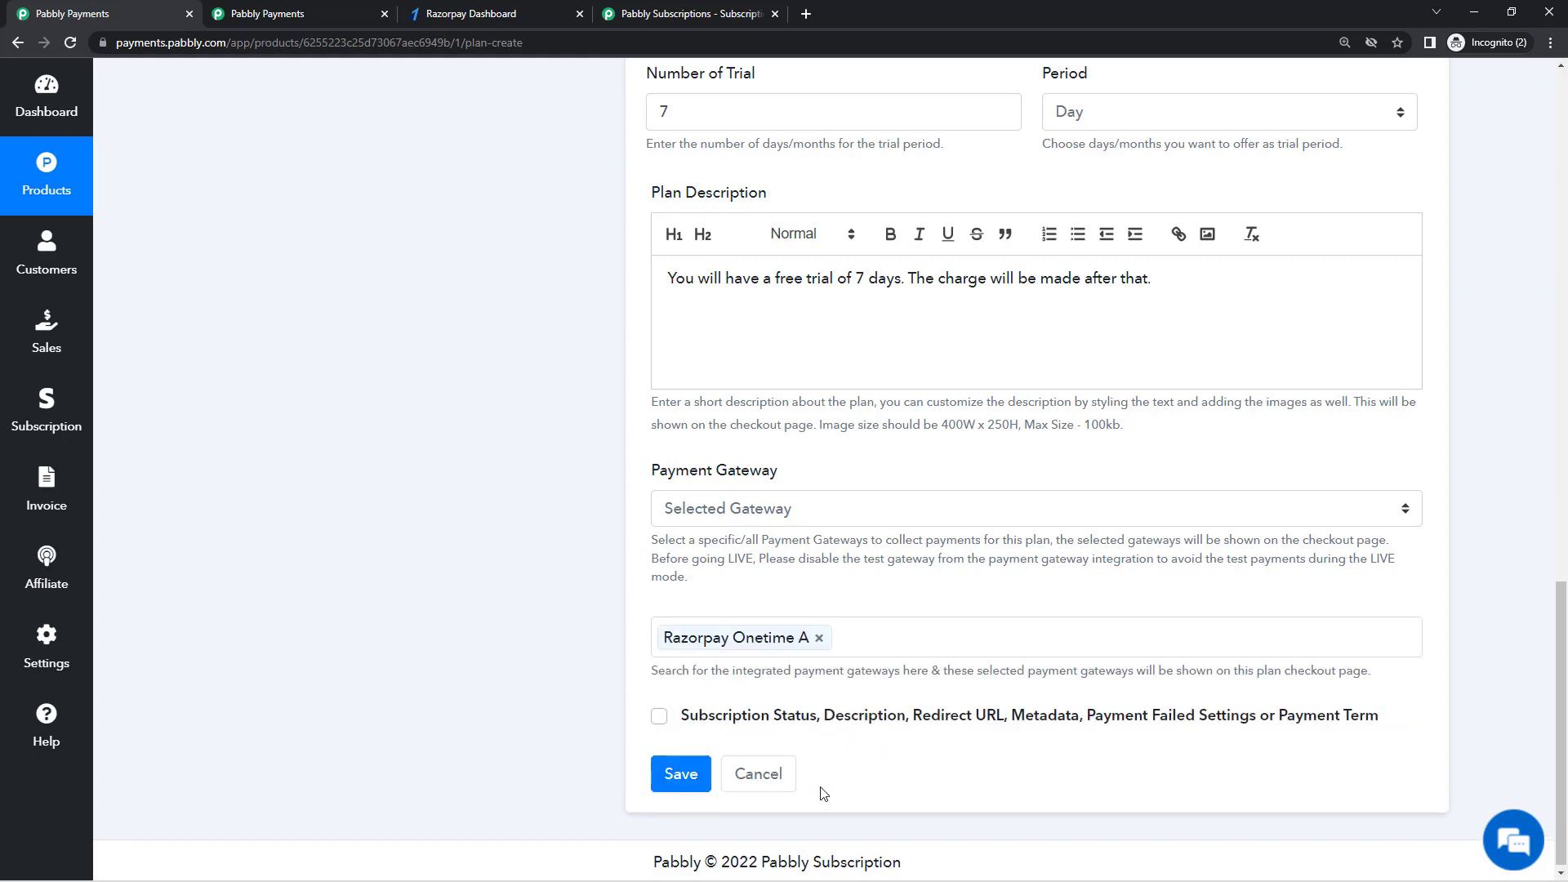
pyautogui.click(753, 727)
pyautogui.scroll(-2, 748, 729)
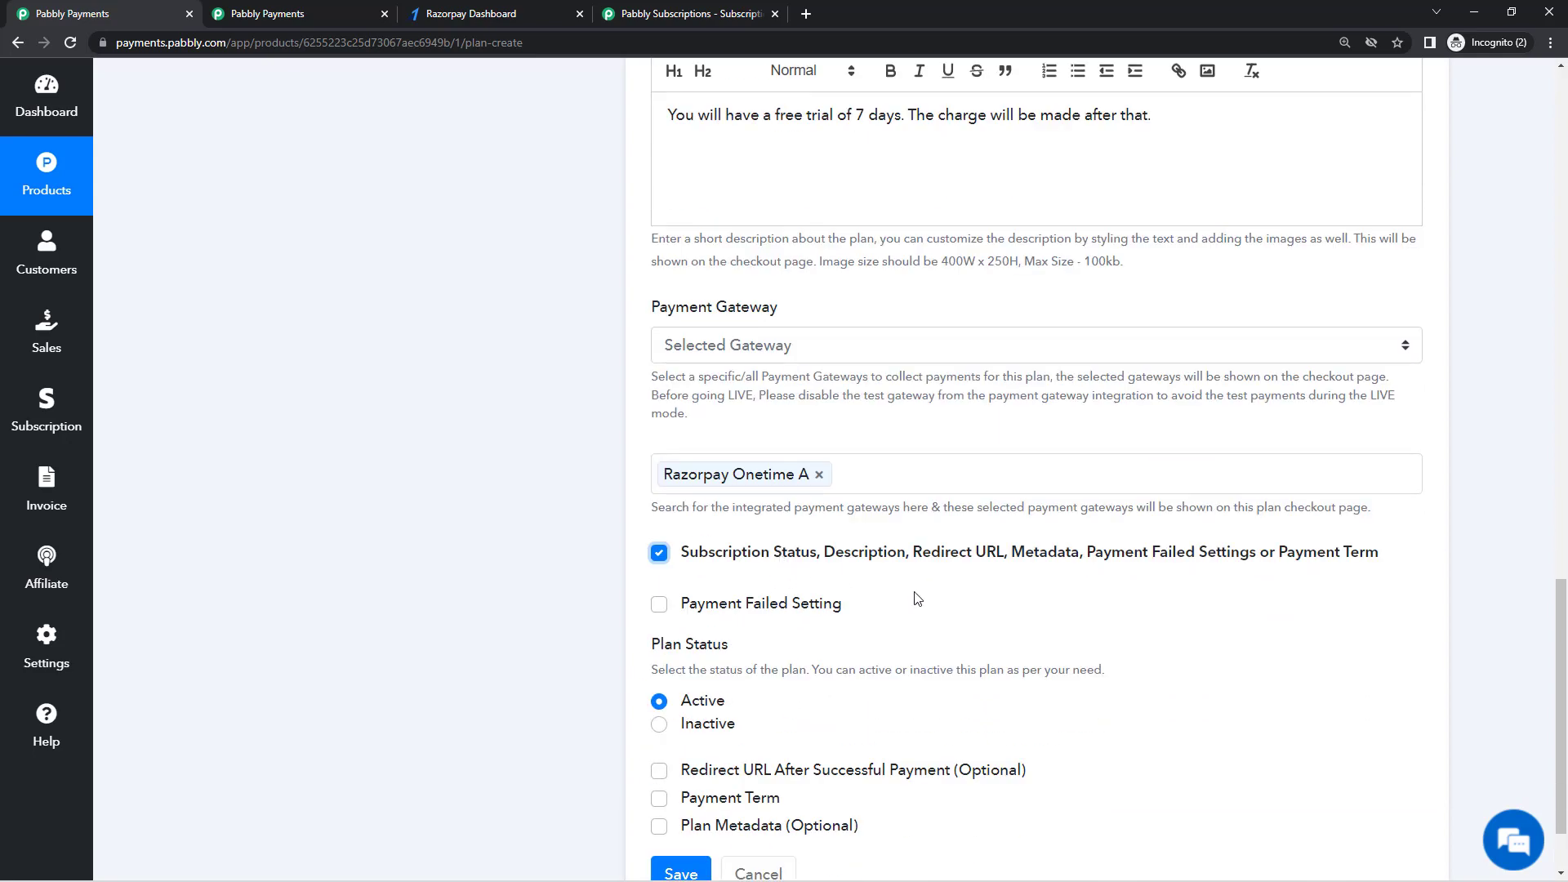
pyautogui.scroll(15, 924, 599)
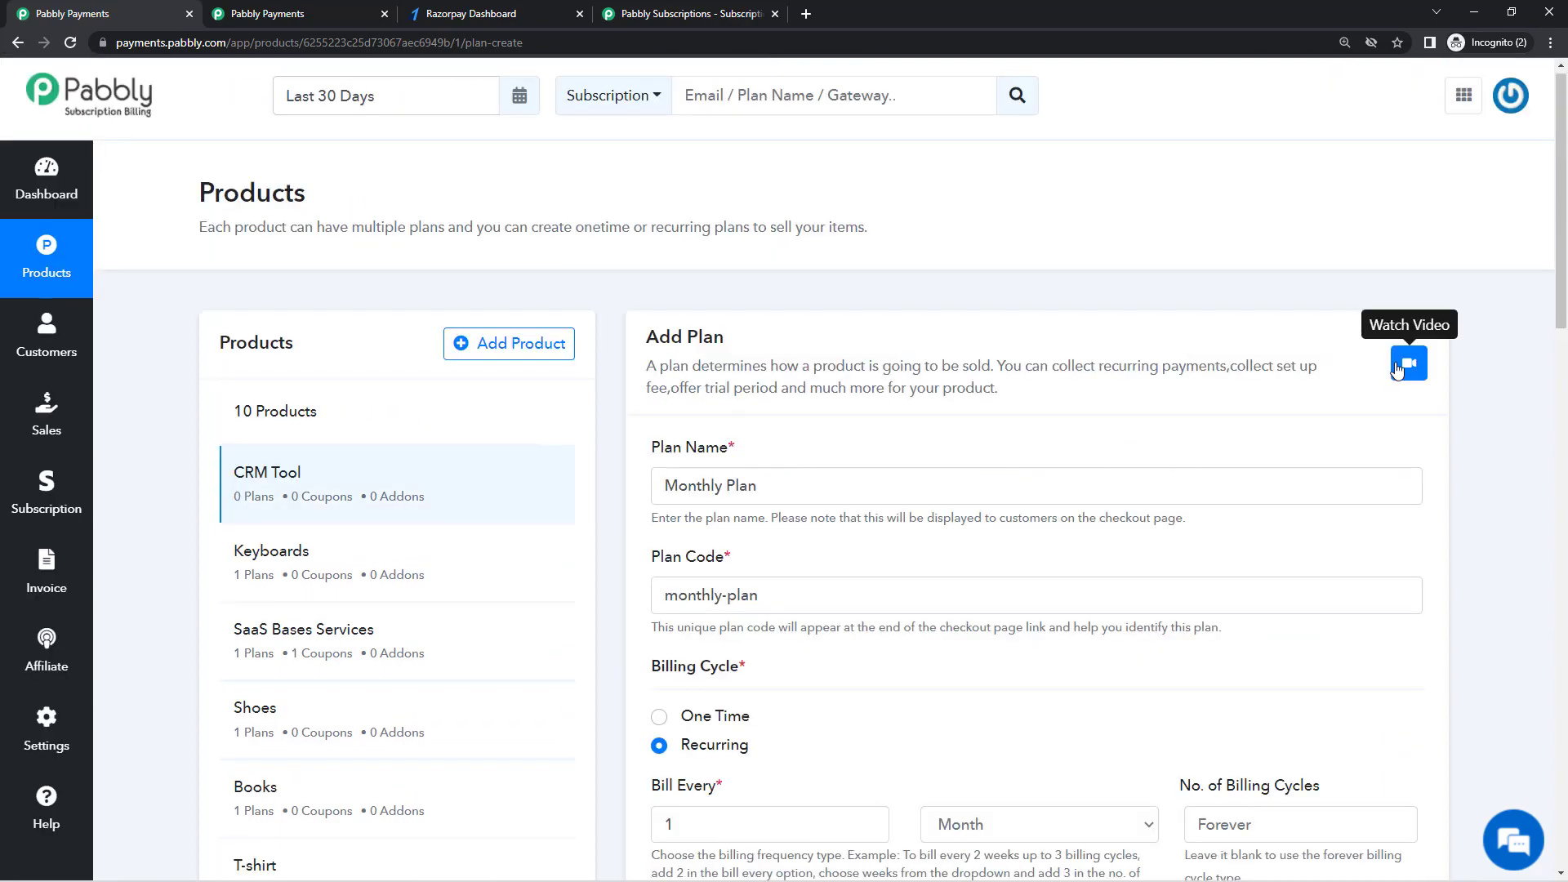
# Step: Leave the Subscription Status options unchecked and save the Monthly plan
pyautogui.click(1419, 371)
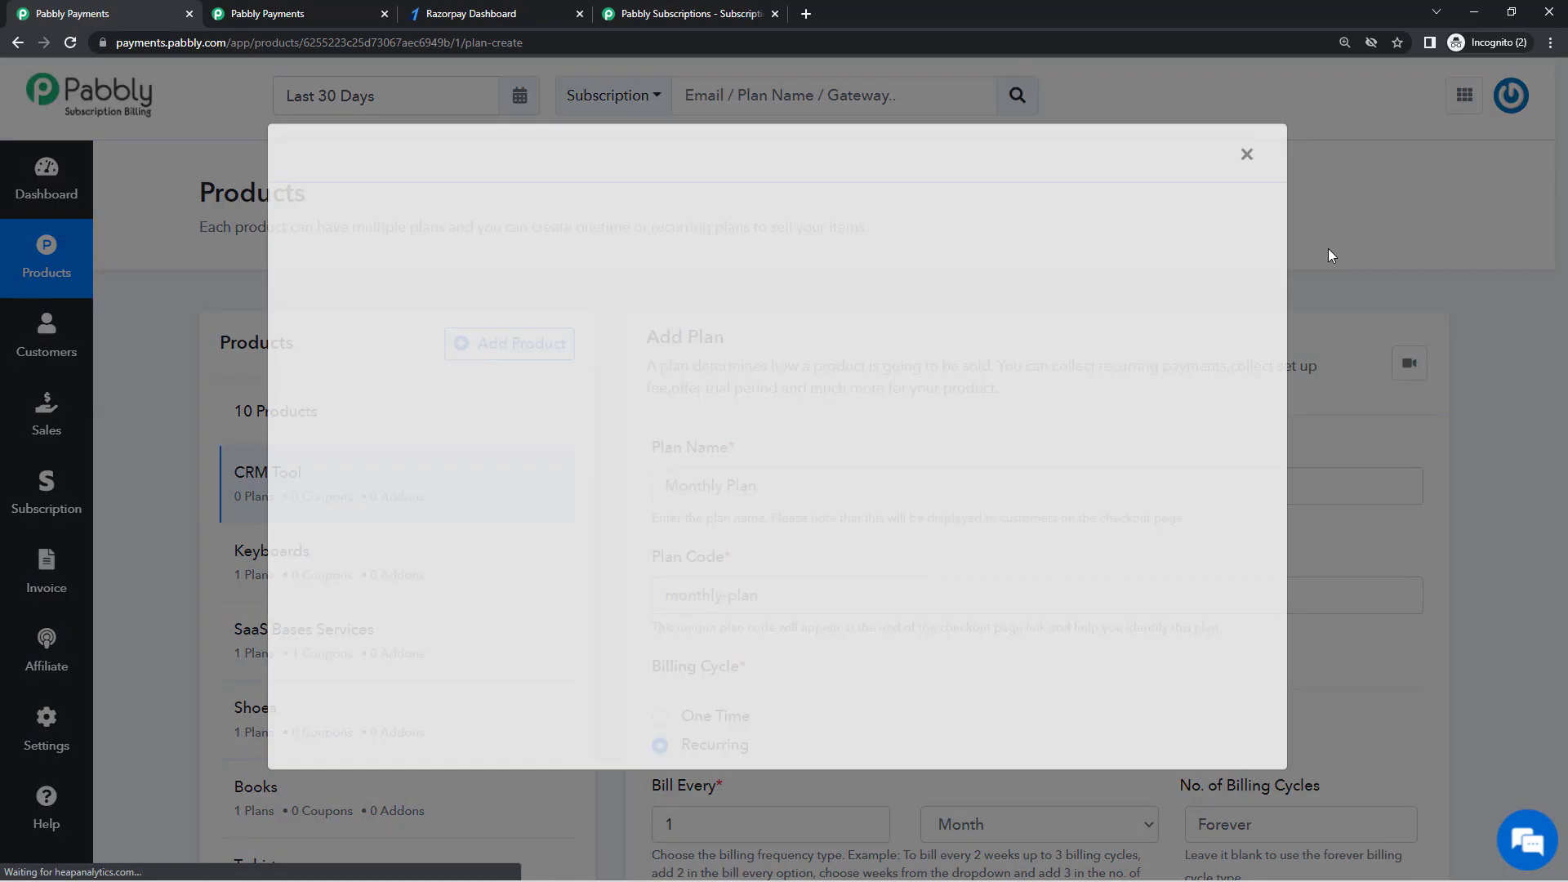
pyautogui.click(1246, 179)
pyautogui.scroll(-6, 900, 426)
pyautogui.scroll(-10, 900, 426)
pyautogui.click(723, 449)
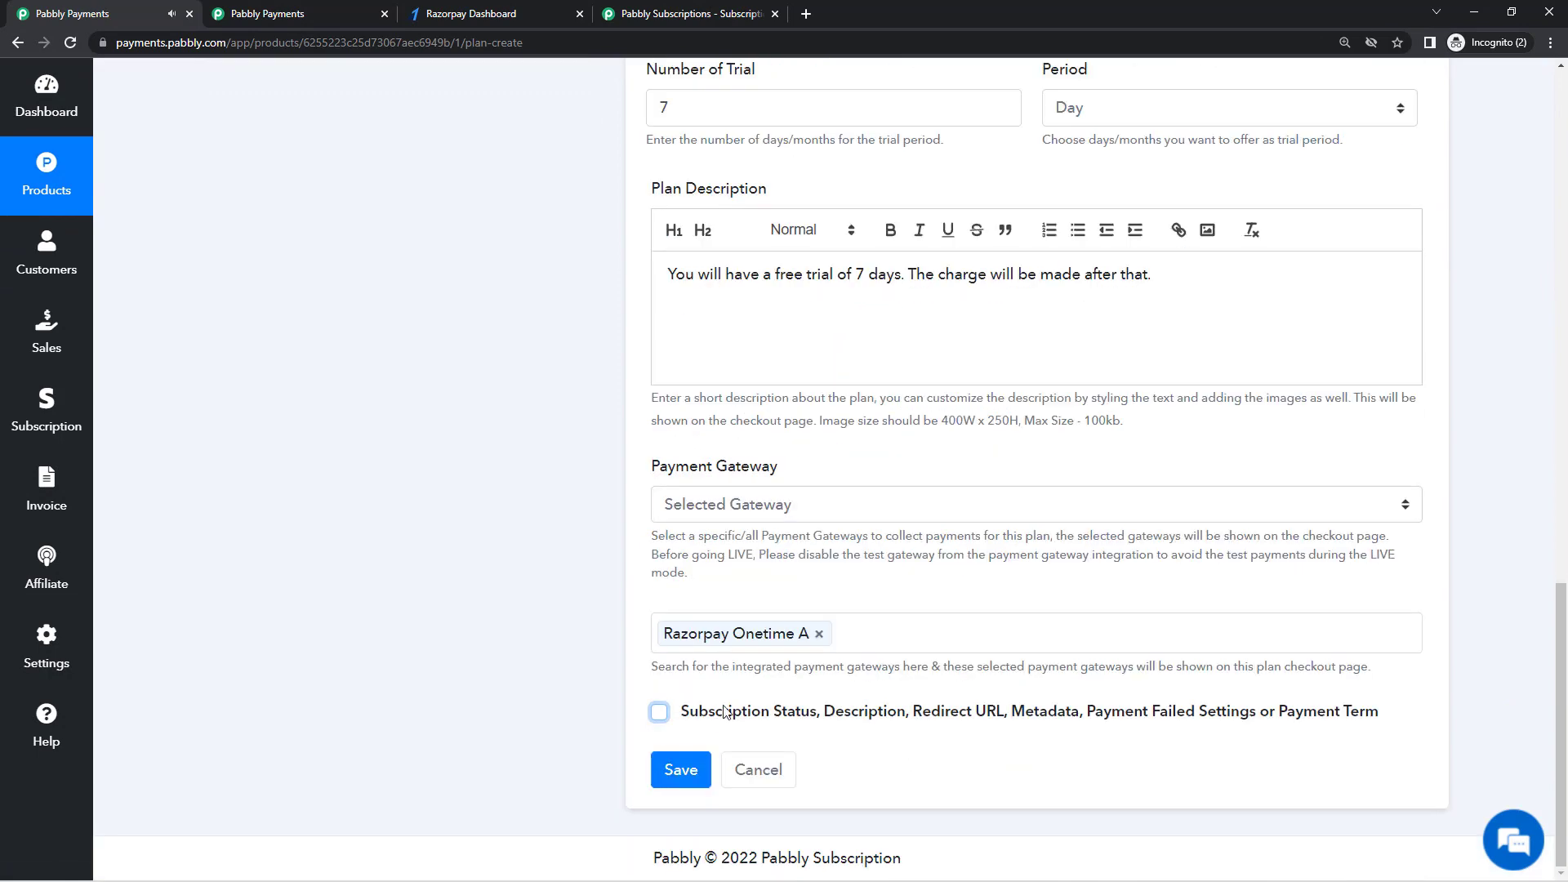
pyautogui.click(667, 772)
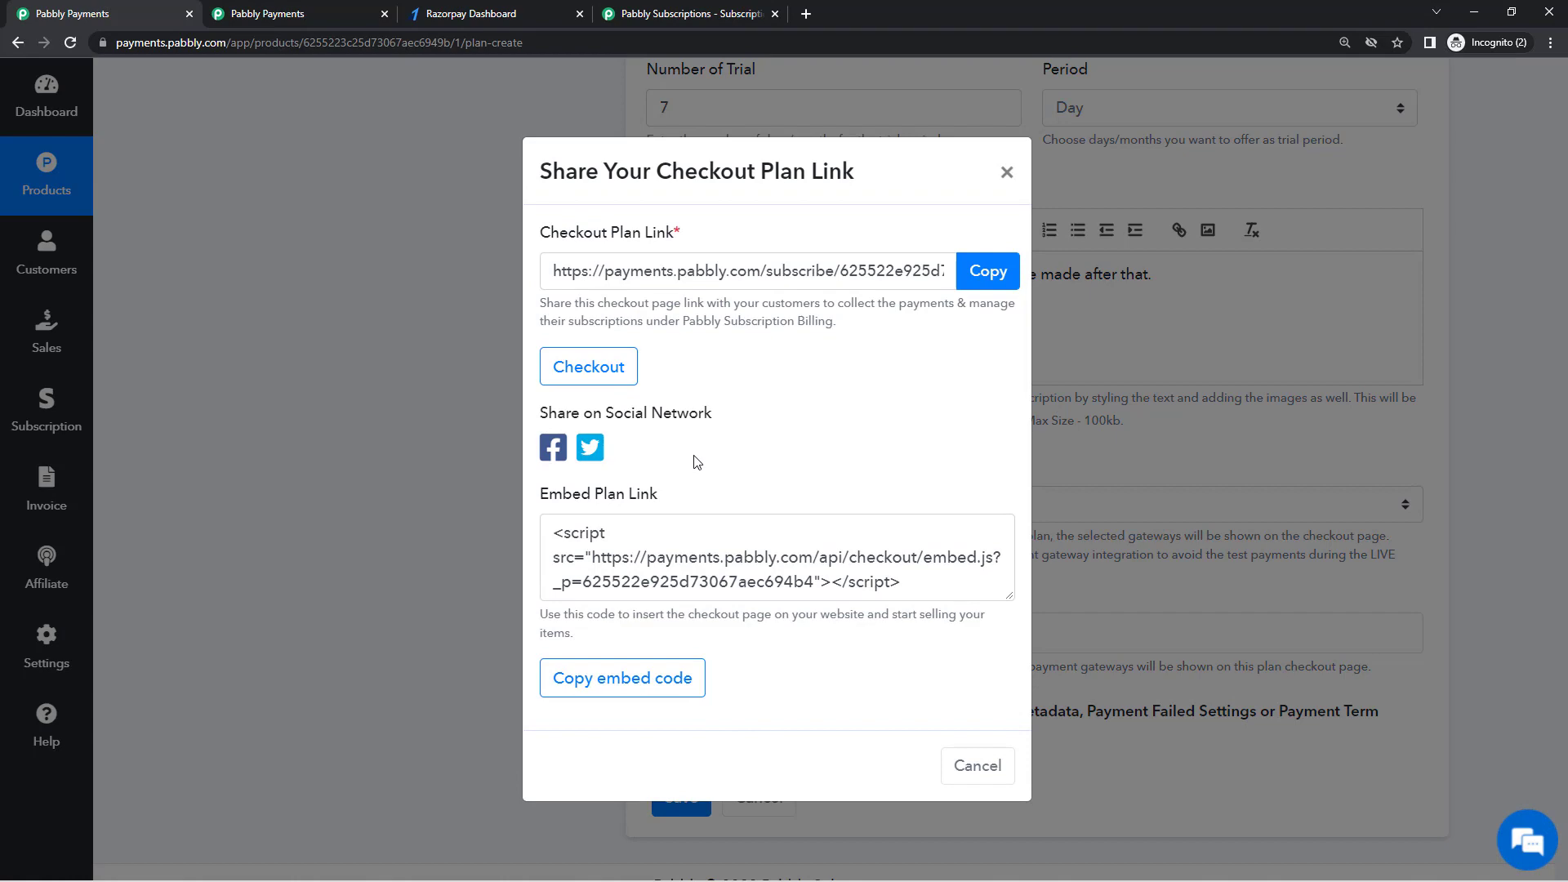
# Step: Copy the Monthly Plan's checkout link and load it in a new browser tab
pyautogui.click(968, 281)
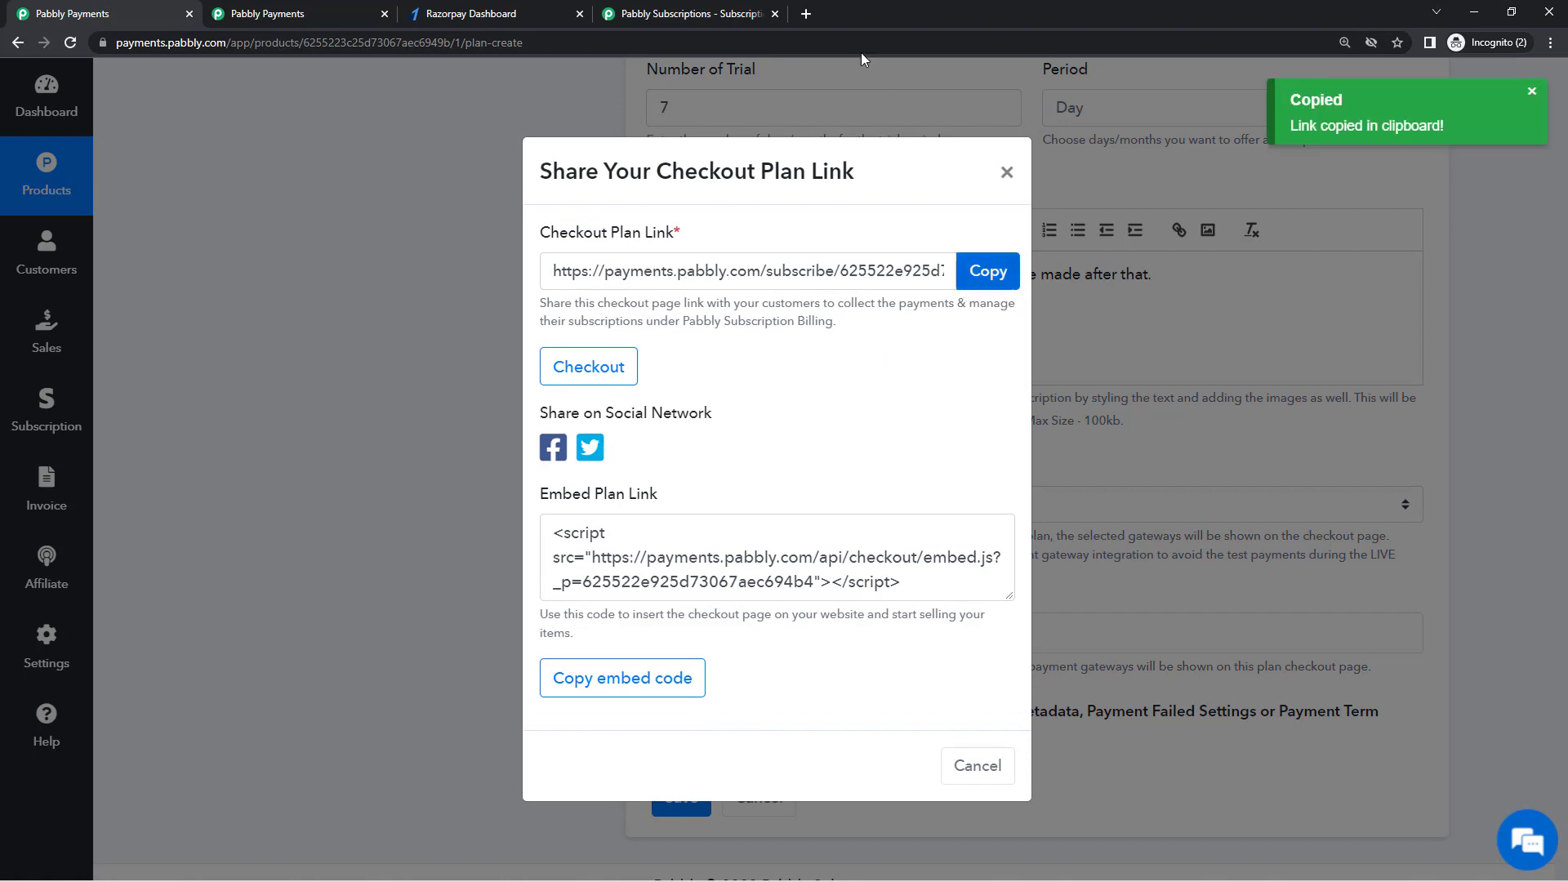
pyautogui.click(806, 13)
pyautogui.hotkey('ctrl', 'v')
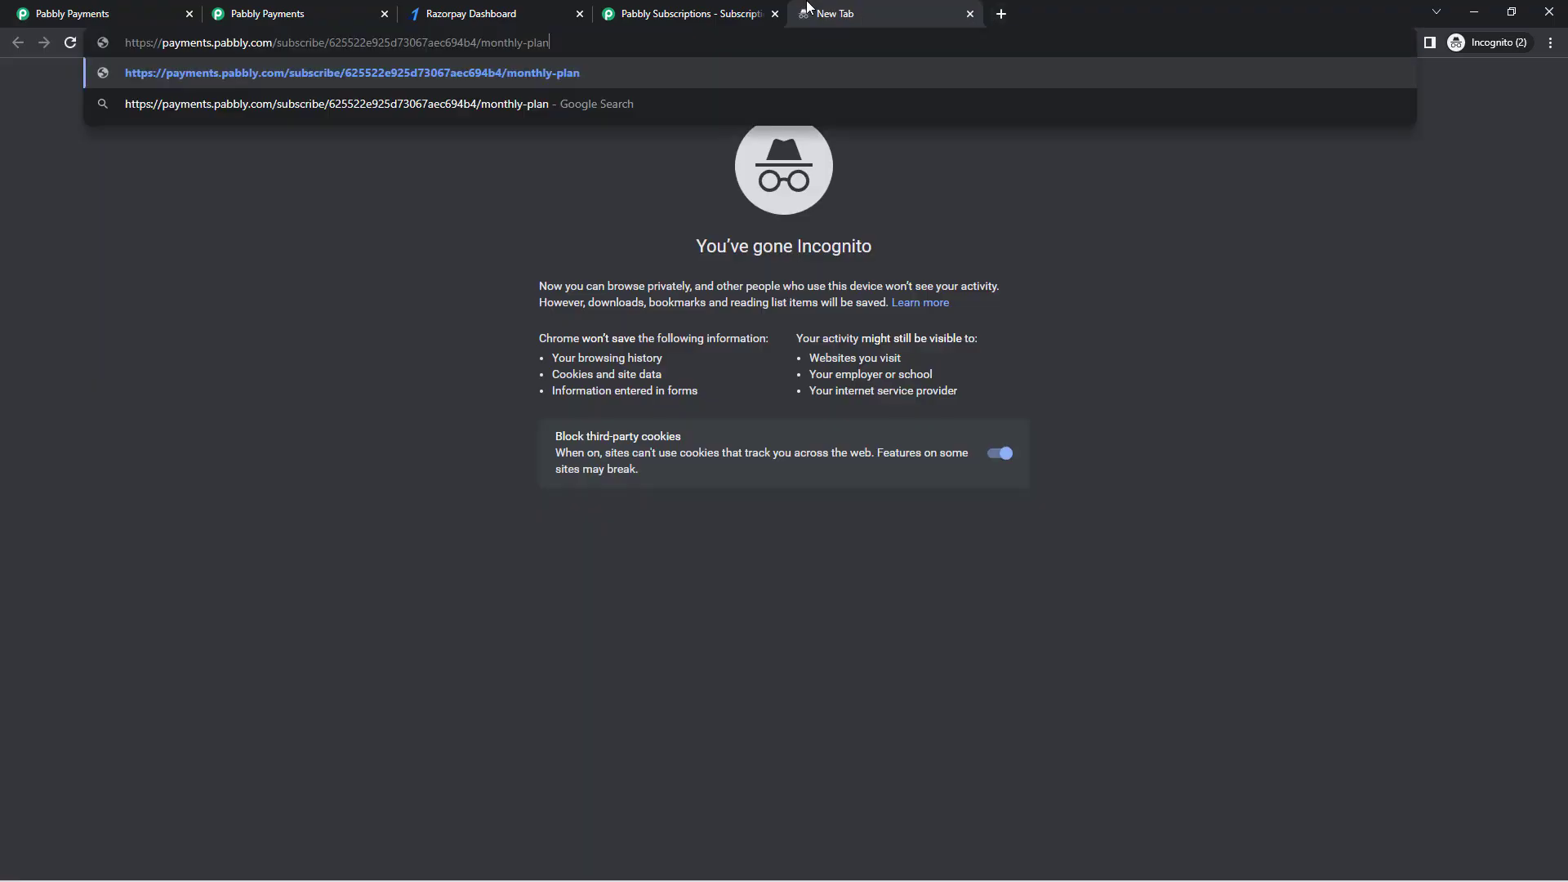
pyautogui.press('Return')
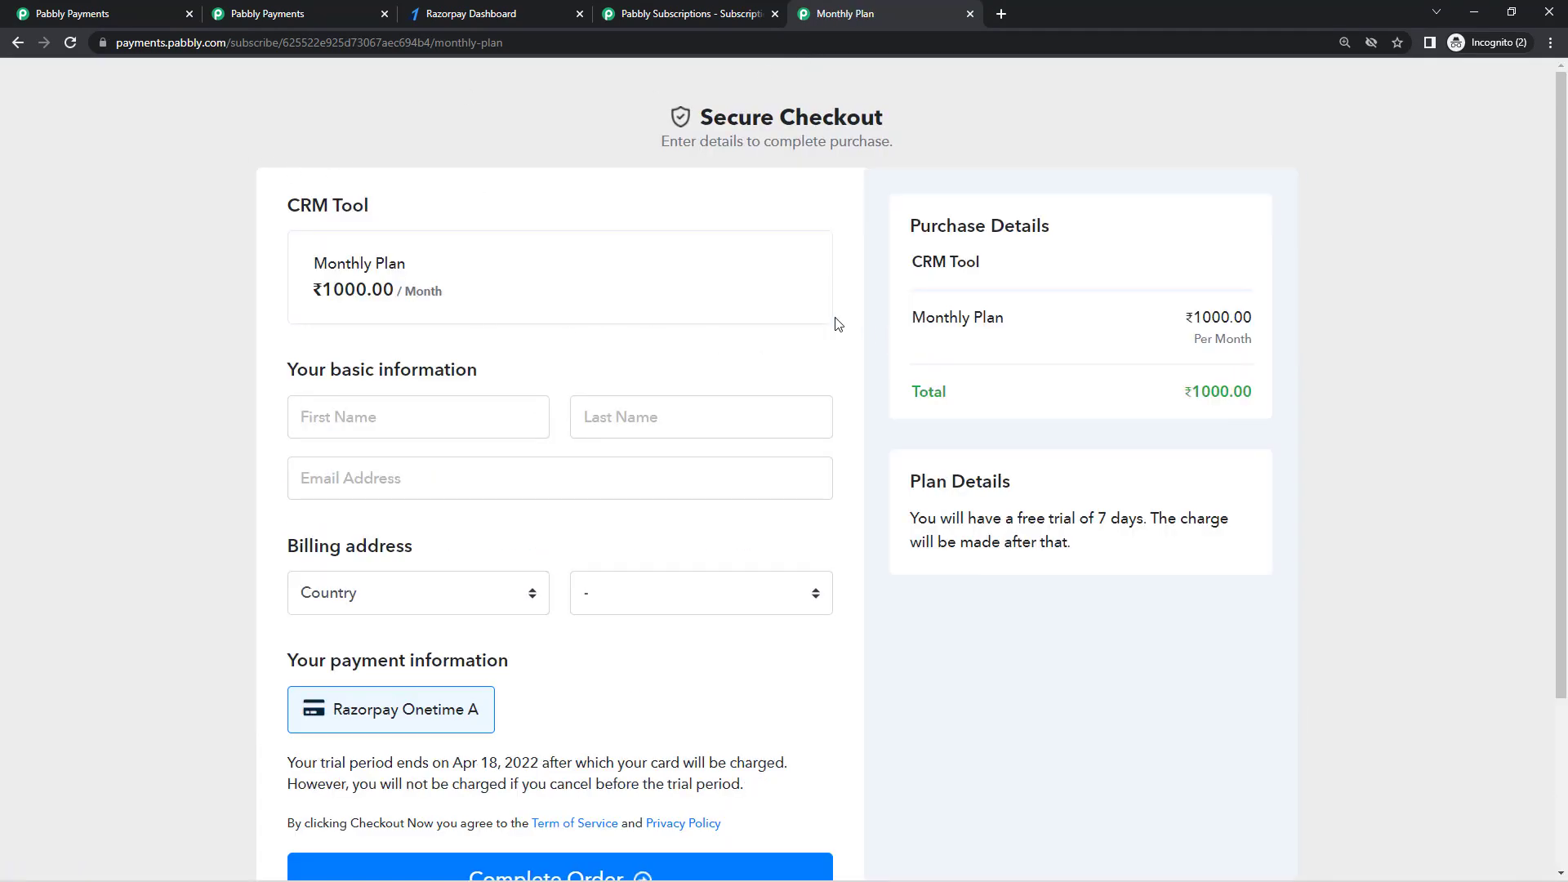
# Step: Review the checkout page's trial notice, highlighting the Apr 18, 2022 trial end date
pyautogui.scroll(-1, 899, 331)
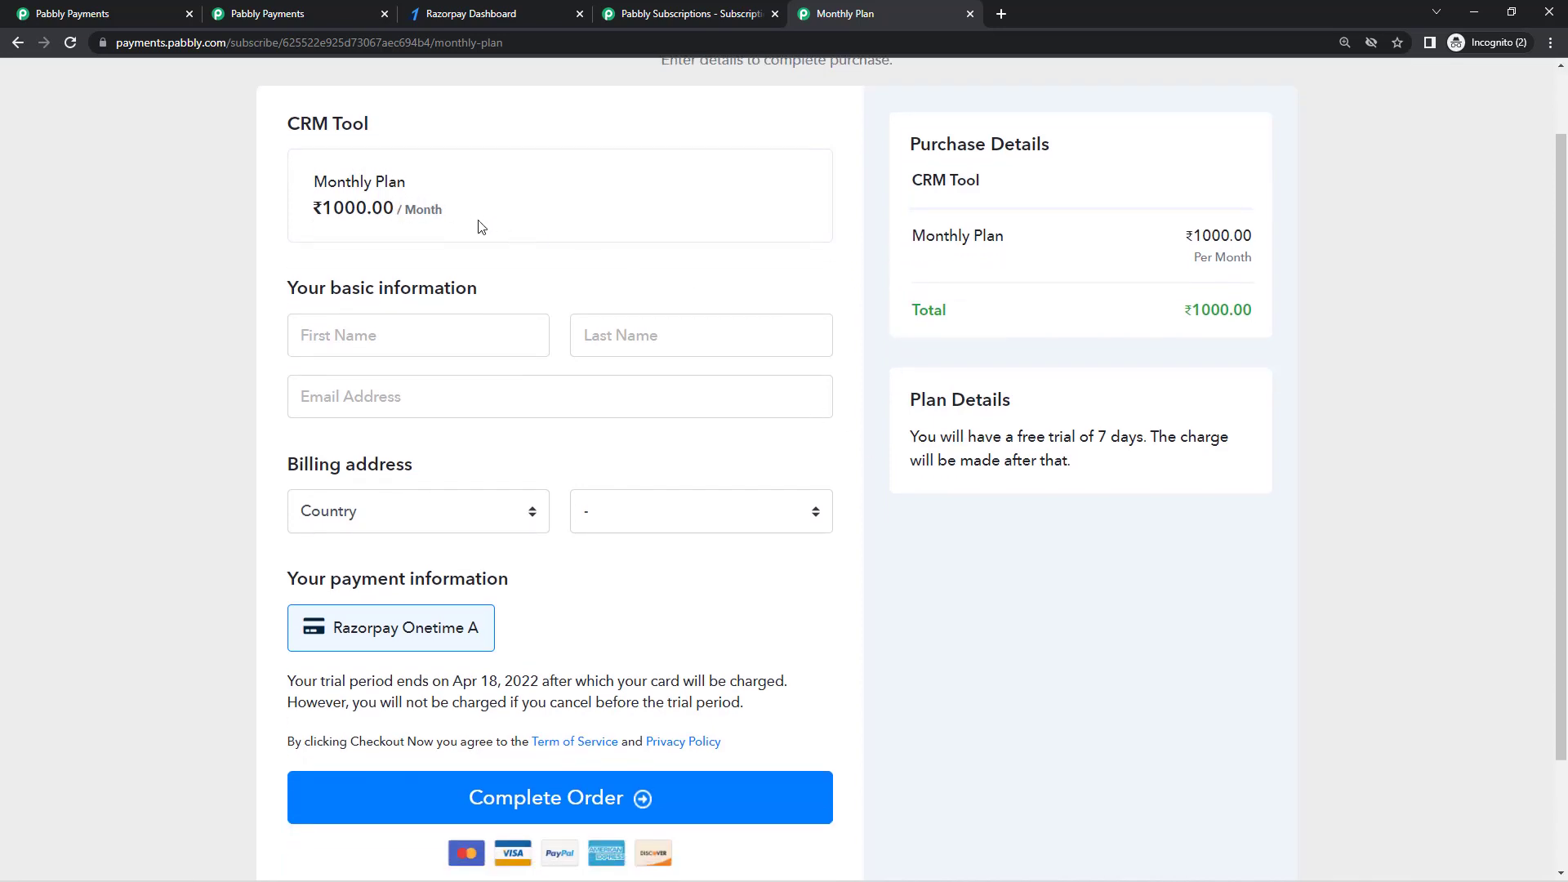
pyautogui.scroll(-2, 694, 596)
pyautogui.tripleClick(704, 556)
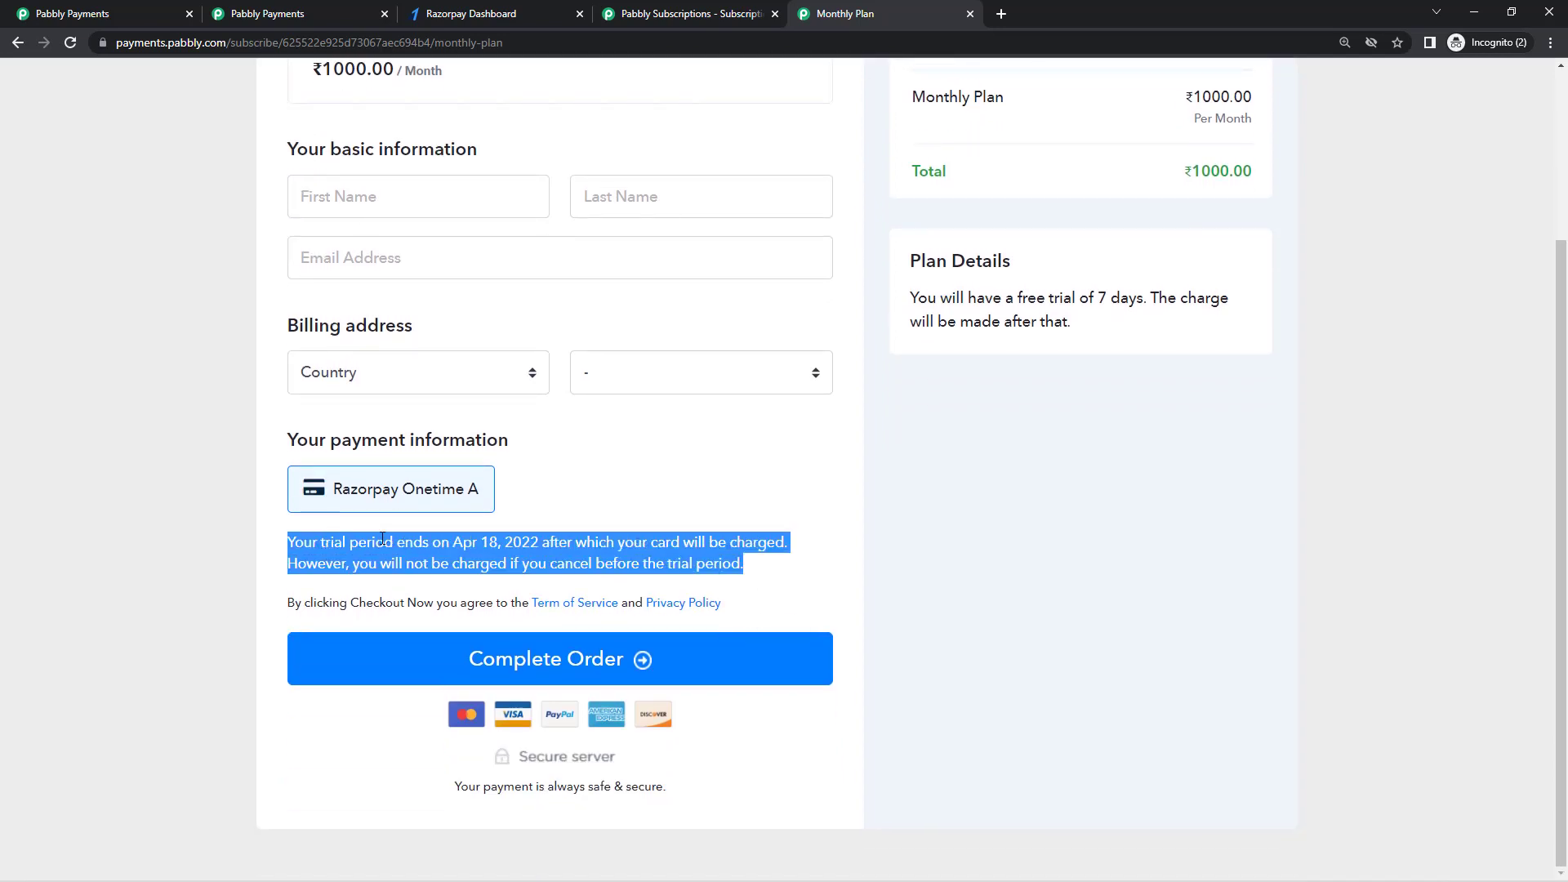
pyautogui.click(459, 560)
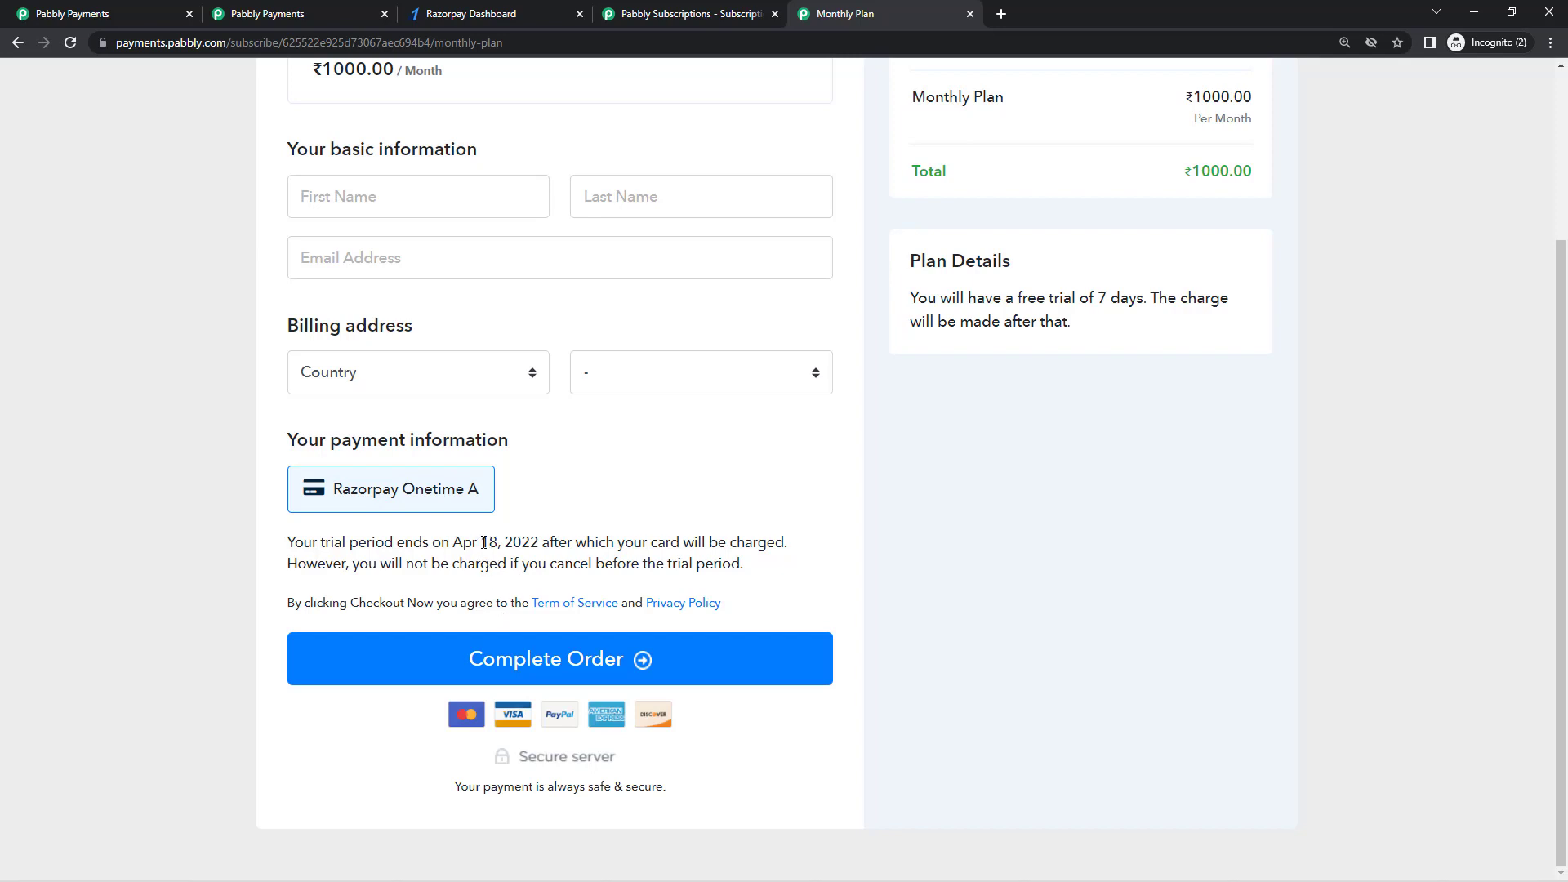
pyautogui.moveTo(485, 543); pyautogui.dragTo(496, 550)
pyautogui.moveTo(765, 564); pyautogui.dragTo(282, 556)
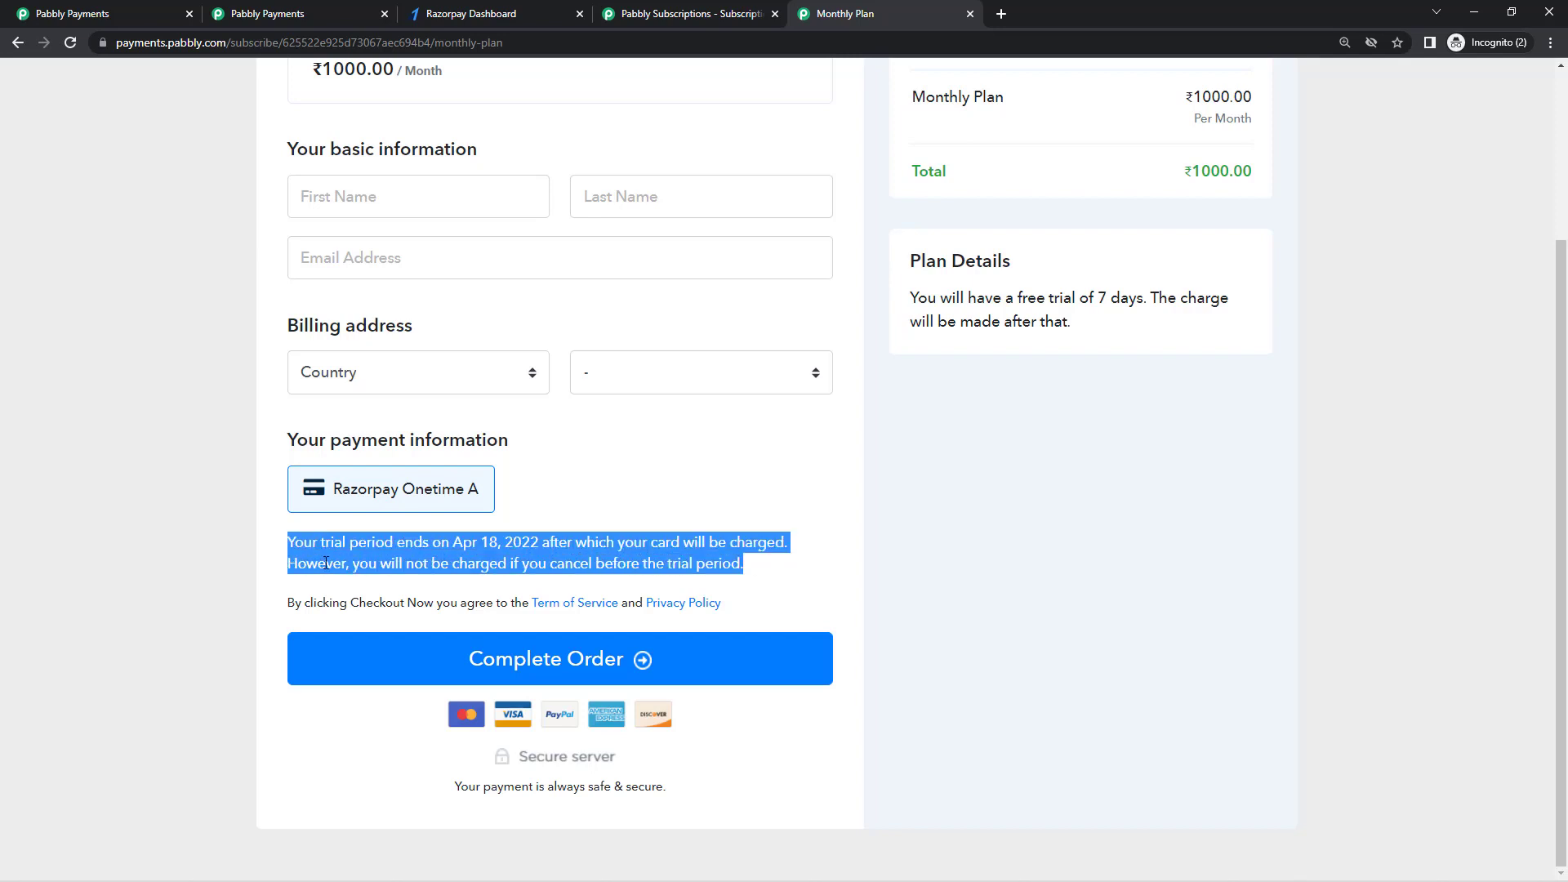
pyautogui.click(353, 564)
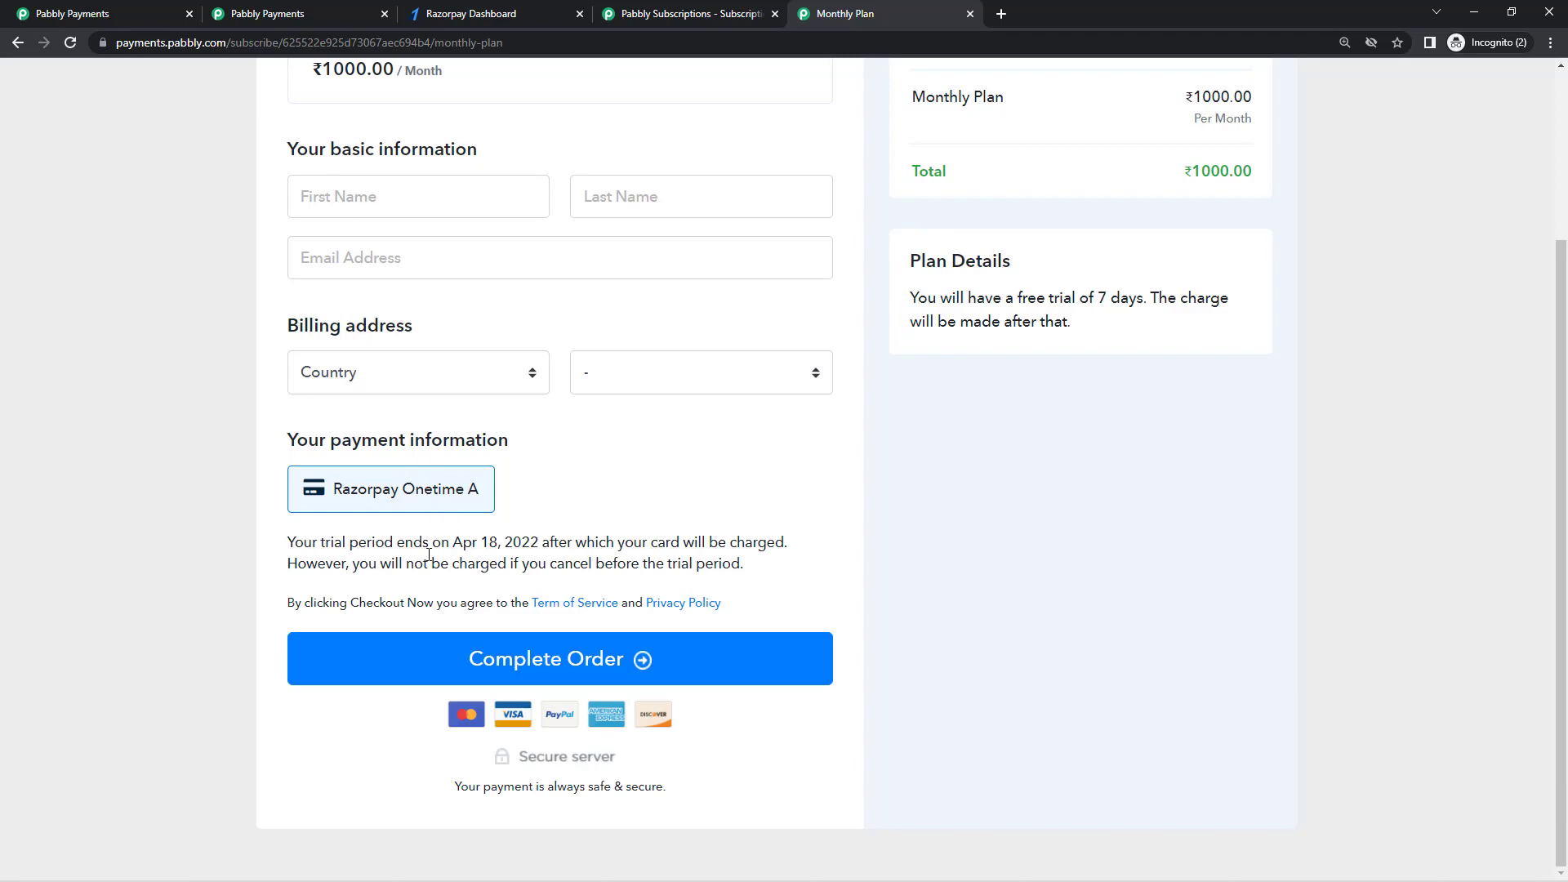
# Step: Close the share dialog and open the Monthly Plan's Checkout Customizer
pyautogui.click(155, 14)
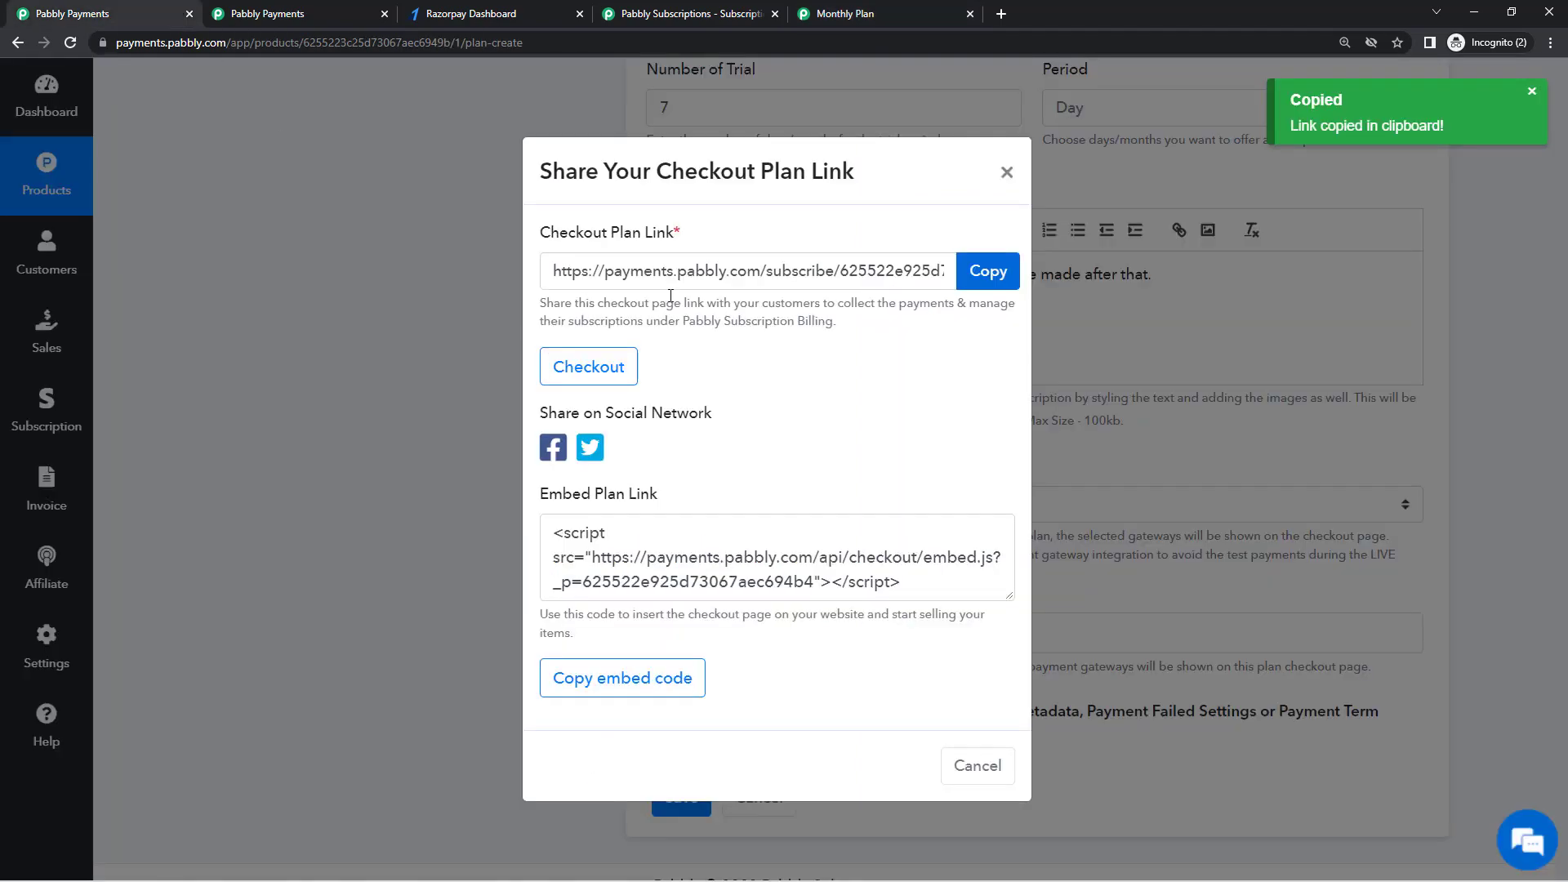
pyautogui.click(997, 175)
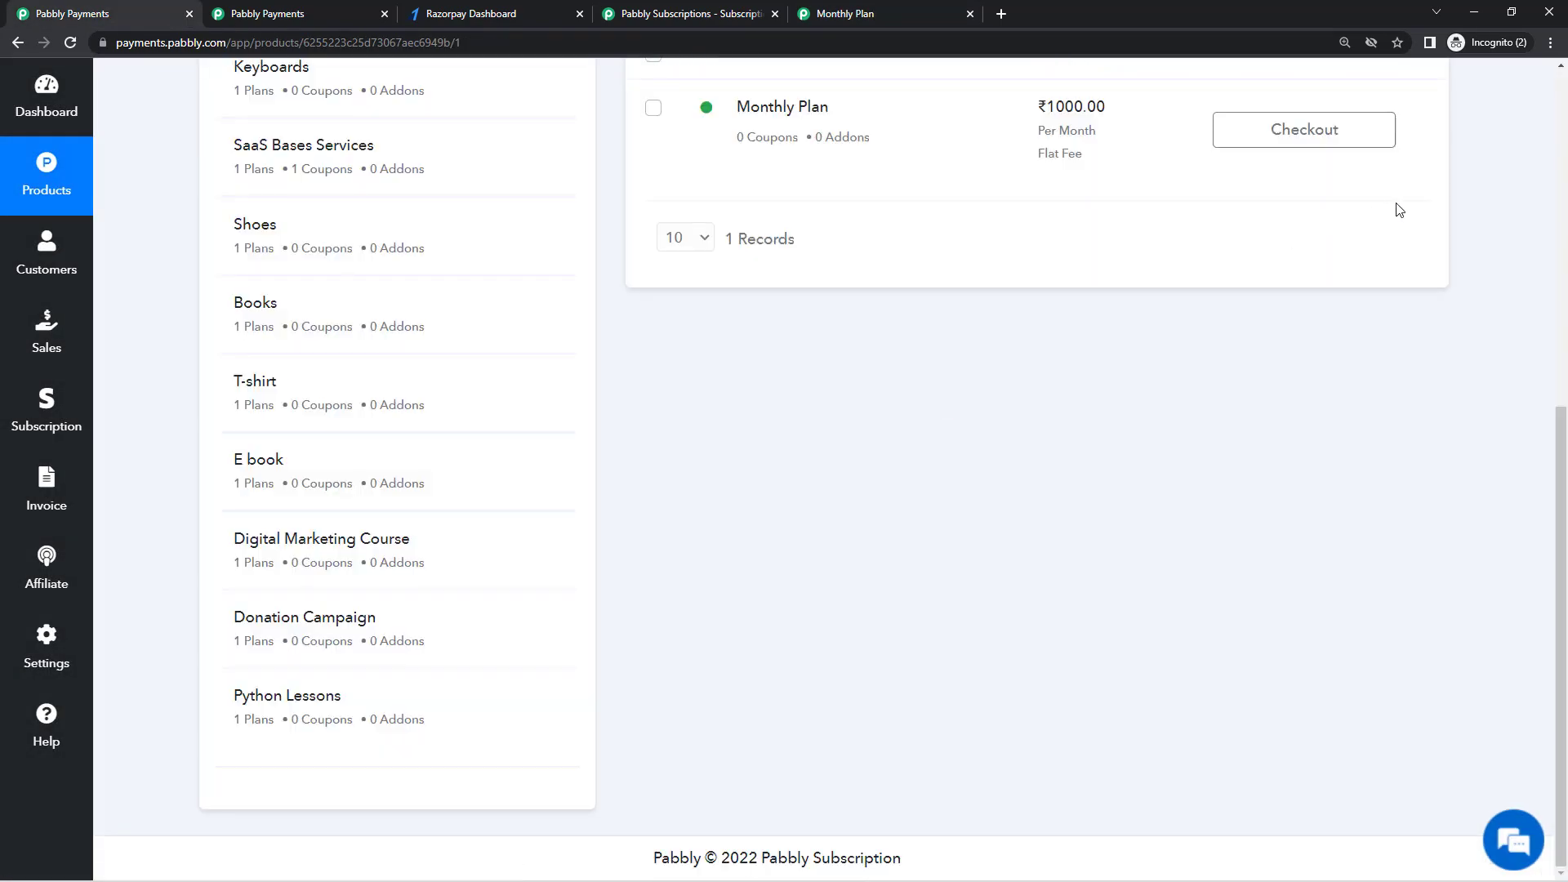
pyautogui.scroll(2, 1403, 211)
pyautogui.click(1433, 292)
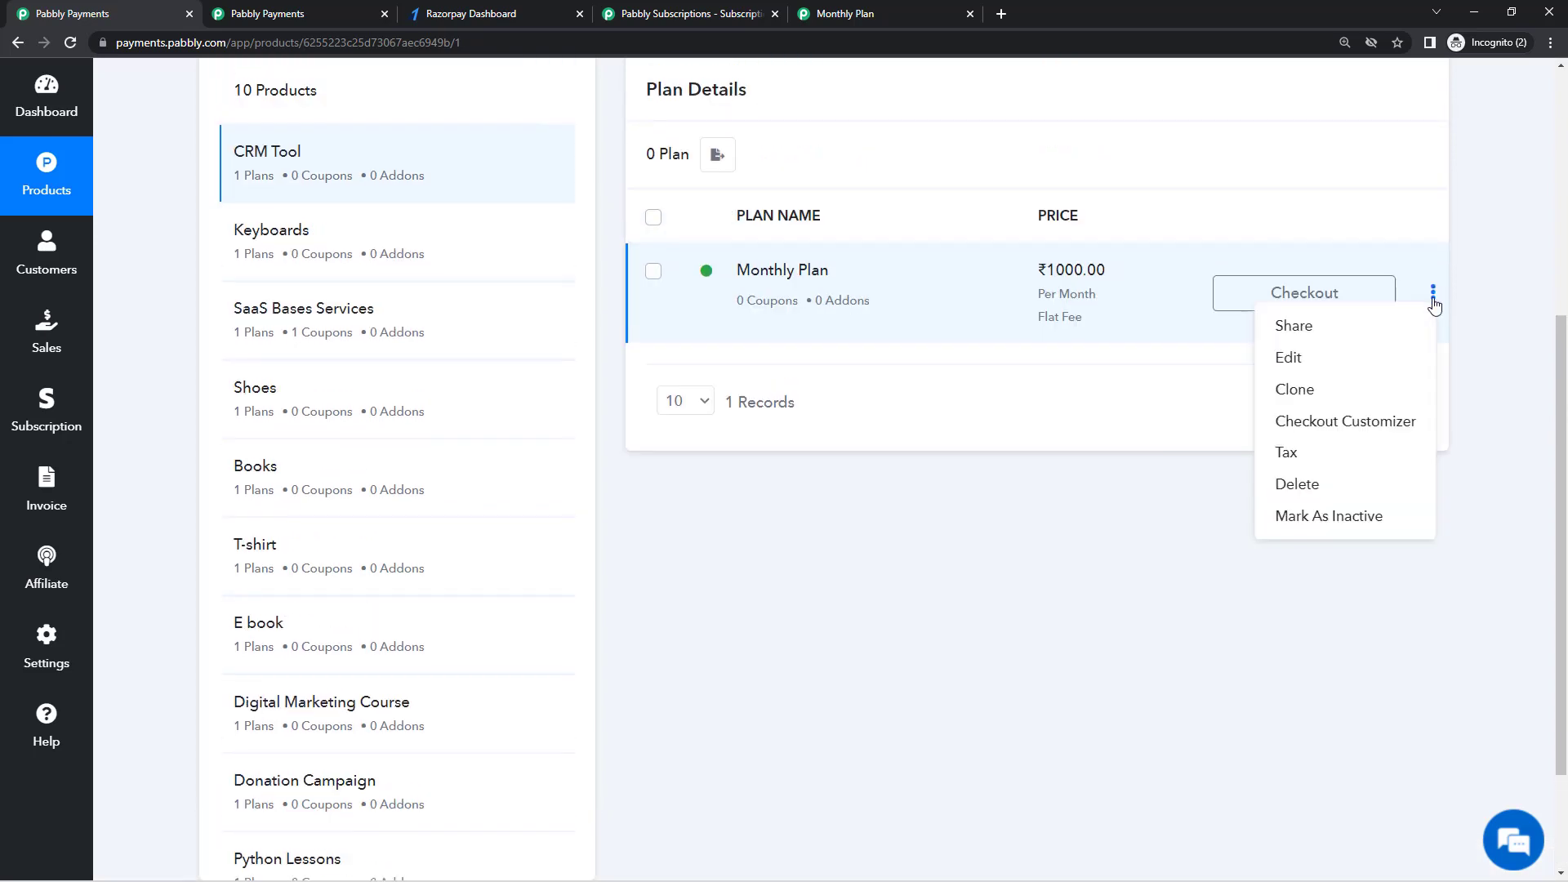
pyautogui.click(1289, 433)
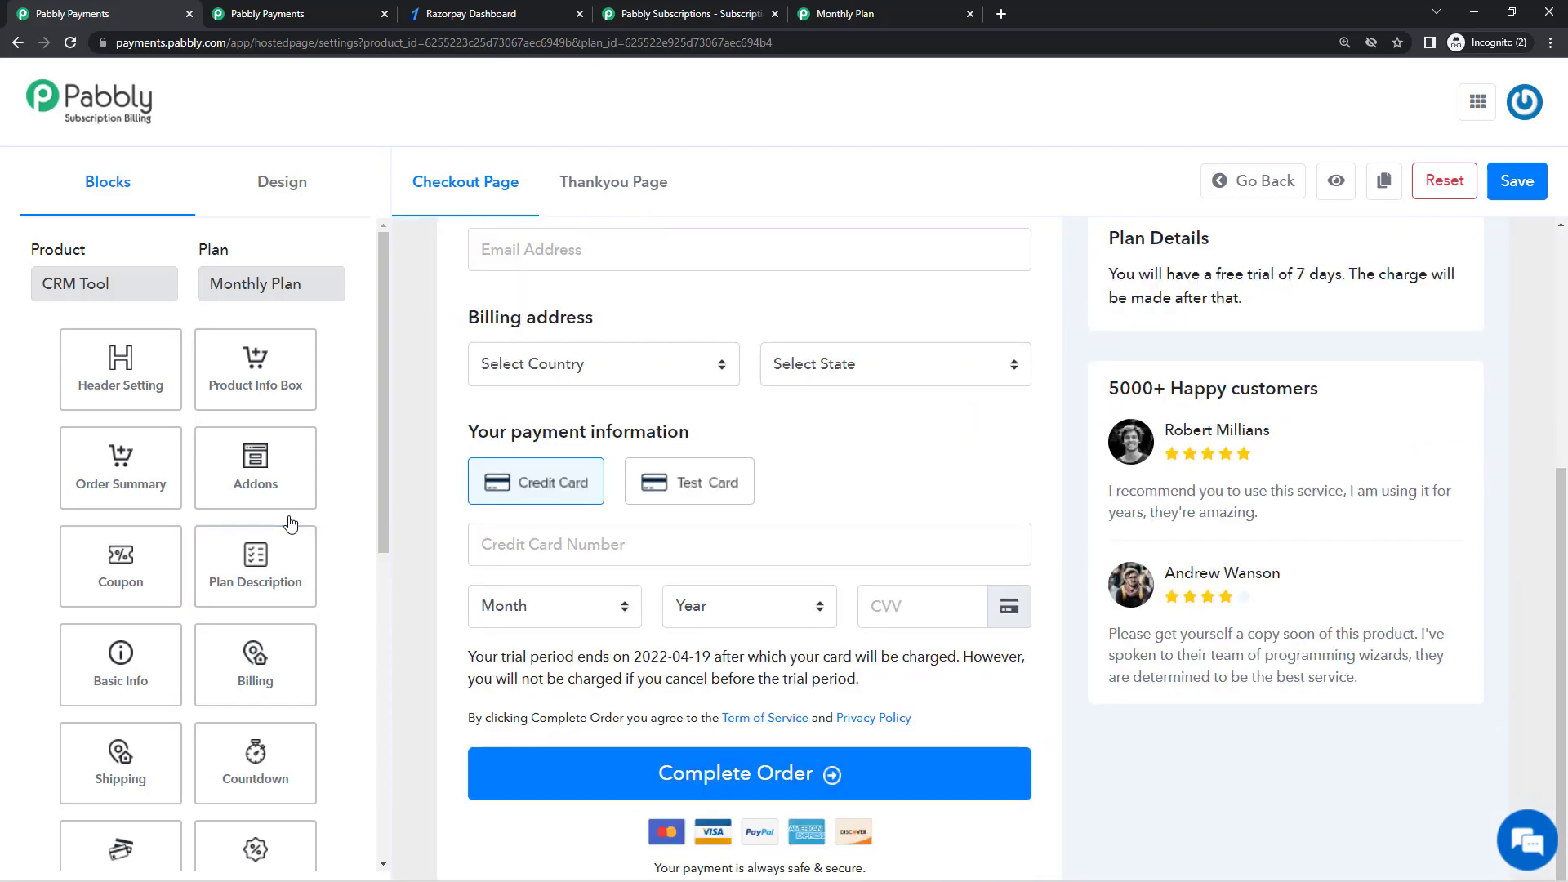
# Step: Zoom out and select the trial message to view its %trialenddate% settings
pyautogui.hotkey('ctrl', '-')
pyautogui.hotkey('ctrl', '-')
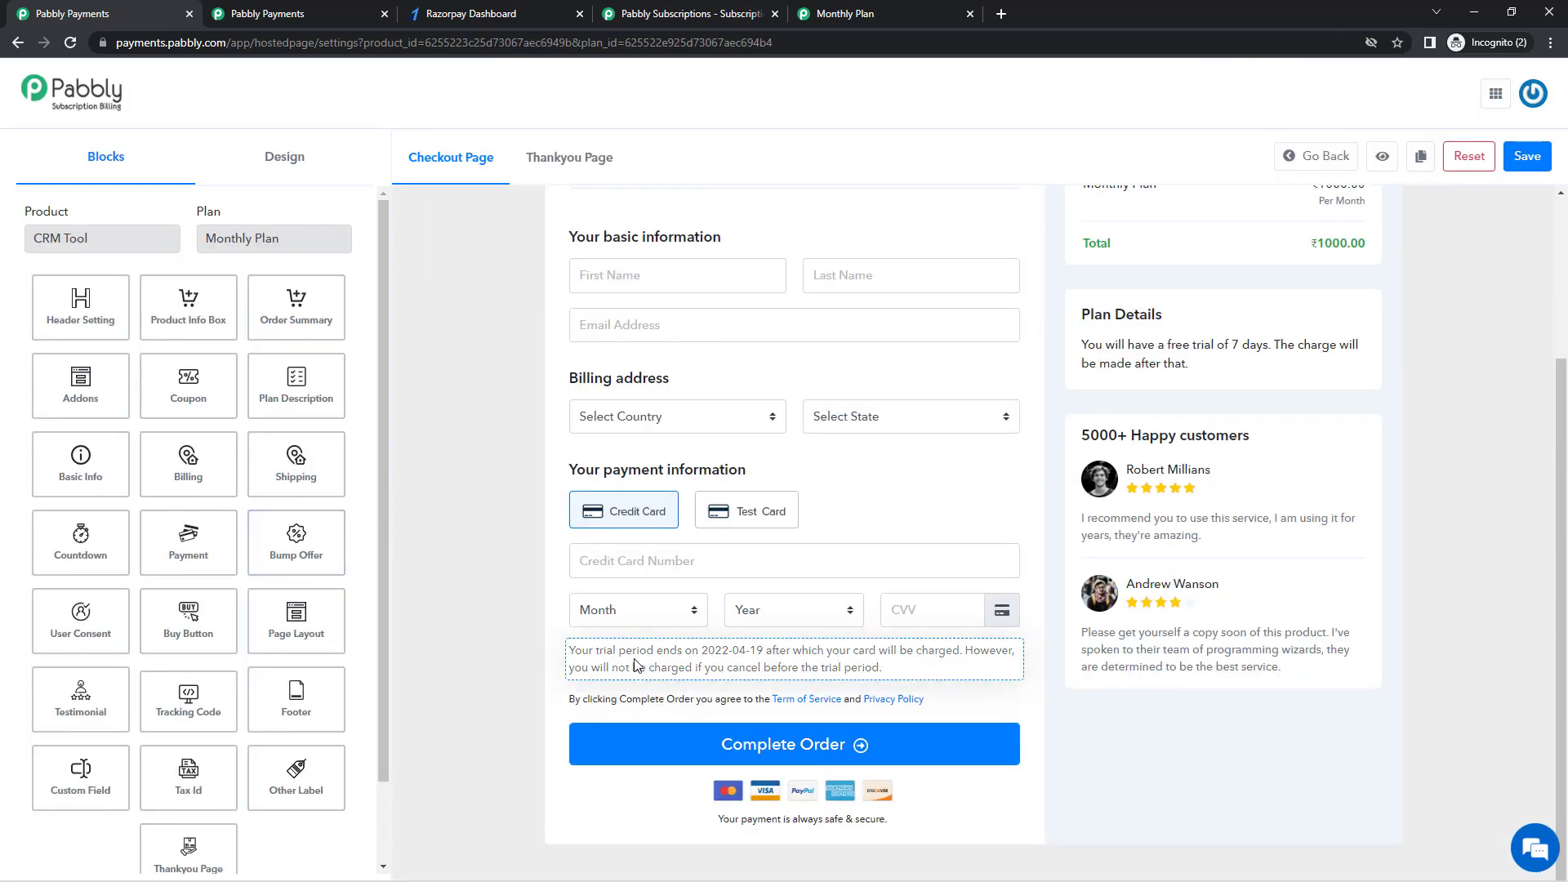
pyautogui.click(791, 659)
pyautogui.scroll(-2, 181, 502)
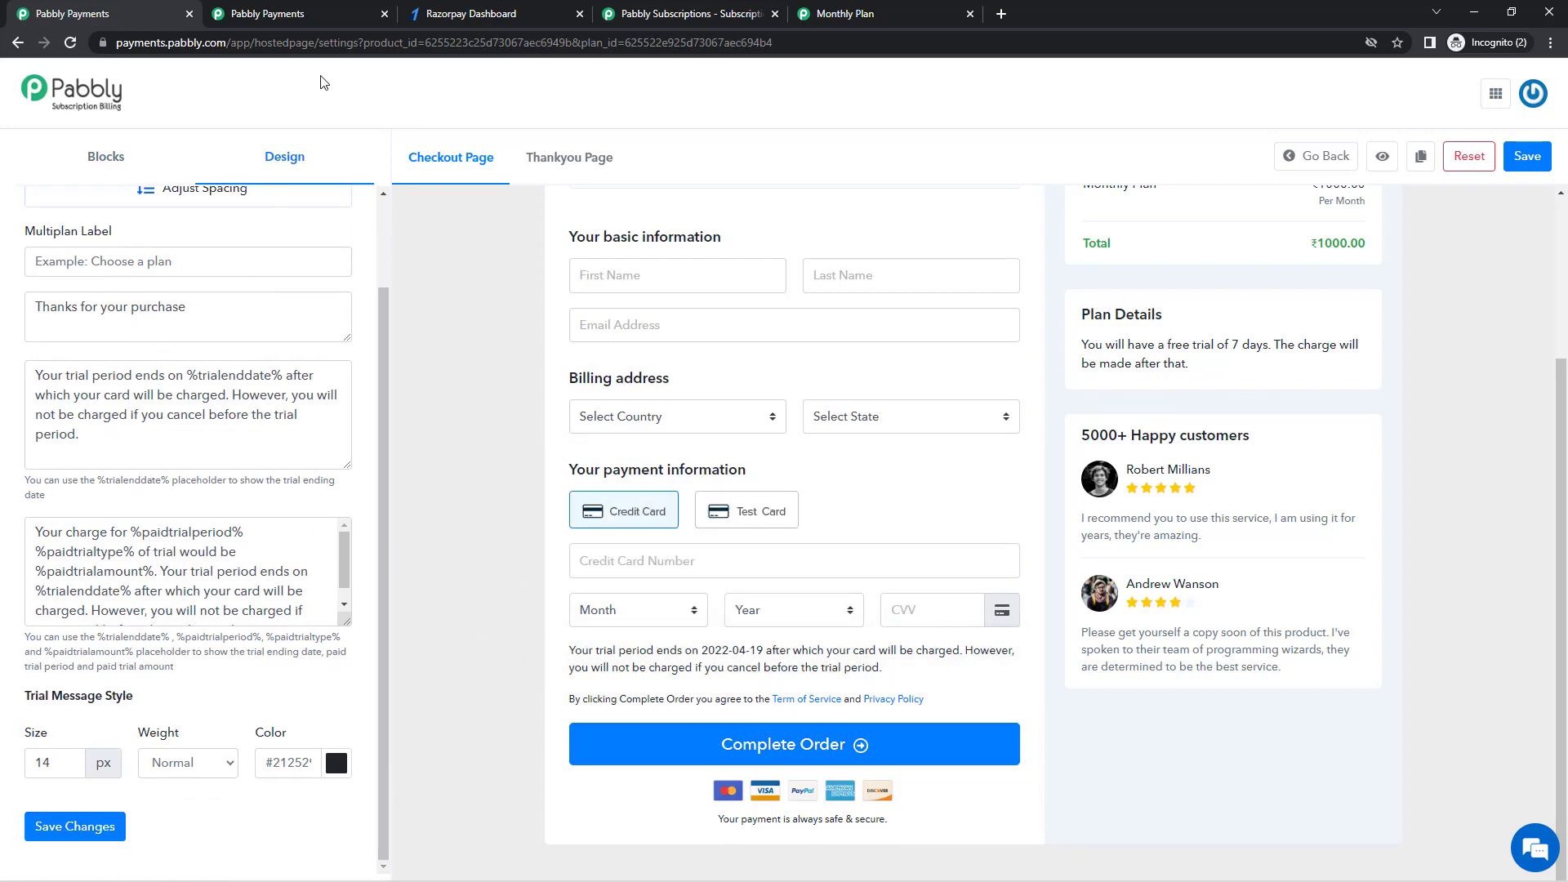
# Step: Enter the test customer's first name, last name and e-mail, then submit the trial order
pyautogui.click(344, 14)
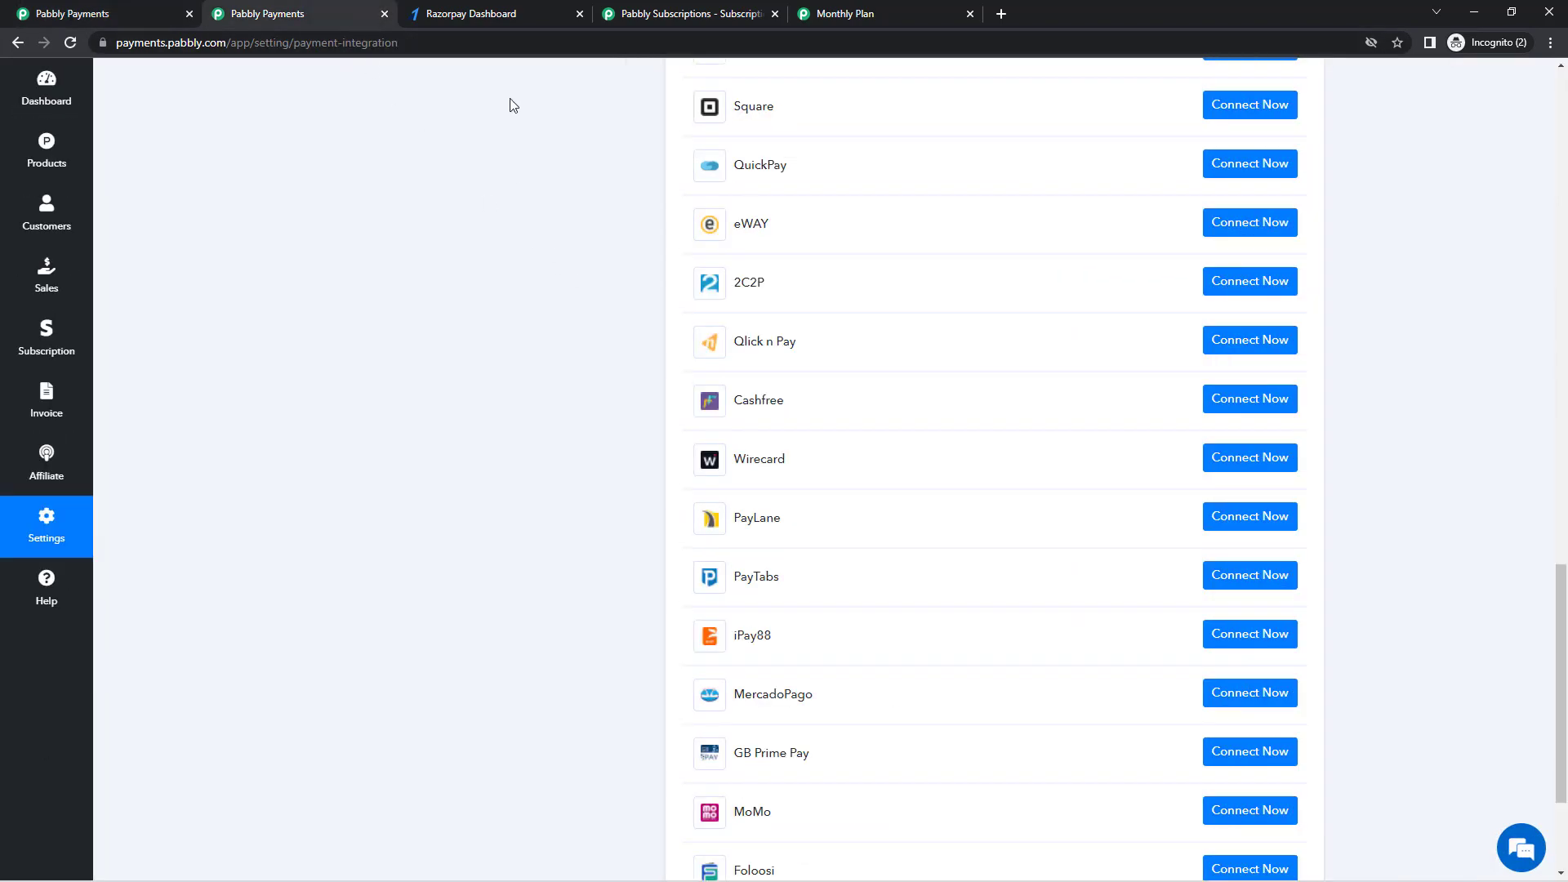
pyautogui.click(894, 12)
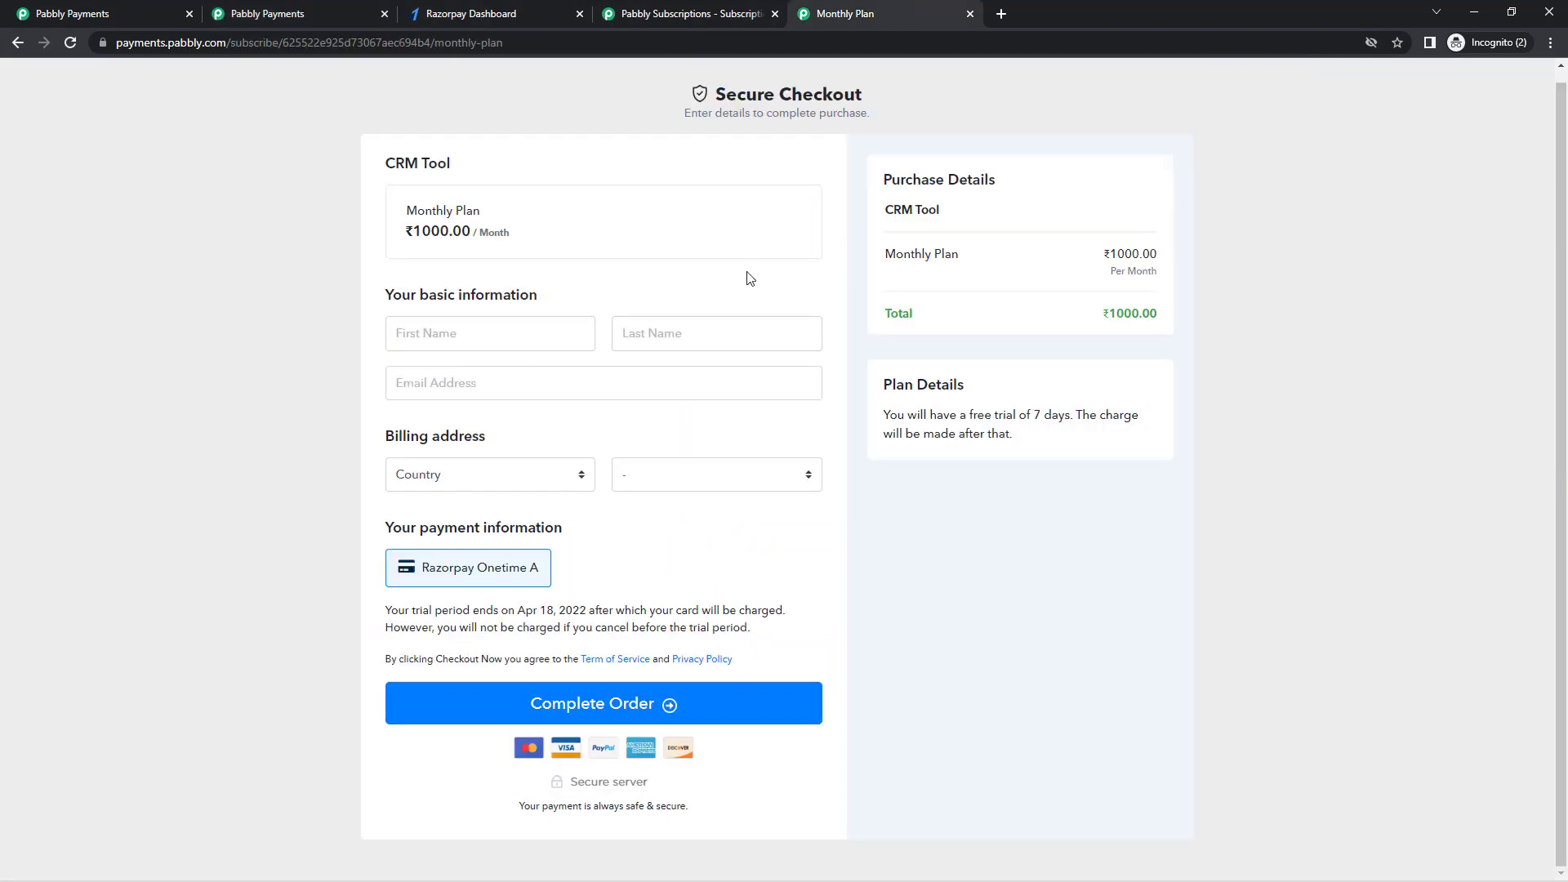
pyautogui.click(514, 331)
pyautogui.write('Customer')
pyautogui.click(689, 323)
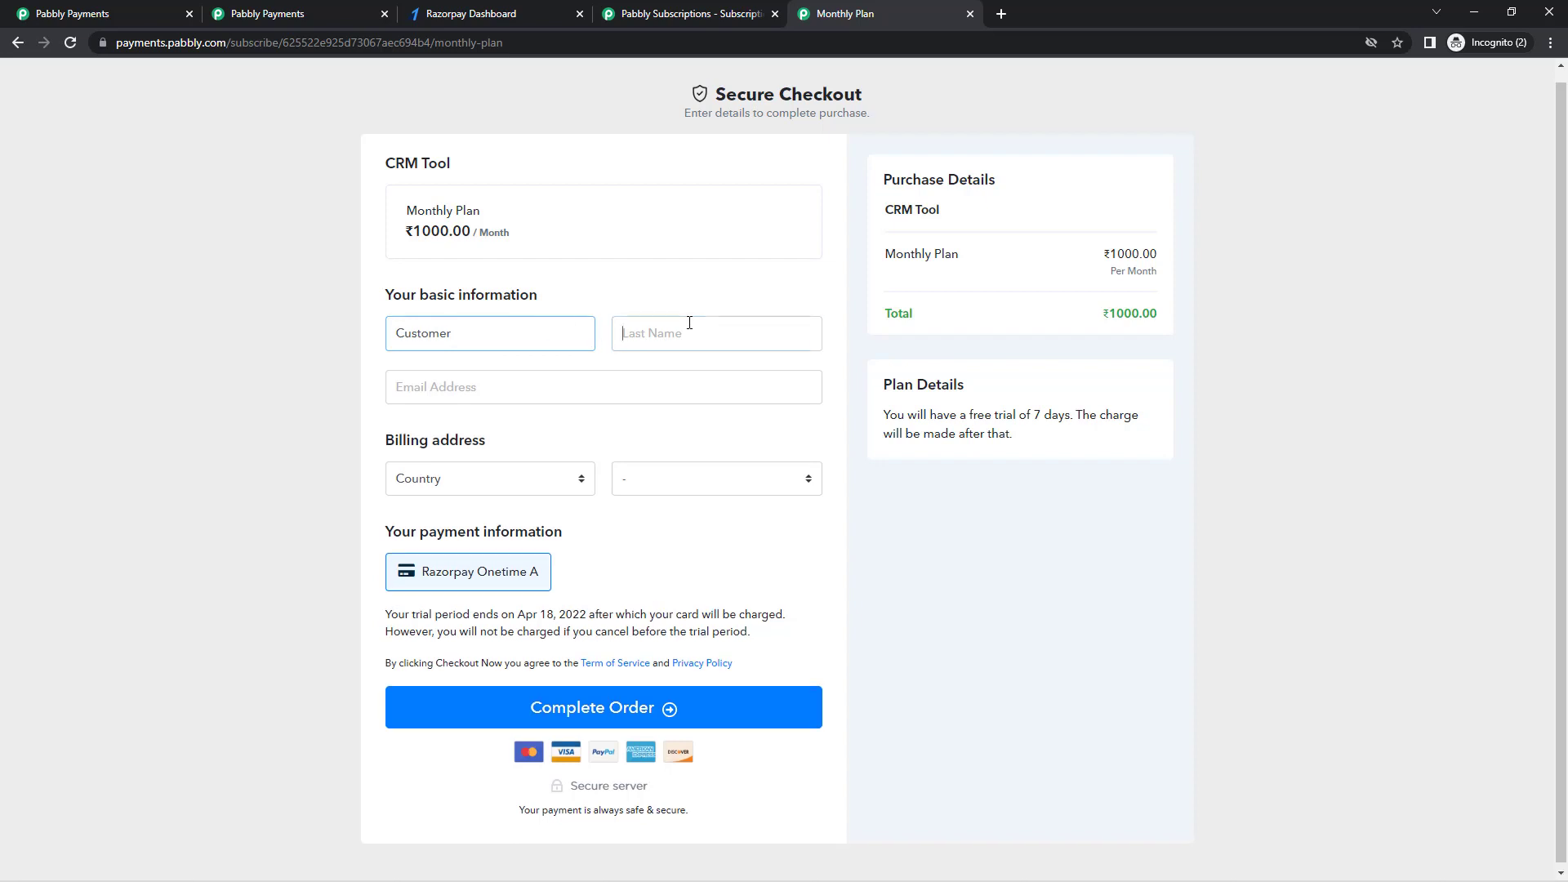
pyautogui.write('Name')
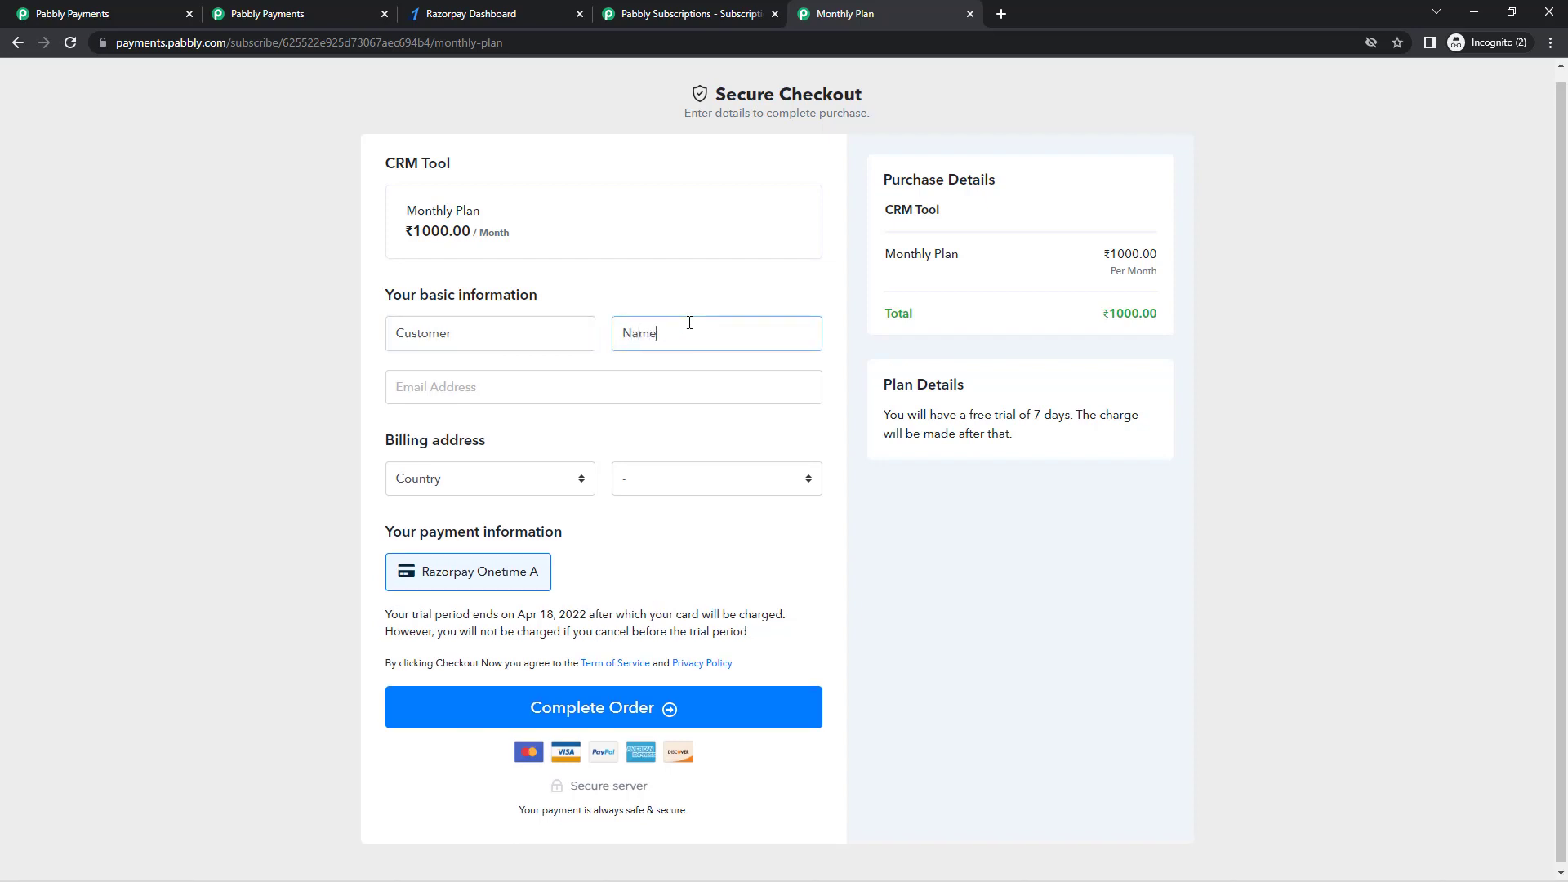
pyautogui.click(685, 392)
pyautogui.write('cus')
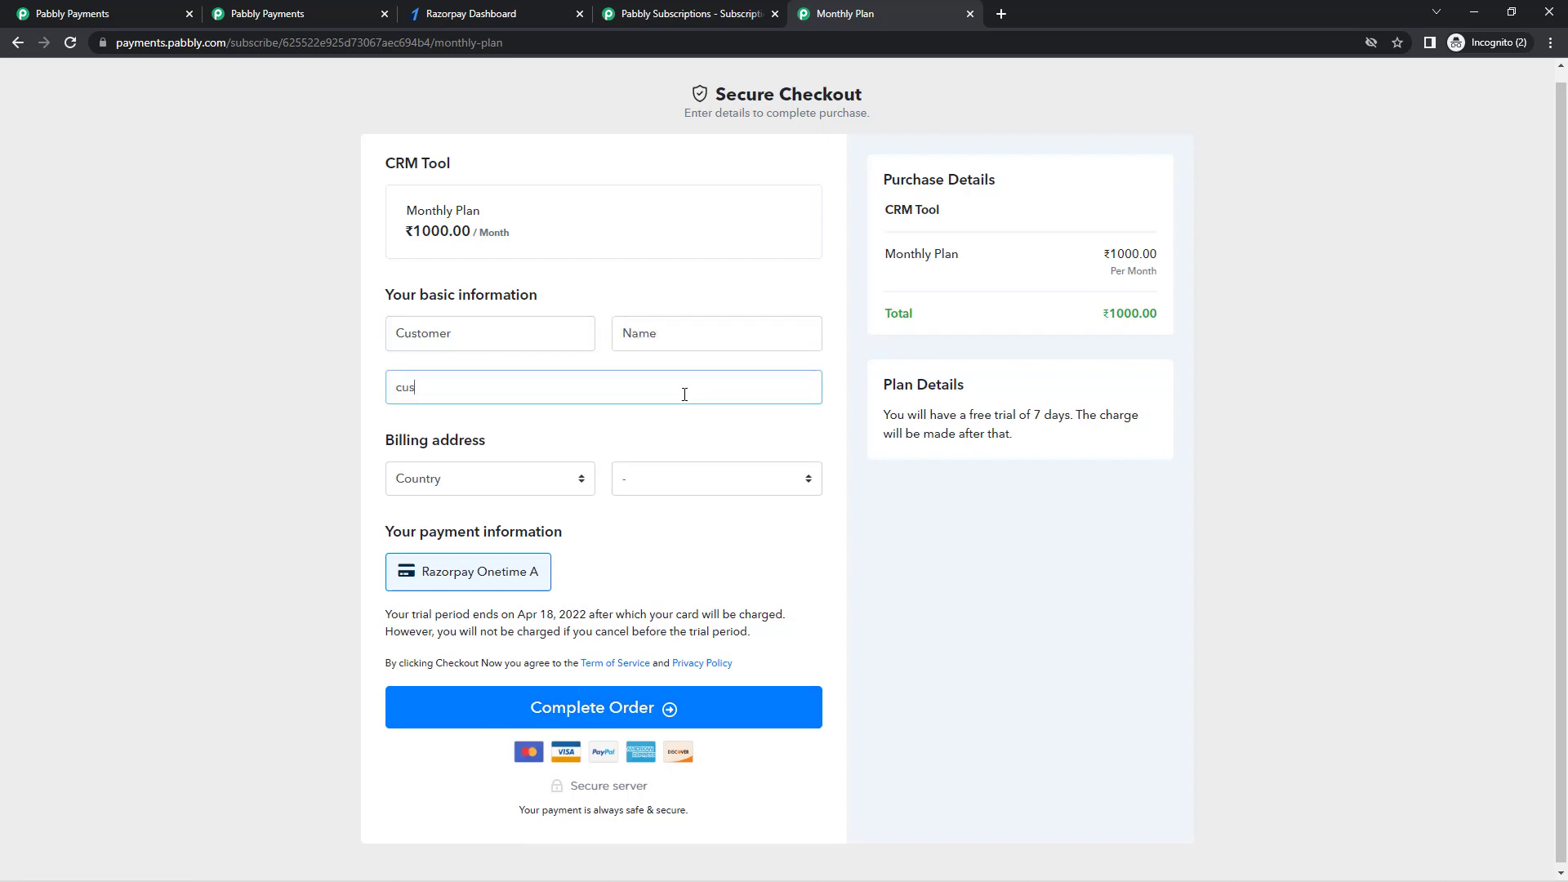
pyautogui.write('tomer@email.in')
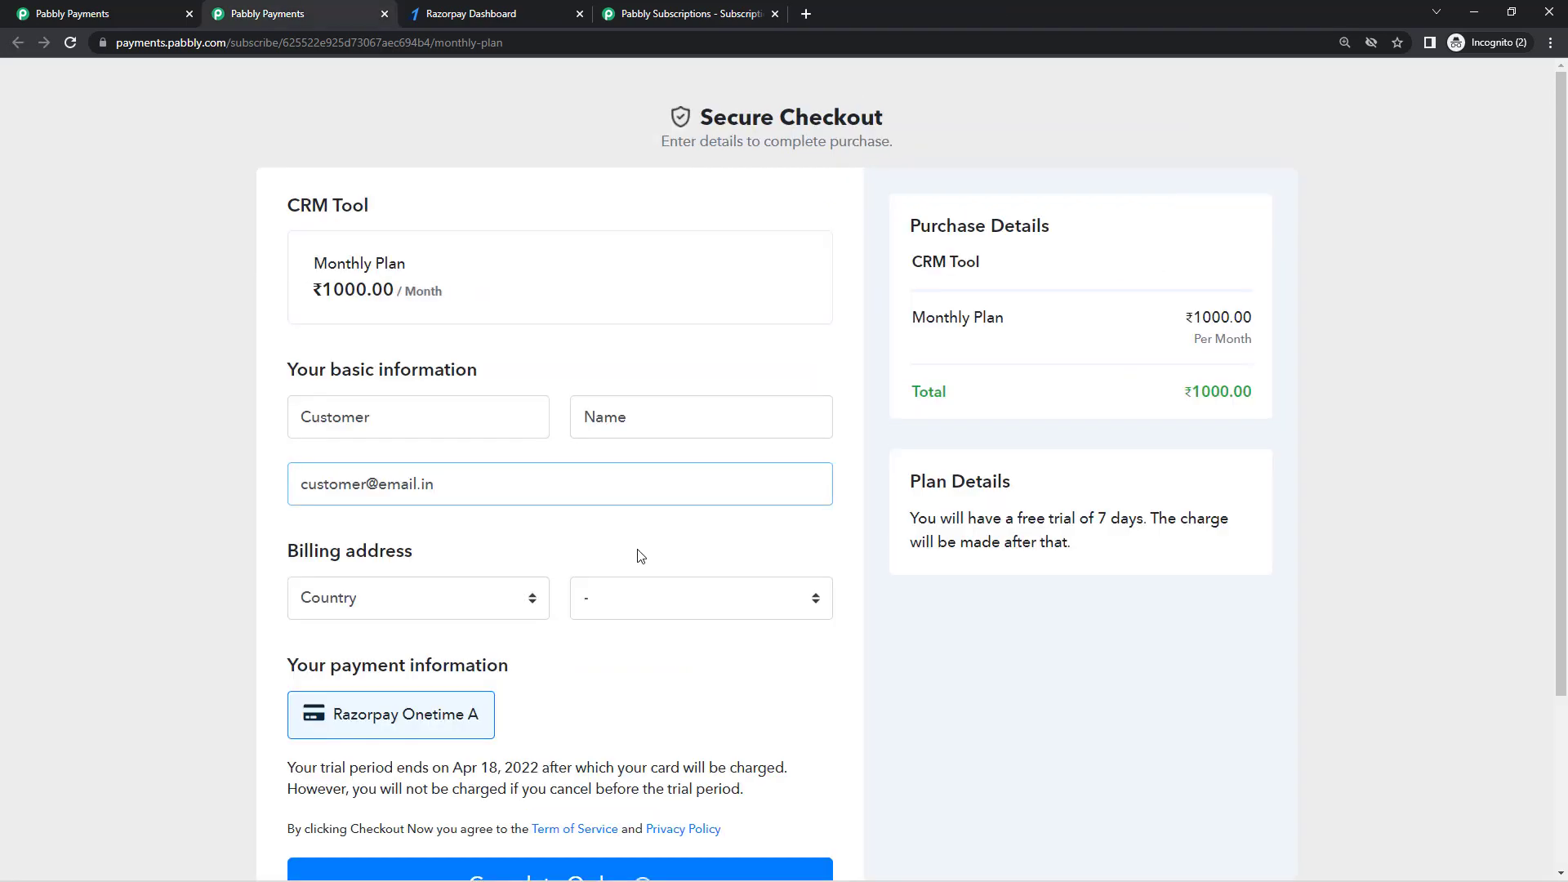
pyautogui.scroll(-3, 571, 539)
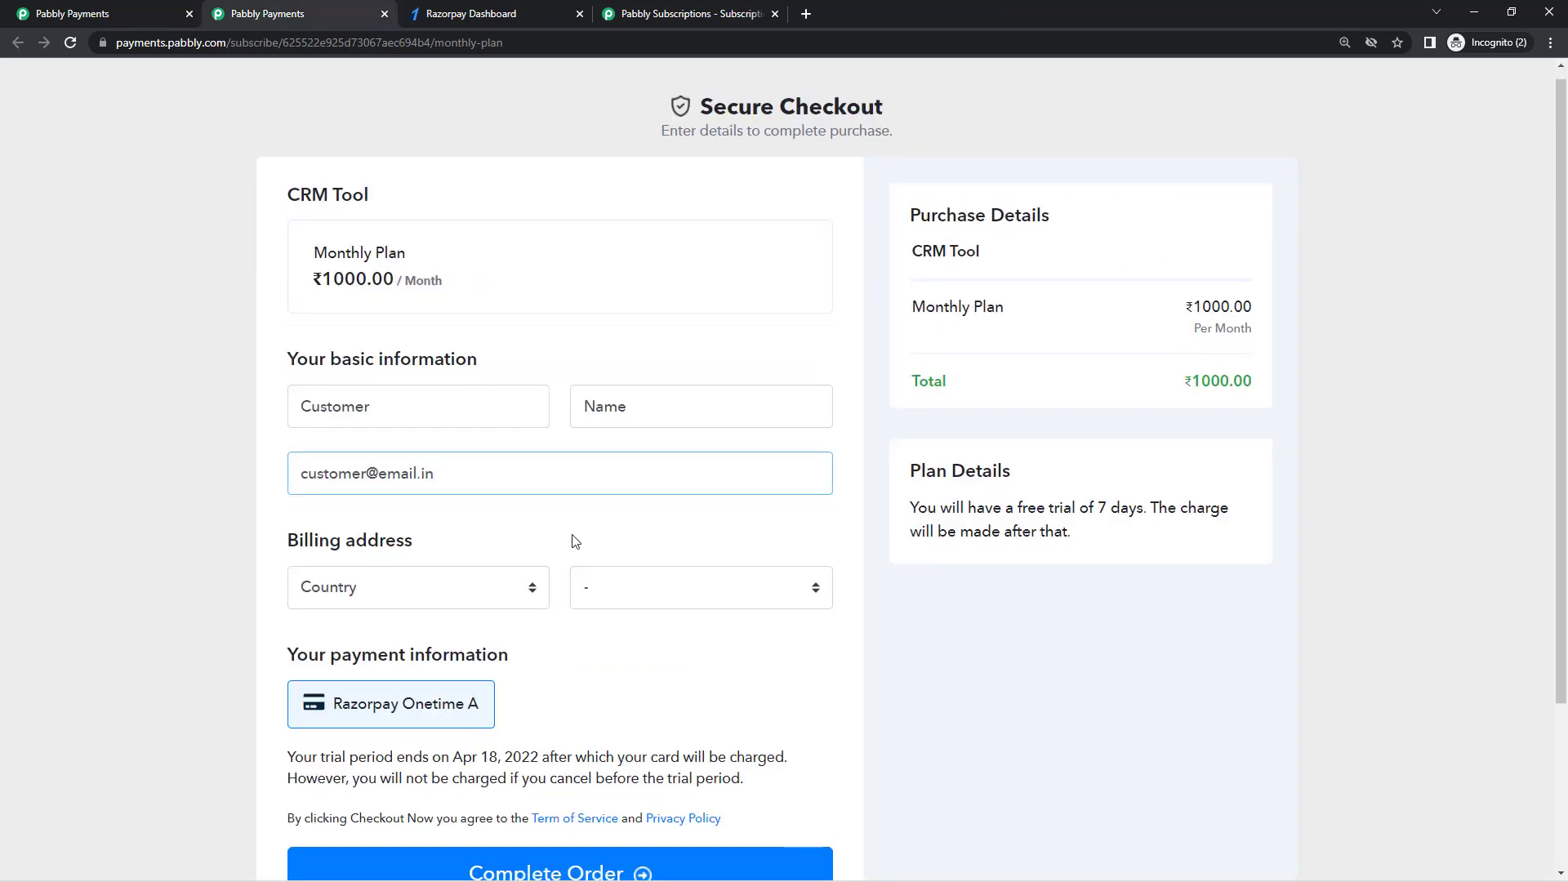
pyautogui.click(576, 663)
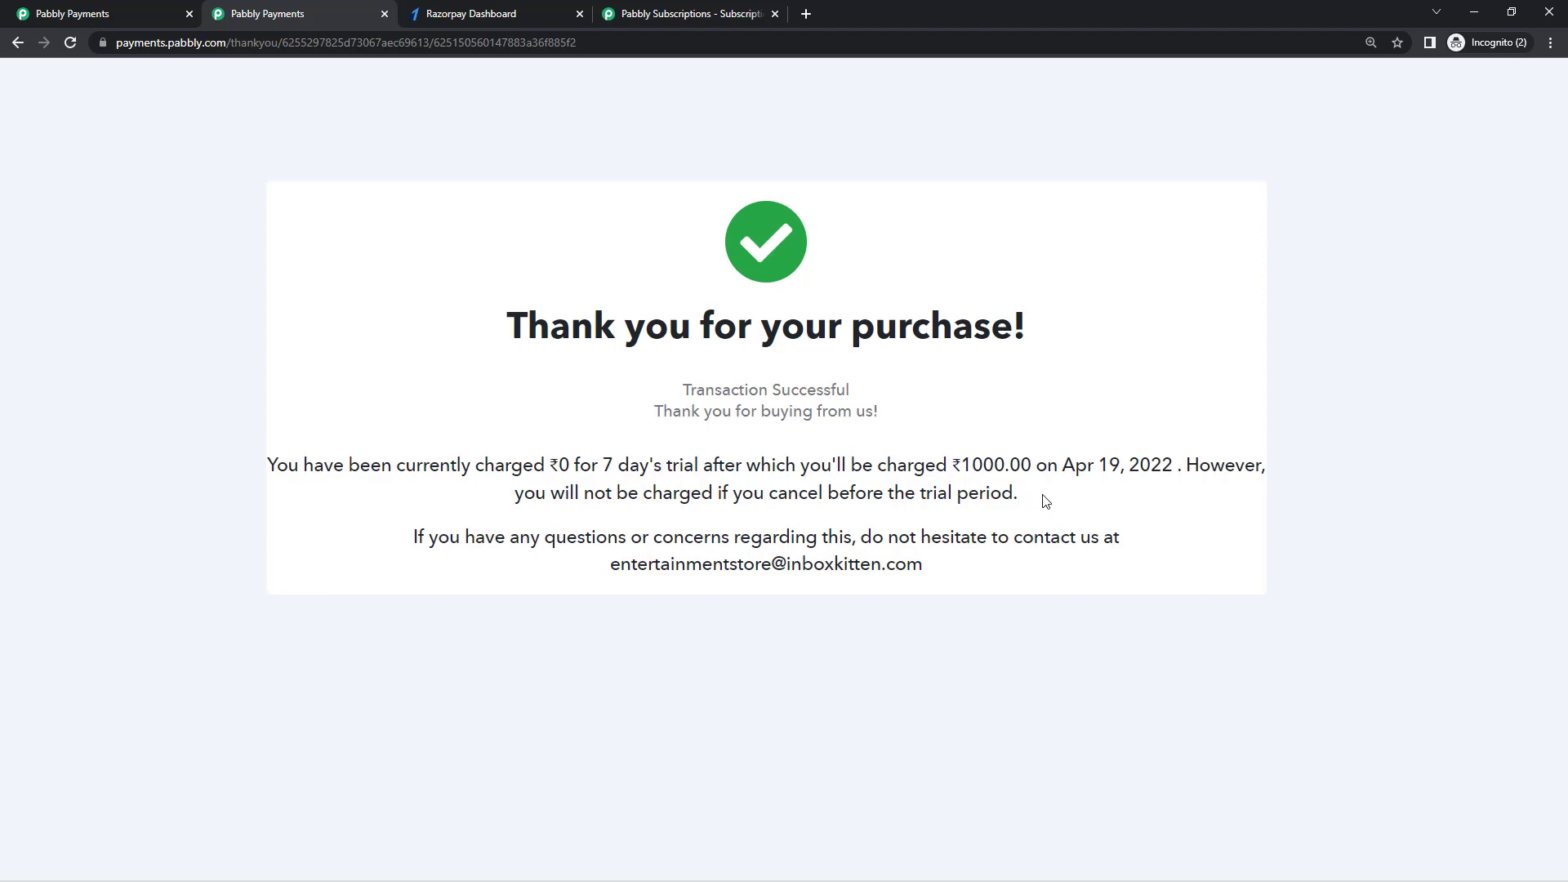
# Step: Read the thank-you page's trial-charge sentence, highlighting the Apr 19 charge date
pyautogui.moveTo(269, 467); pyautogui.dragTo(382, 488)
pyautogui.moveTo(527, 485); pyautogui.dragTo(578, 474)
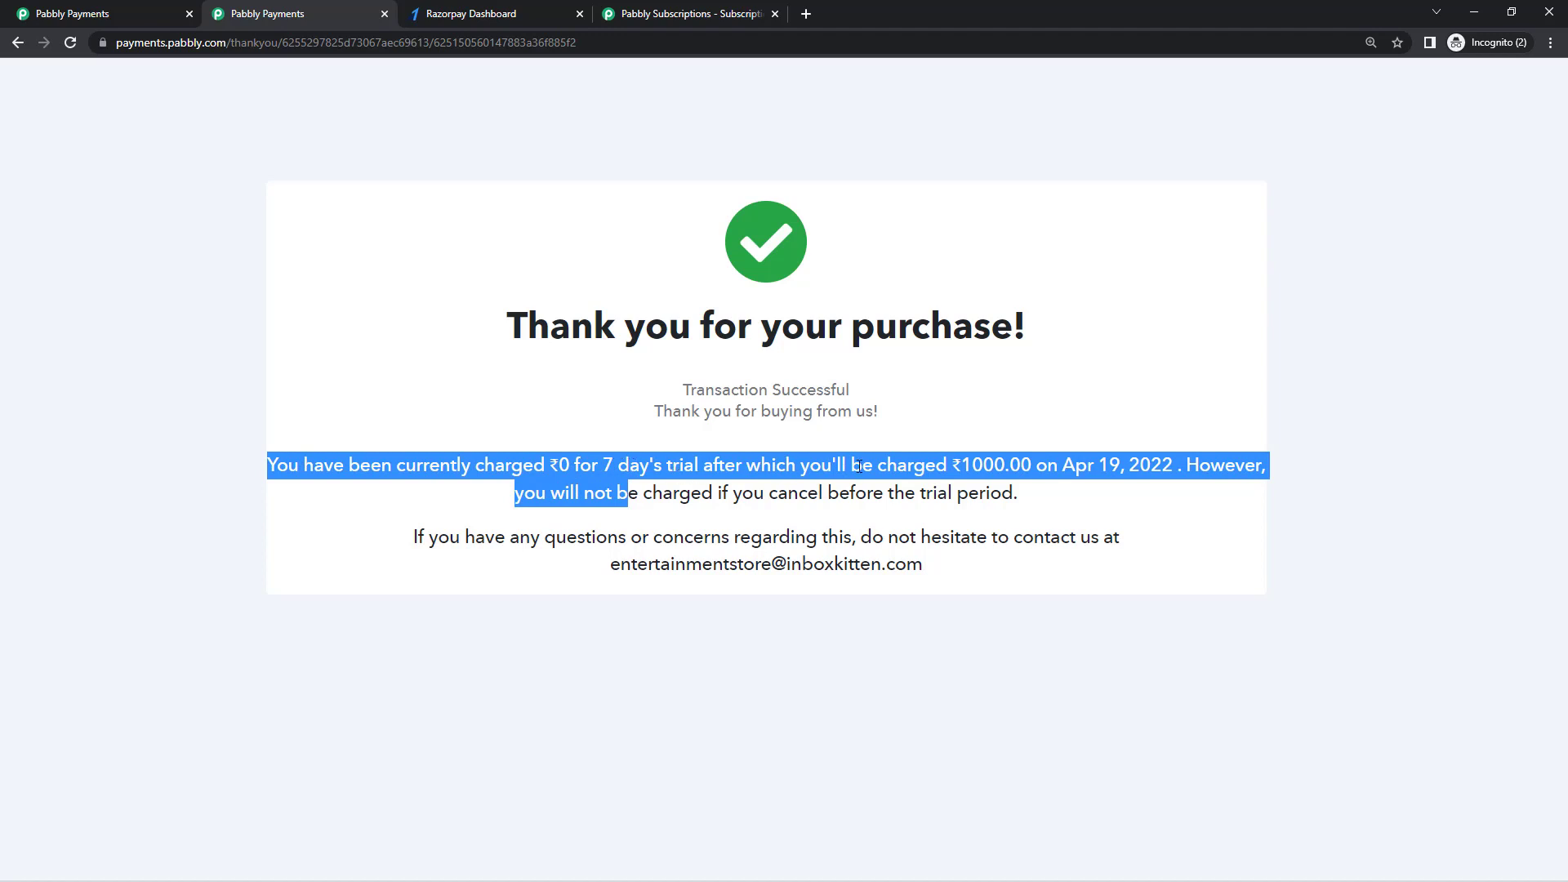
pyautogui.click(1109, 465)
pyautogui.moveTo(1103, 464); pyautogui.dragTo(1119, 470)
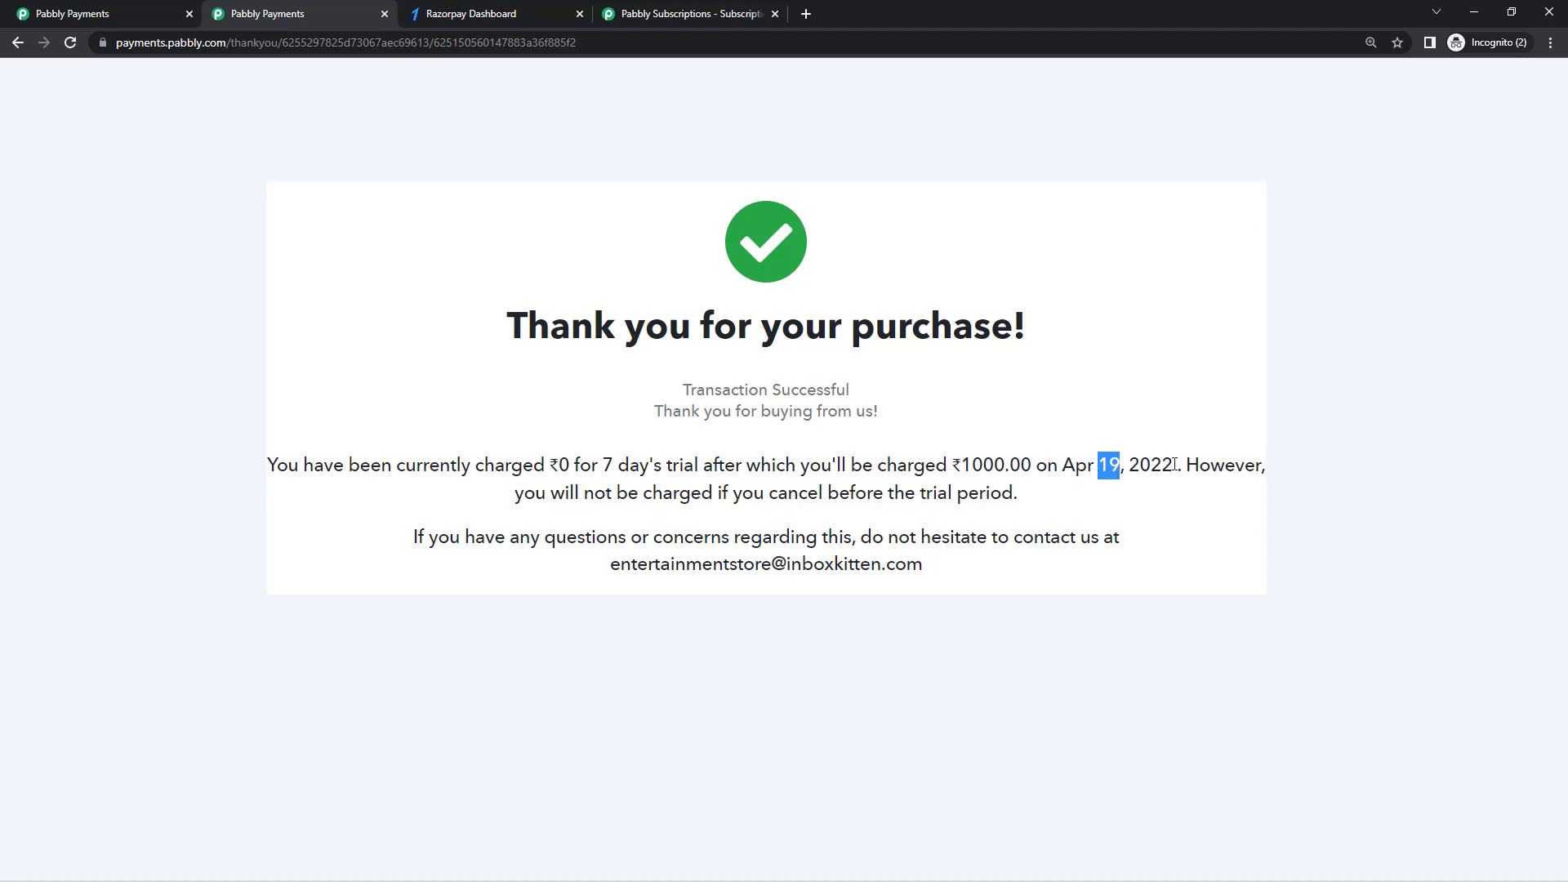
pyautogui.click(1134, 469)
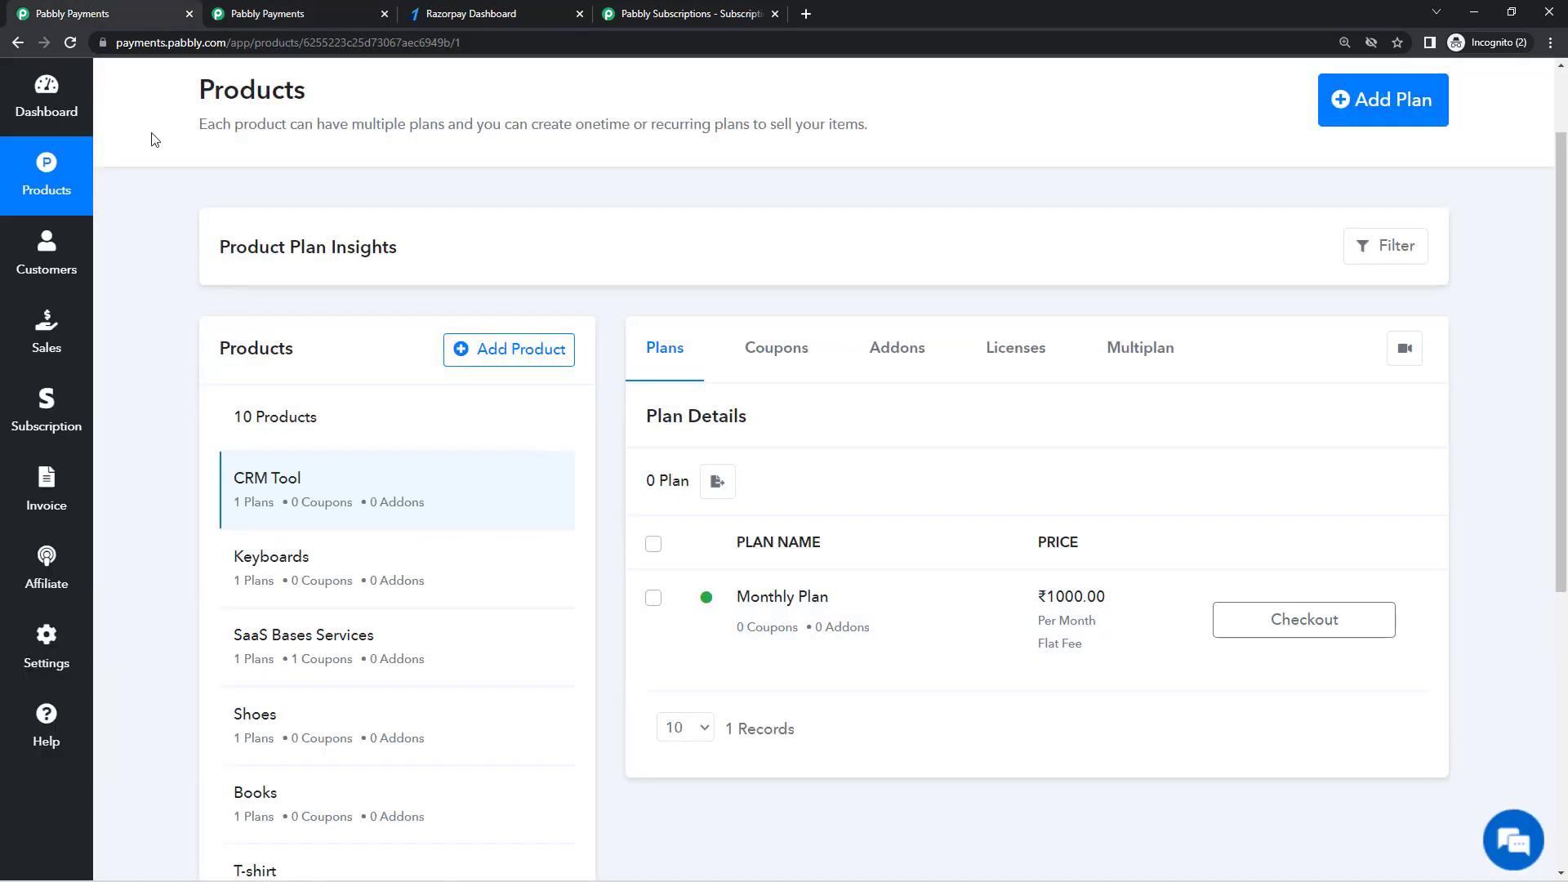
pyautogui.click(101, 10)
# Step: Pay invoice INV-24's ₹1000 balance through Razorpay Onetime A and place the order
pyautogui.click(65, 525)
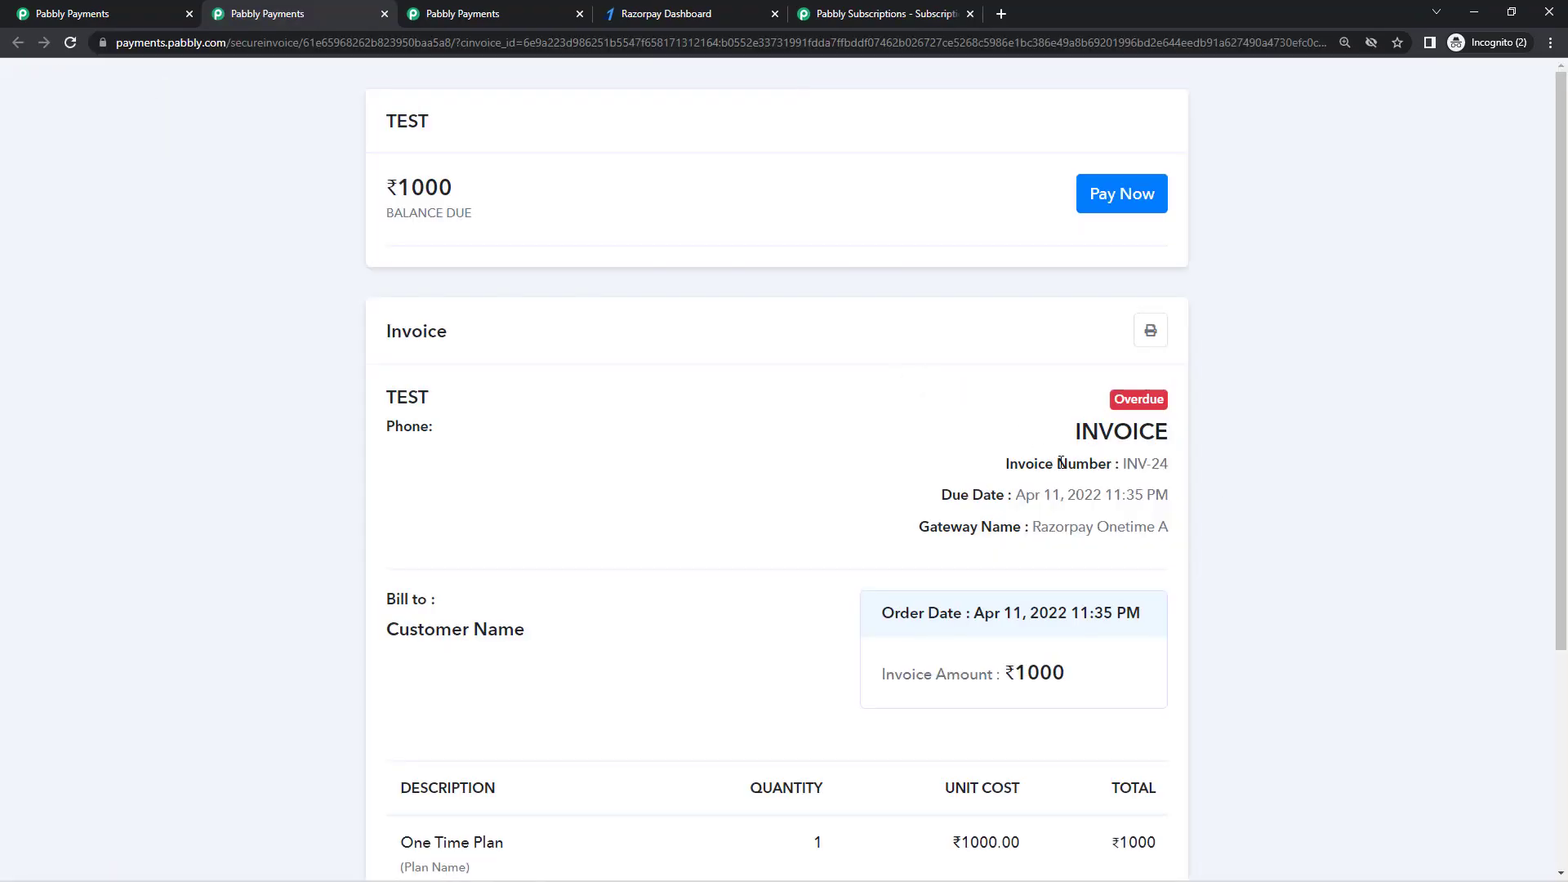
pyautogui.click(1117, 196)
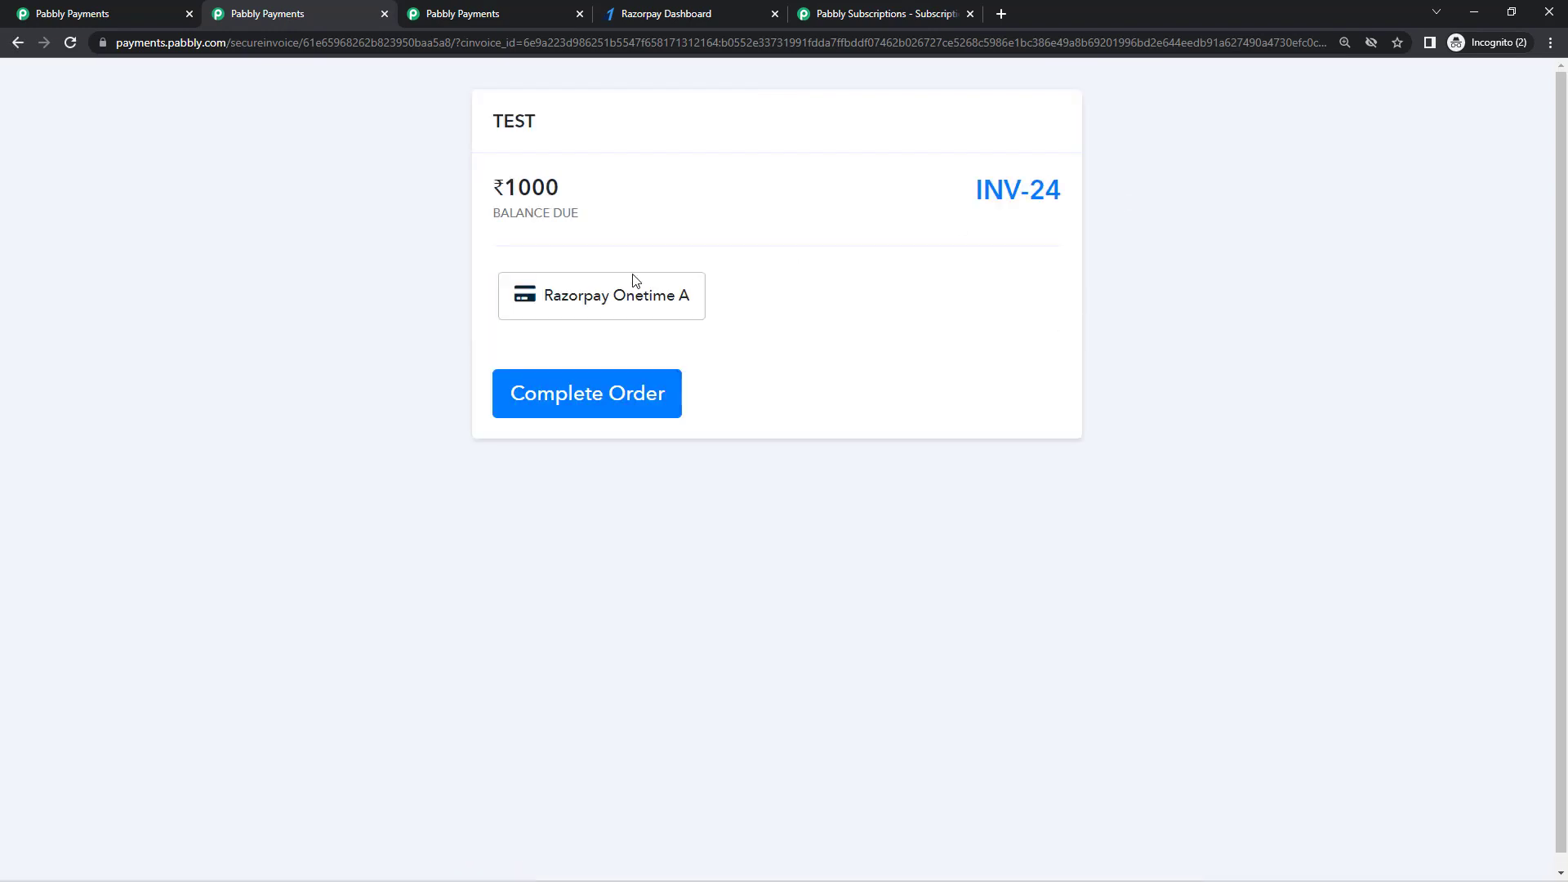
pyautogui.click(612, 314)
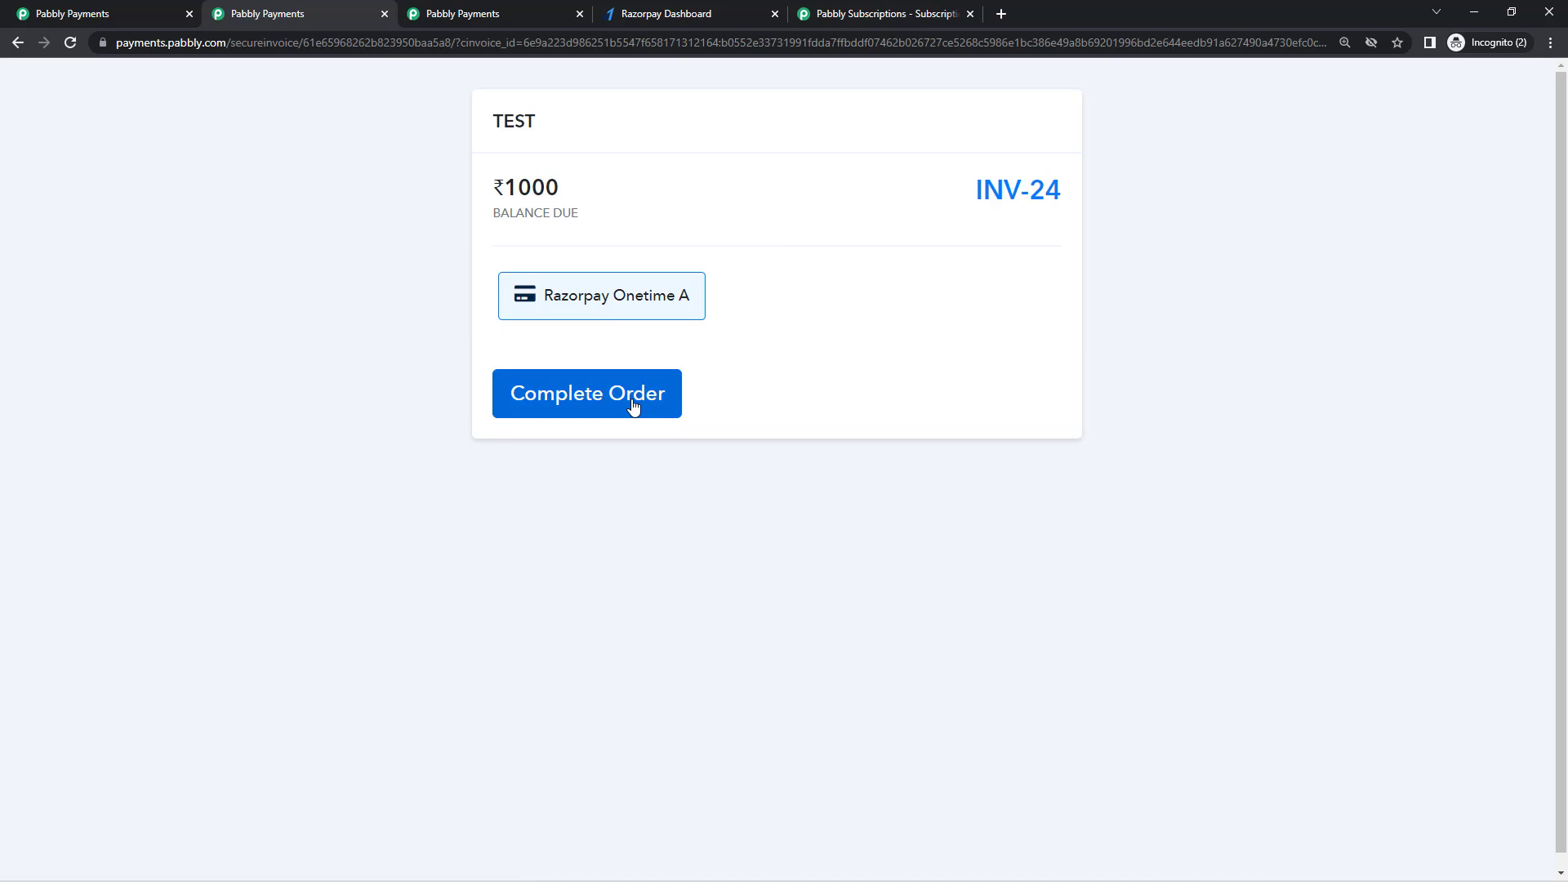
pyautogui.click(633, 406)
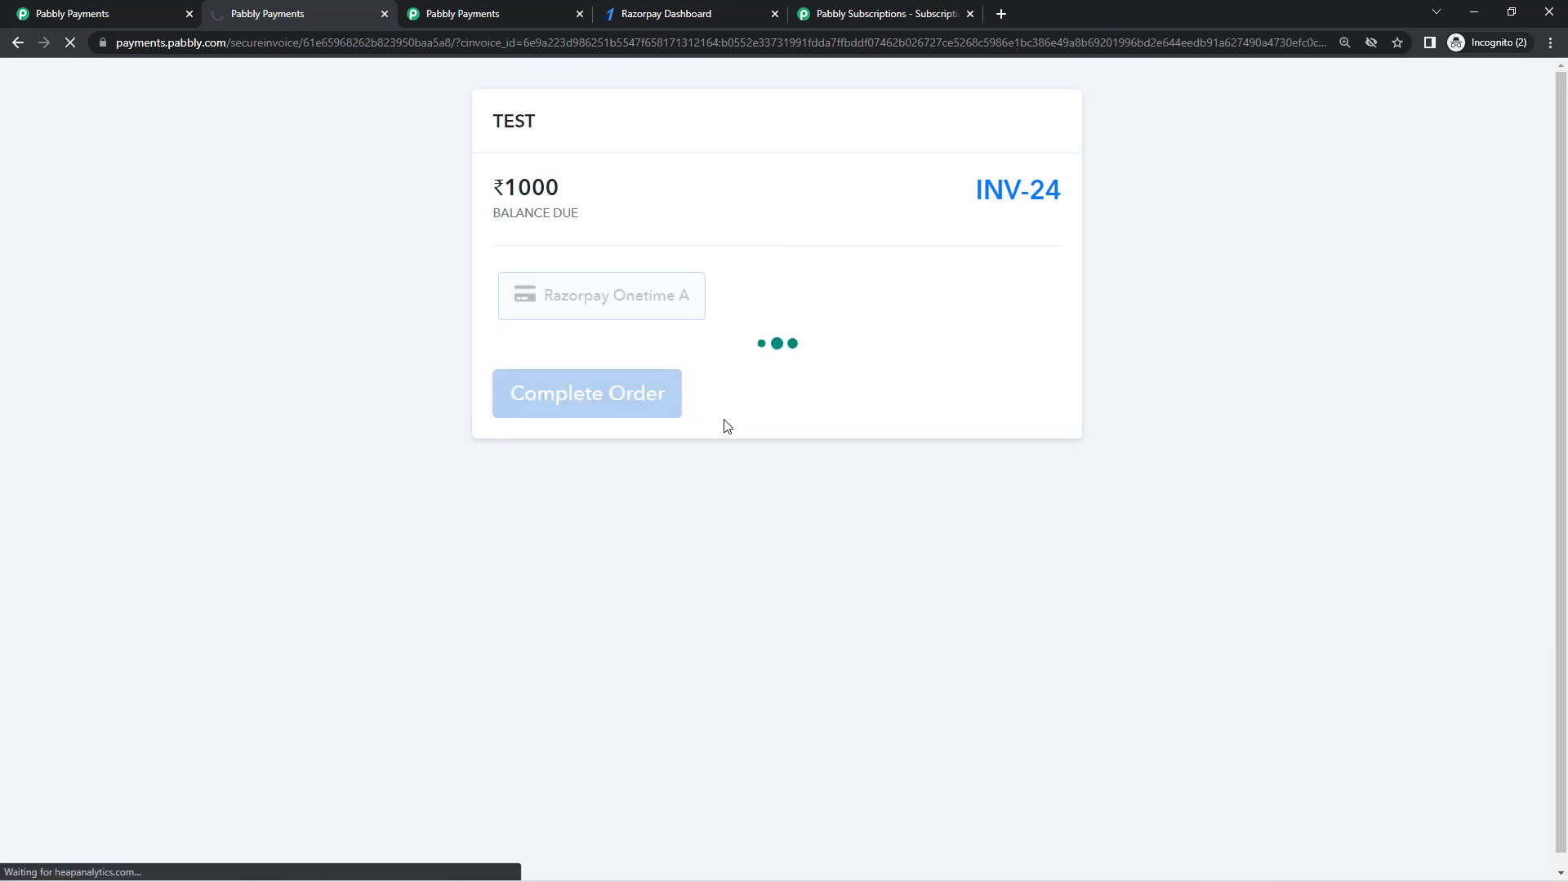
pyautogui.moveTo(581, 210); pyautogui.dragTo(508, 214)
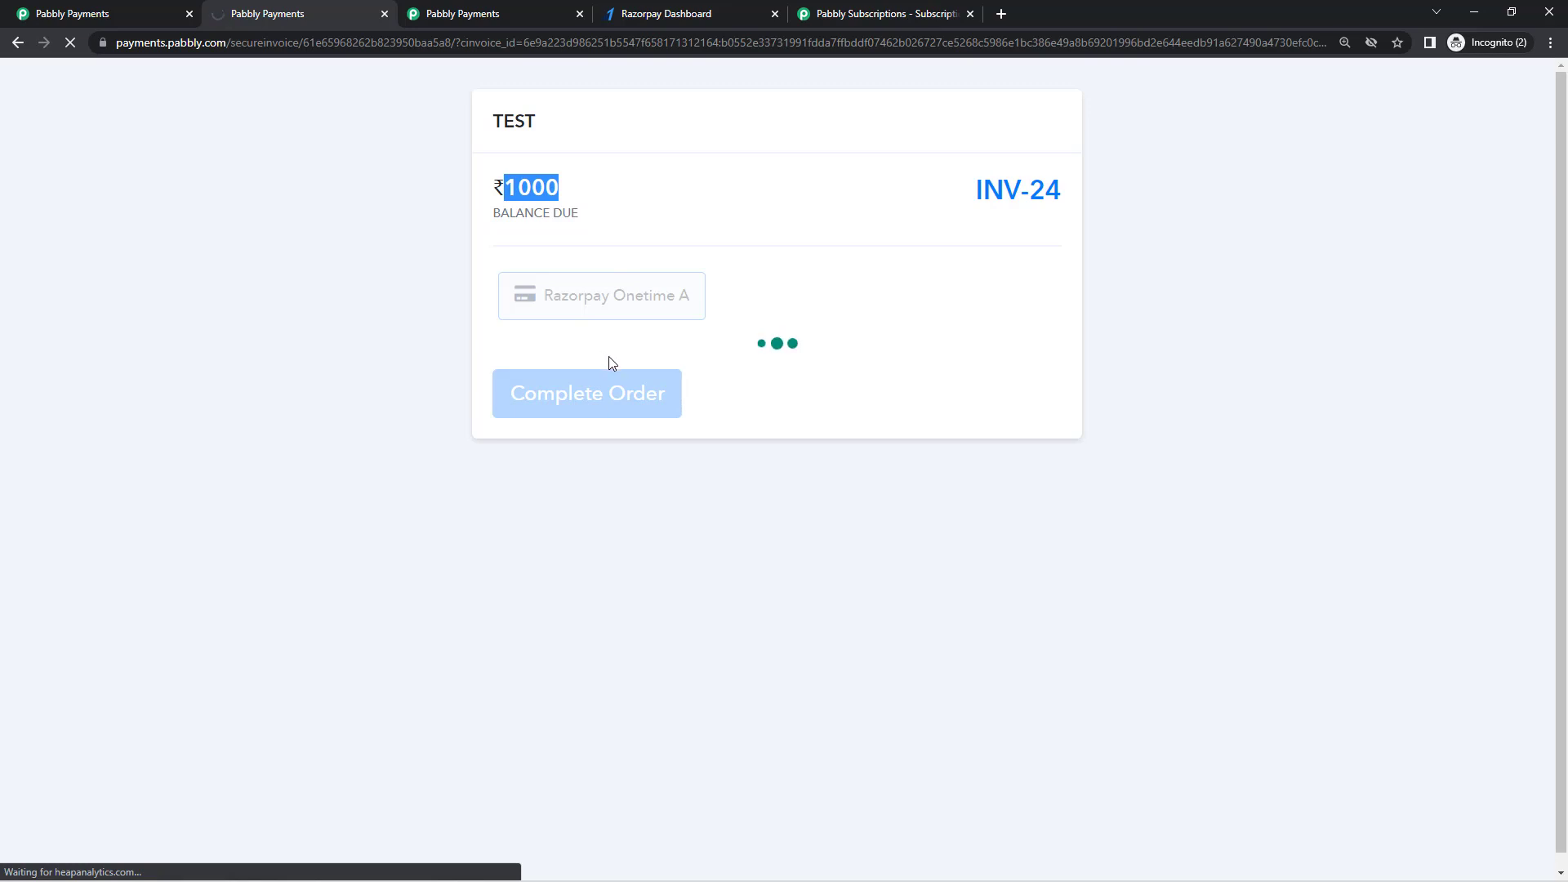